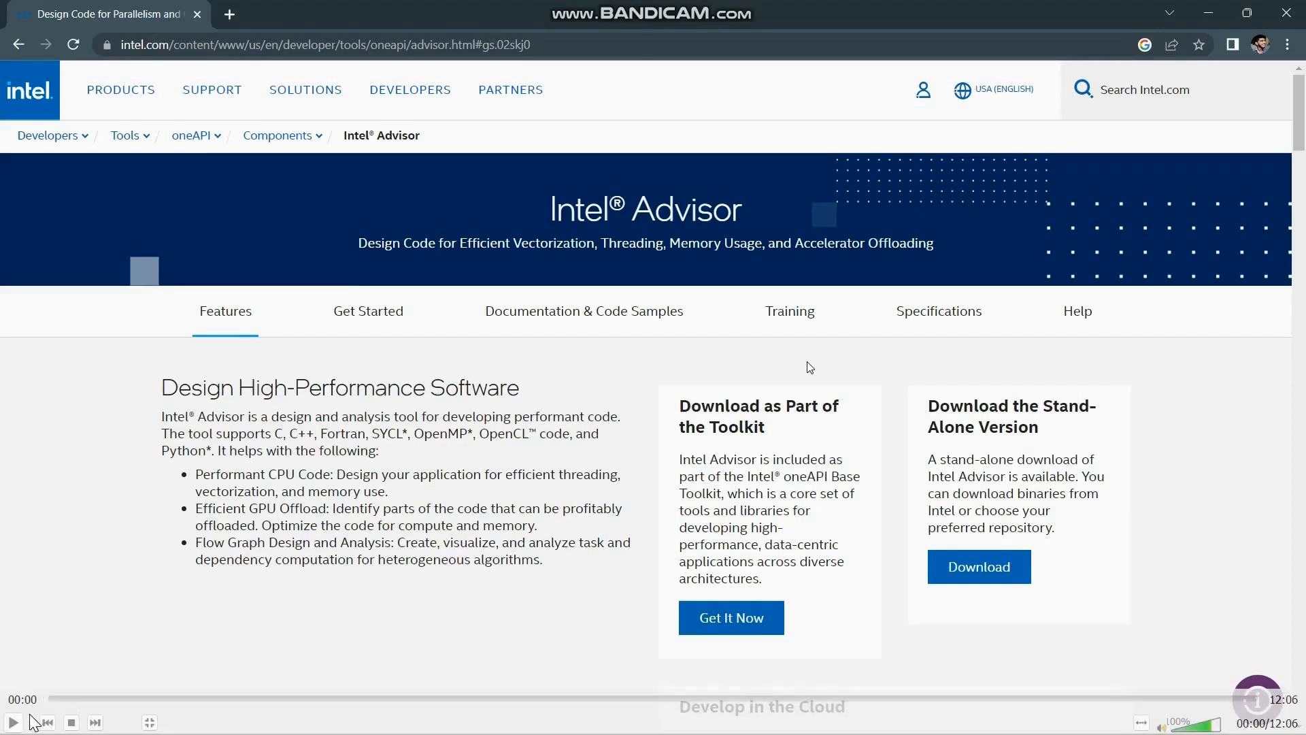
# Examine the Intel Advisor product page, from the download options through the Features section
pyautogui.click(14, 722)
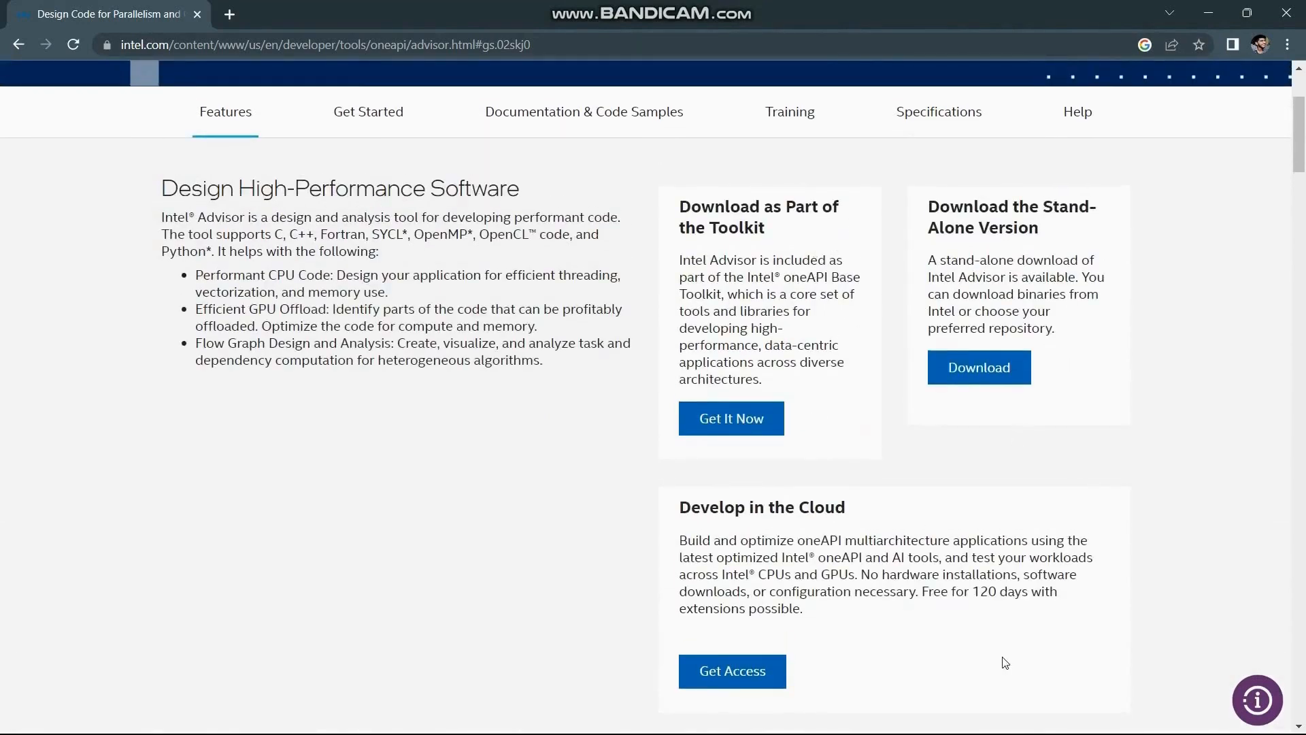
pyautogui.scroll(-5, 999, 658)
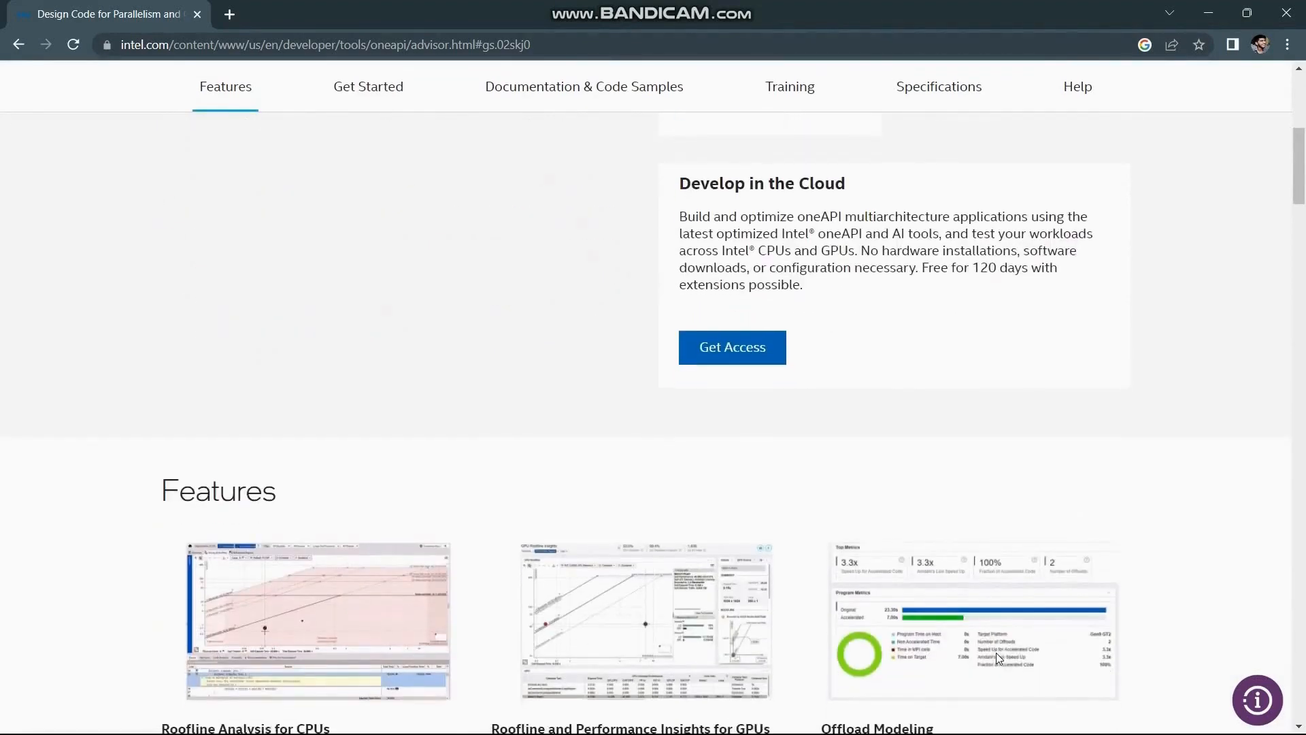
pyautogui.scroll(-3, 997, 653)
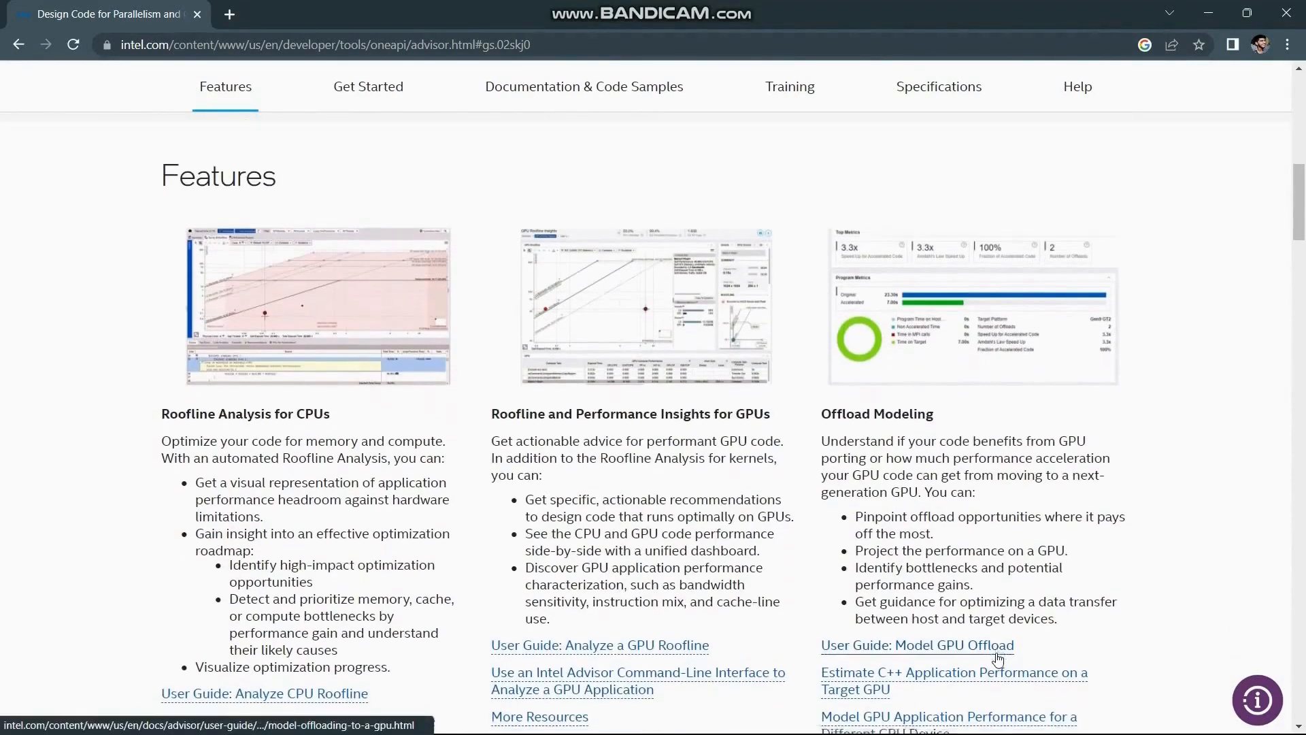
pyautogui.scroll(-2, 999, 658)
pyautogui.scroll(-5, 999, 658)
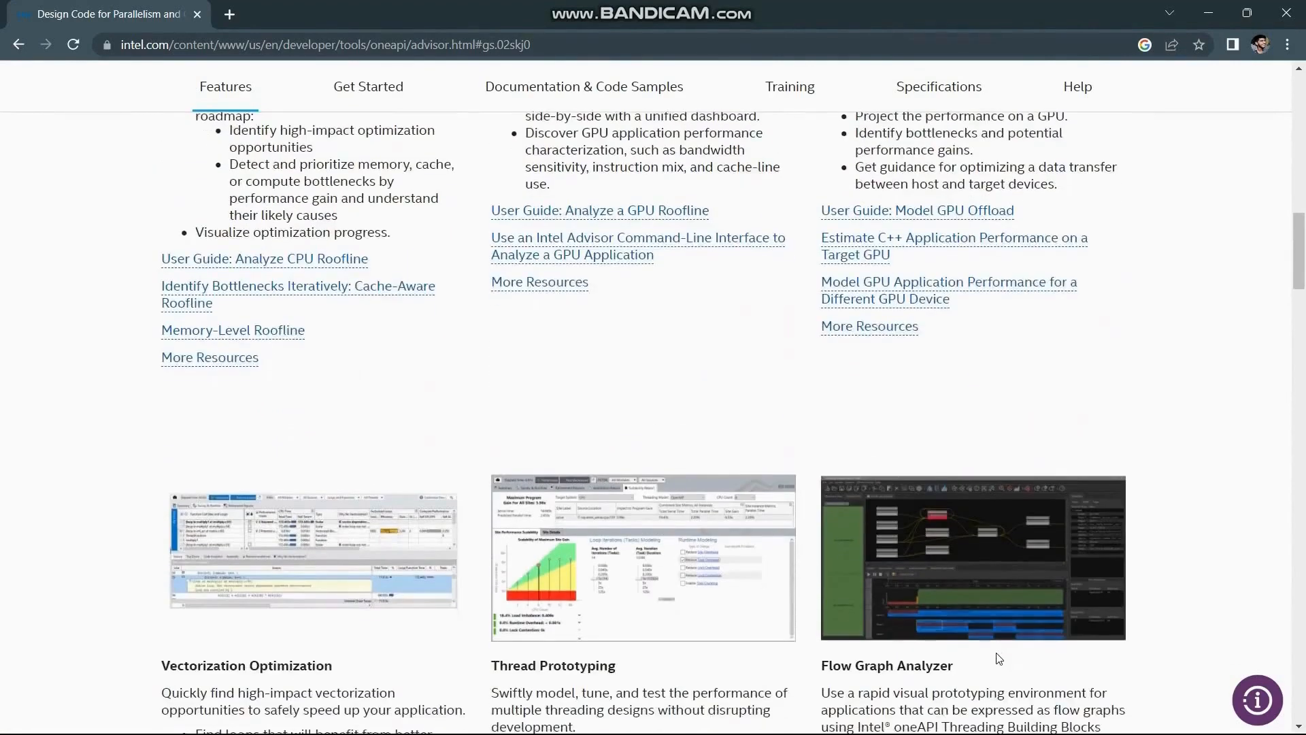
pyautogui.scroll(-3, 999, 658)
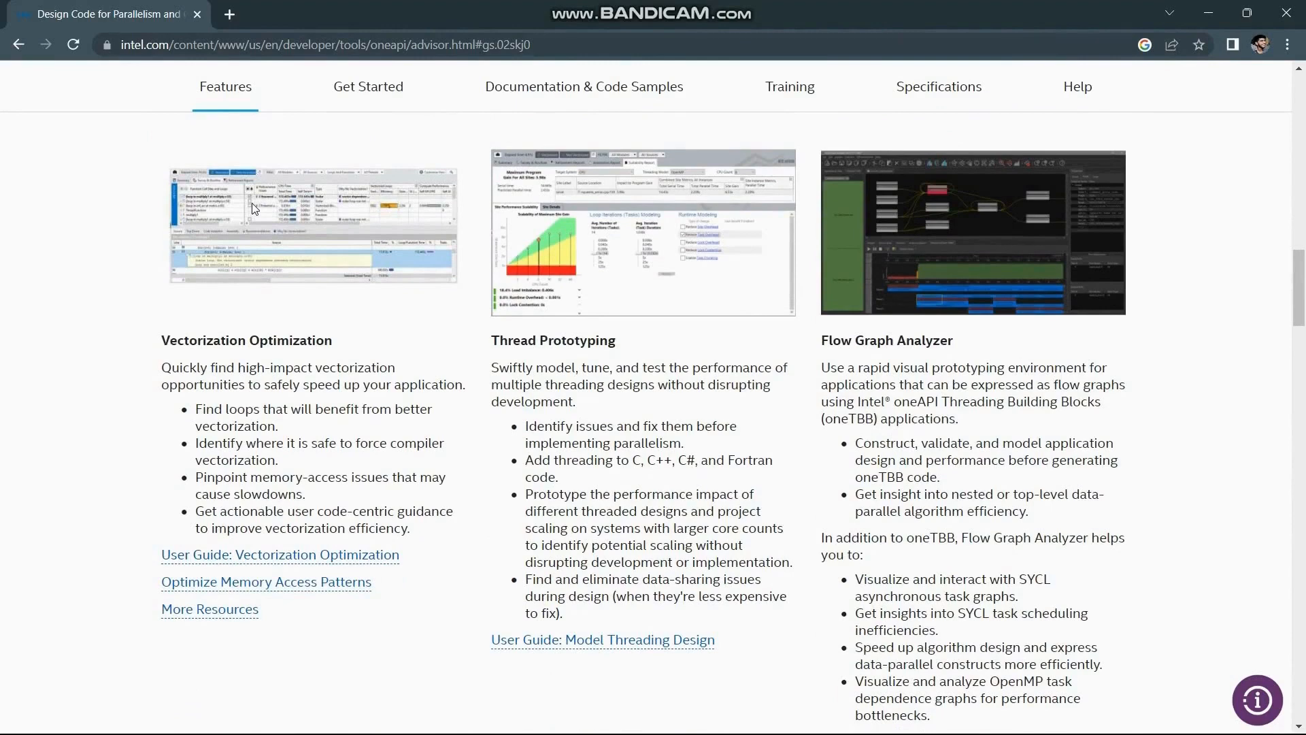
# Switch to File Explorer, check the Advisor C++ samples folder, and extract the vec_samples archive in Advisor demo to its default destination
pyautogui.hotkey('alt', 'Tab')
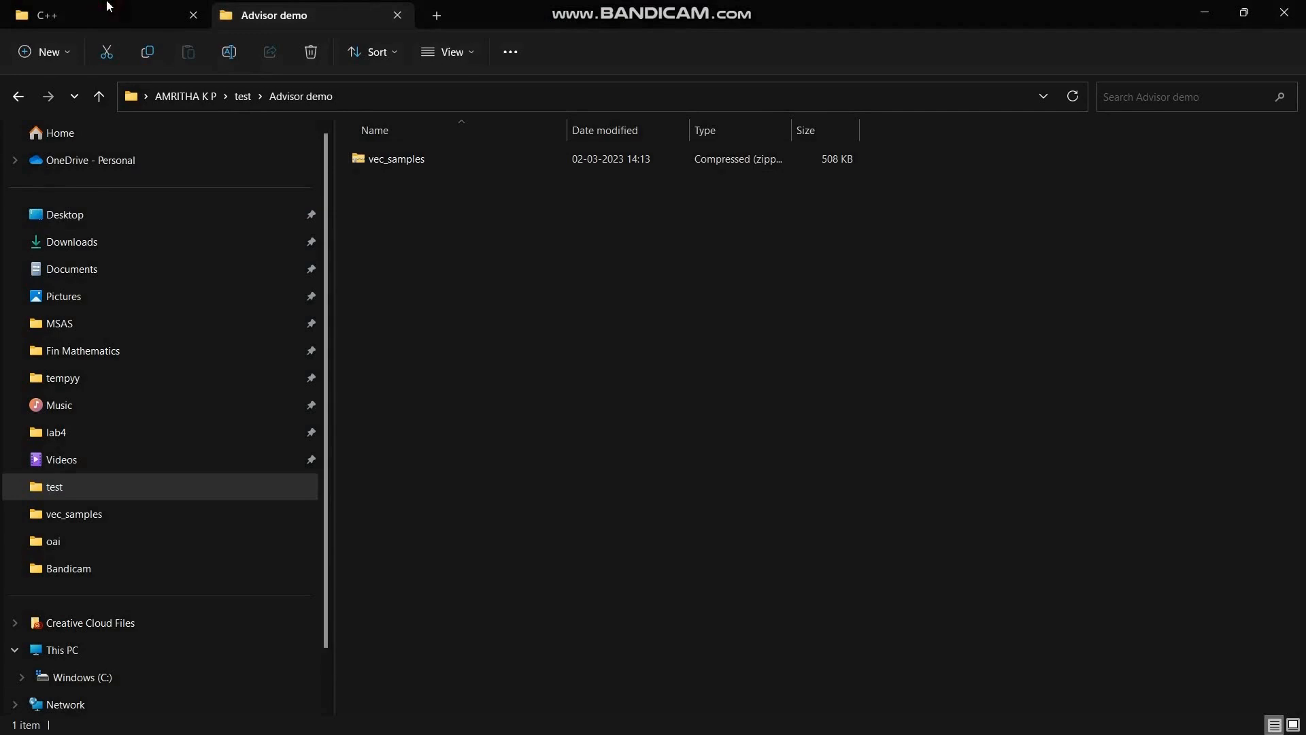
pyautogui.click(100, 18)
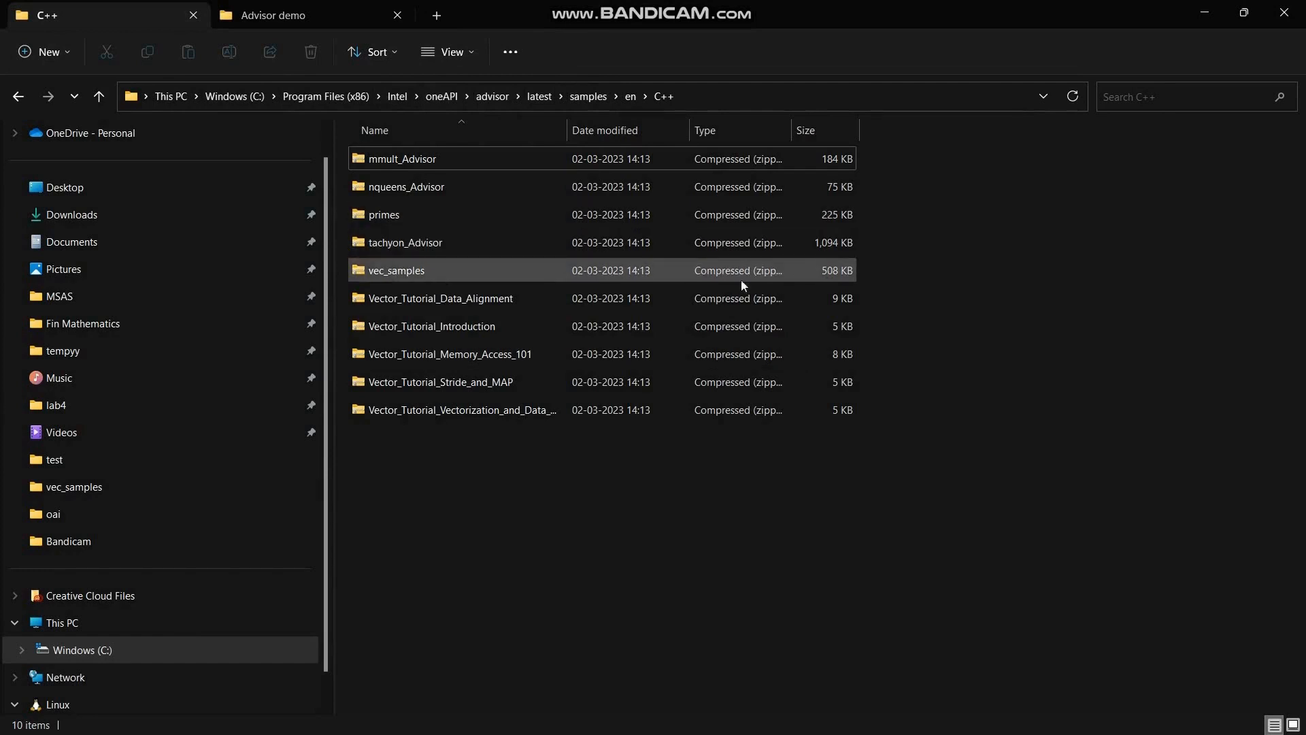
pyautogui.click(309, 14)
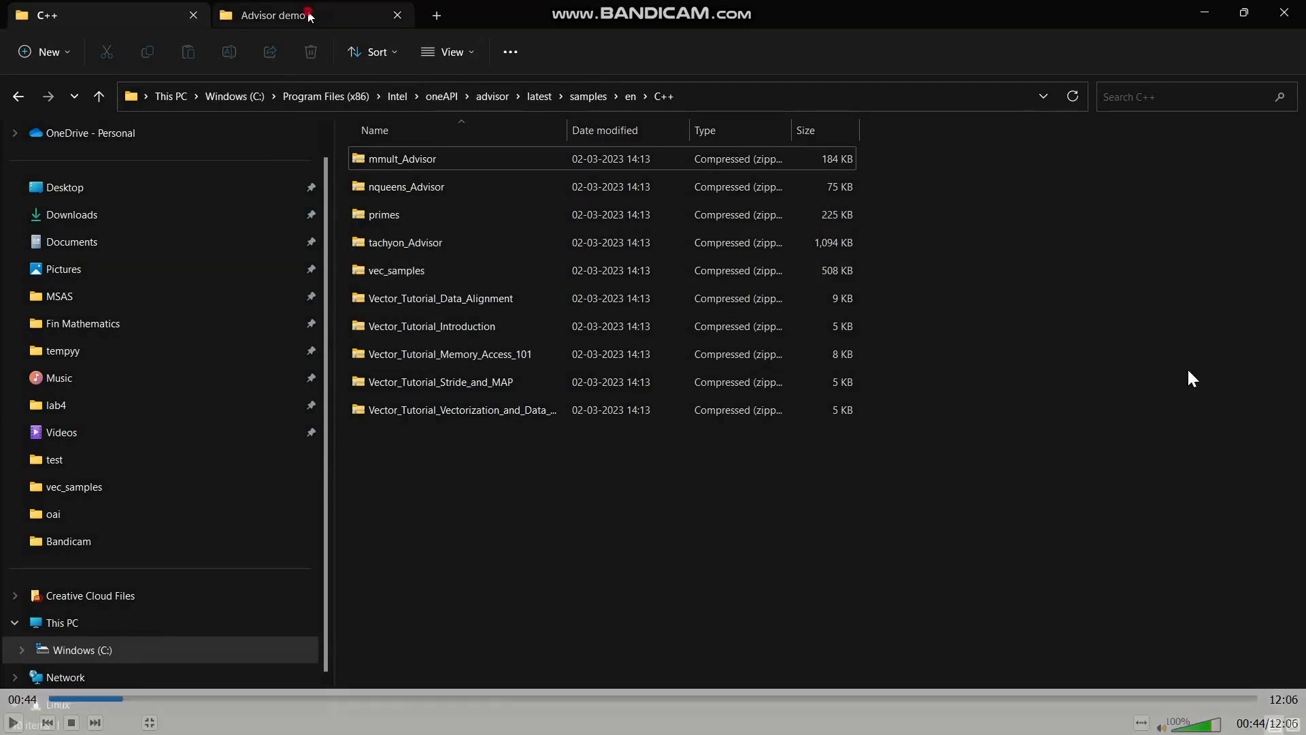
pyautogui.click(14, 722)
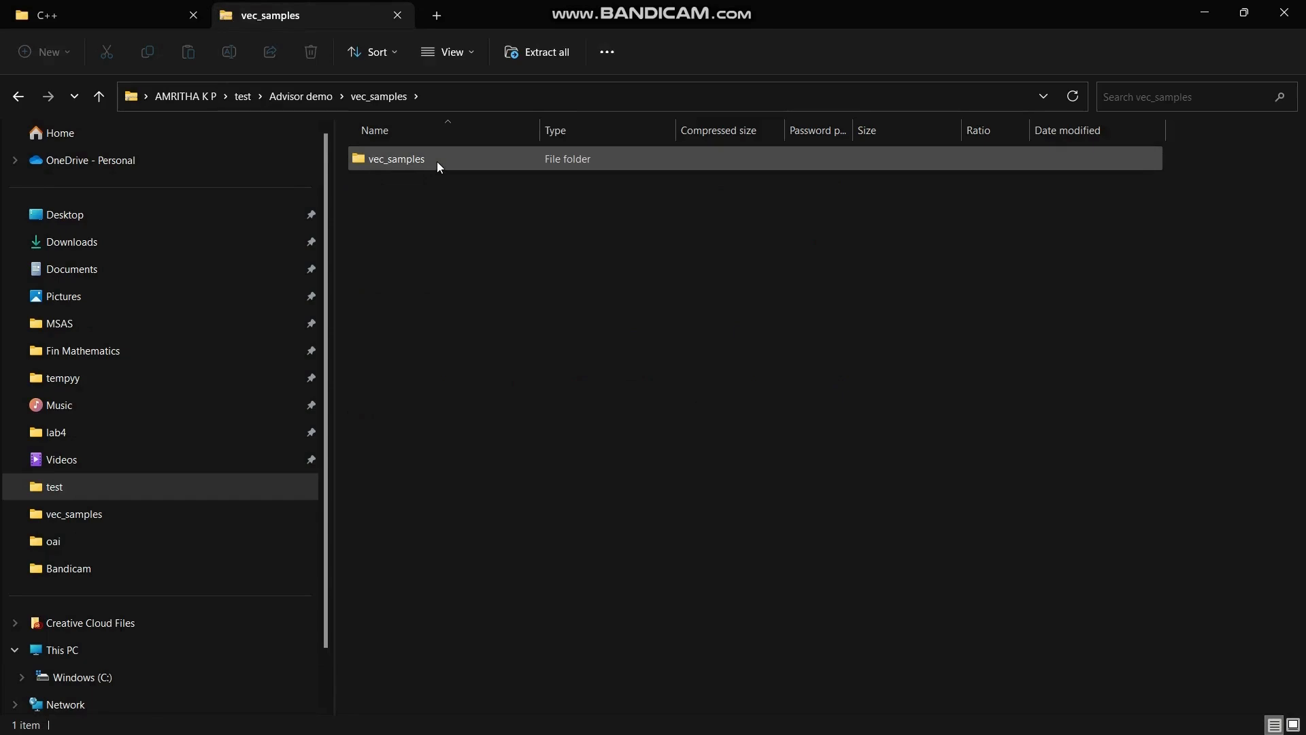
pyautogui.click(437, 161)
pyautogui.click(545, 52)
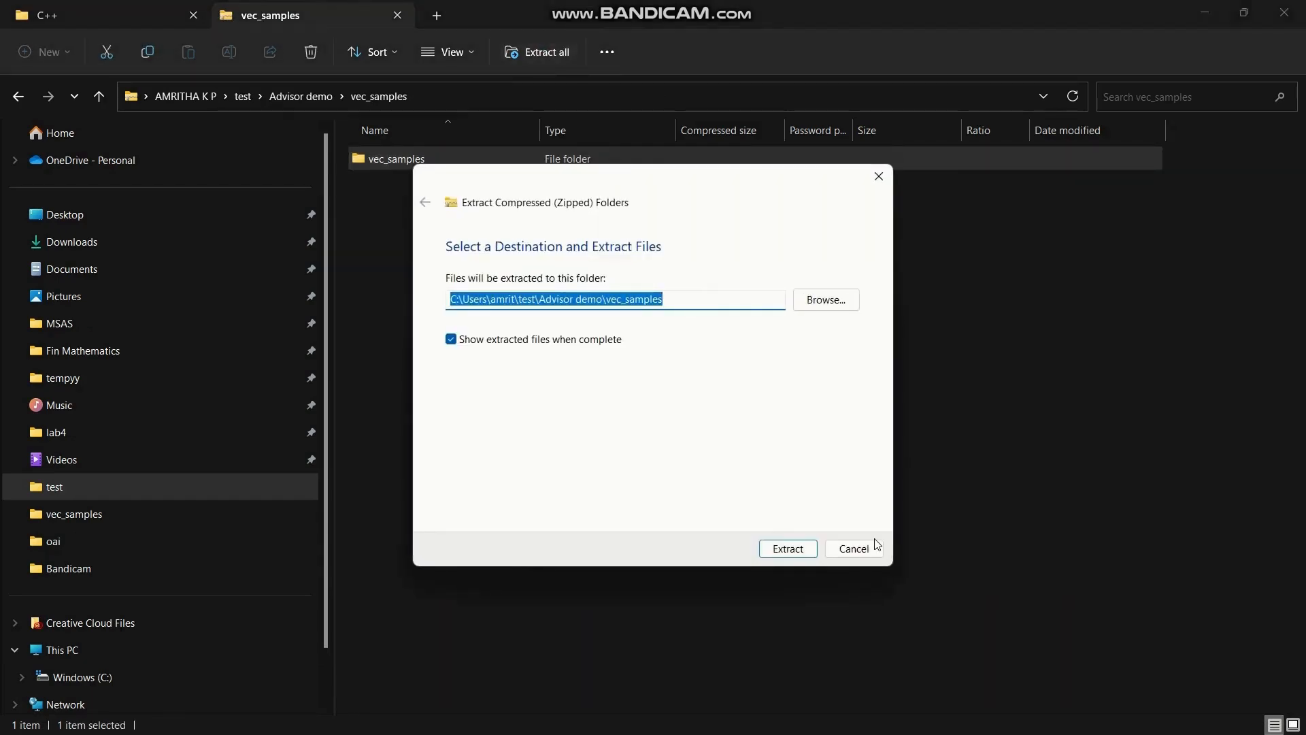
pyautogui.press('Return')
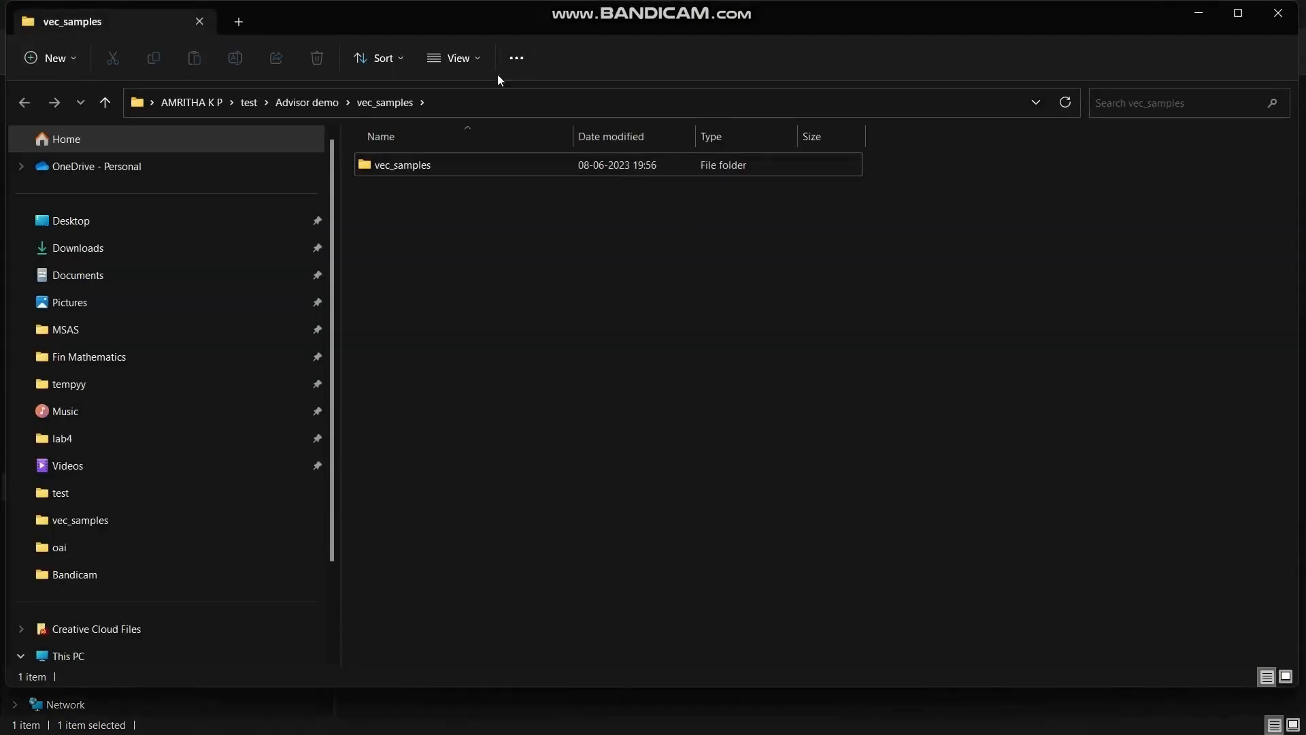
# Copy the path of the extracted inner vec_samples folder and open the Intel oneAPI command prompt for Intel 64 for Visual Studio 2022
pyautogui.doubleClick(425, 170)
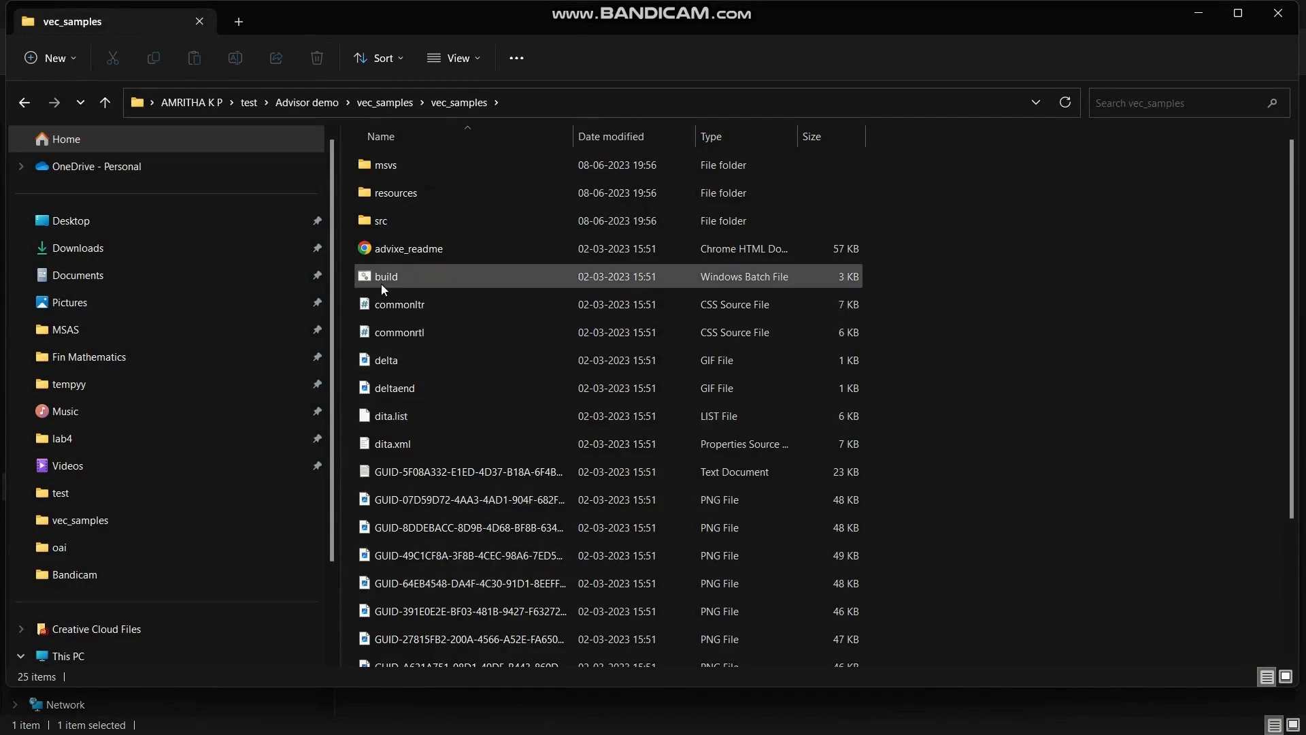
pyautogui.click(555, 108)
pyautogui.hotkey('ctrl', 'c')
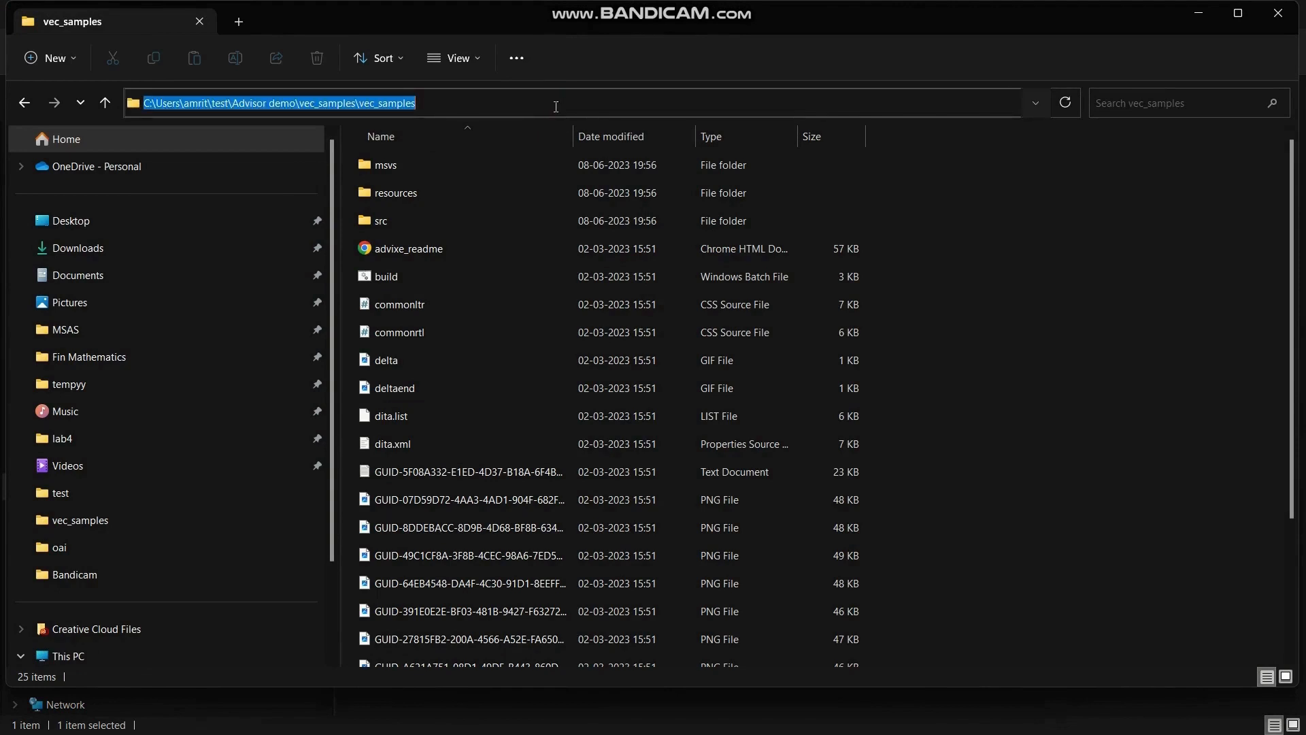
pyautogui.press('super')
pyautogui.write('one')
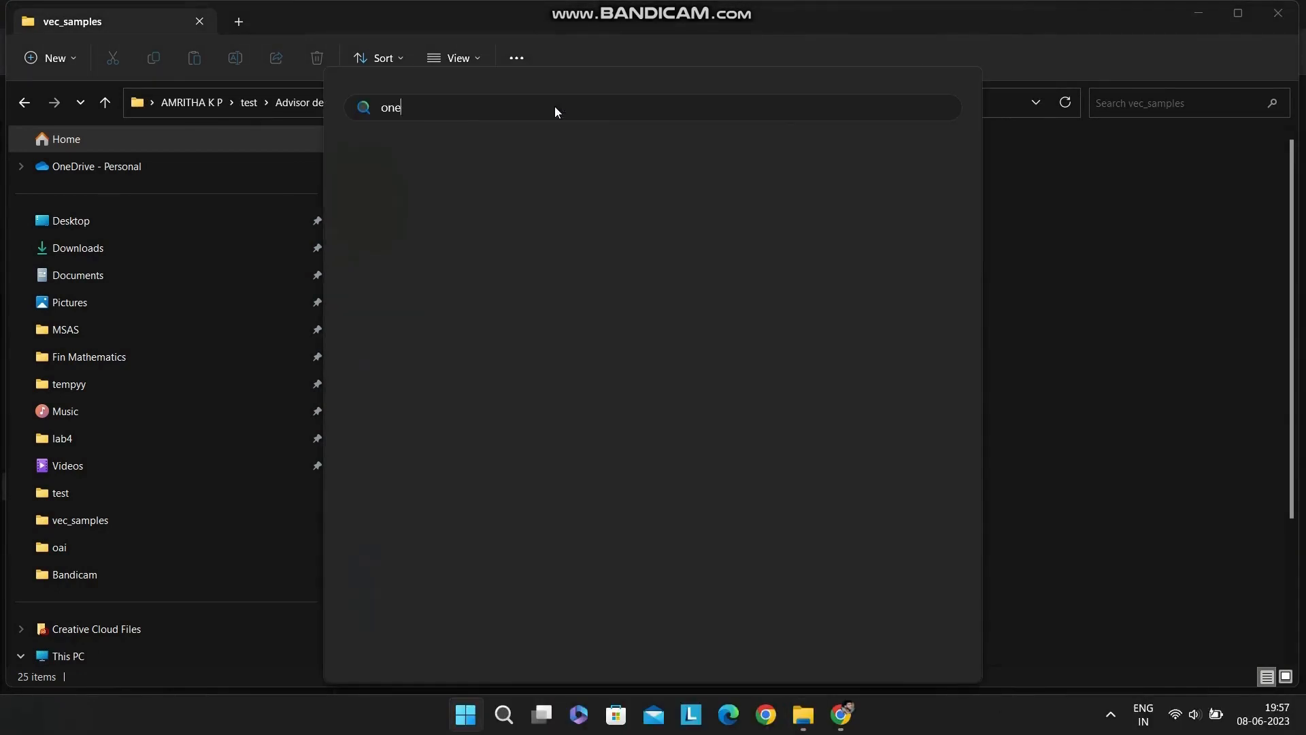
pyautogui.write('ap')
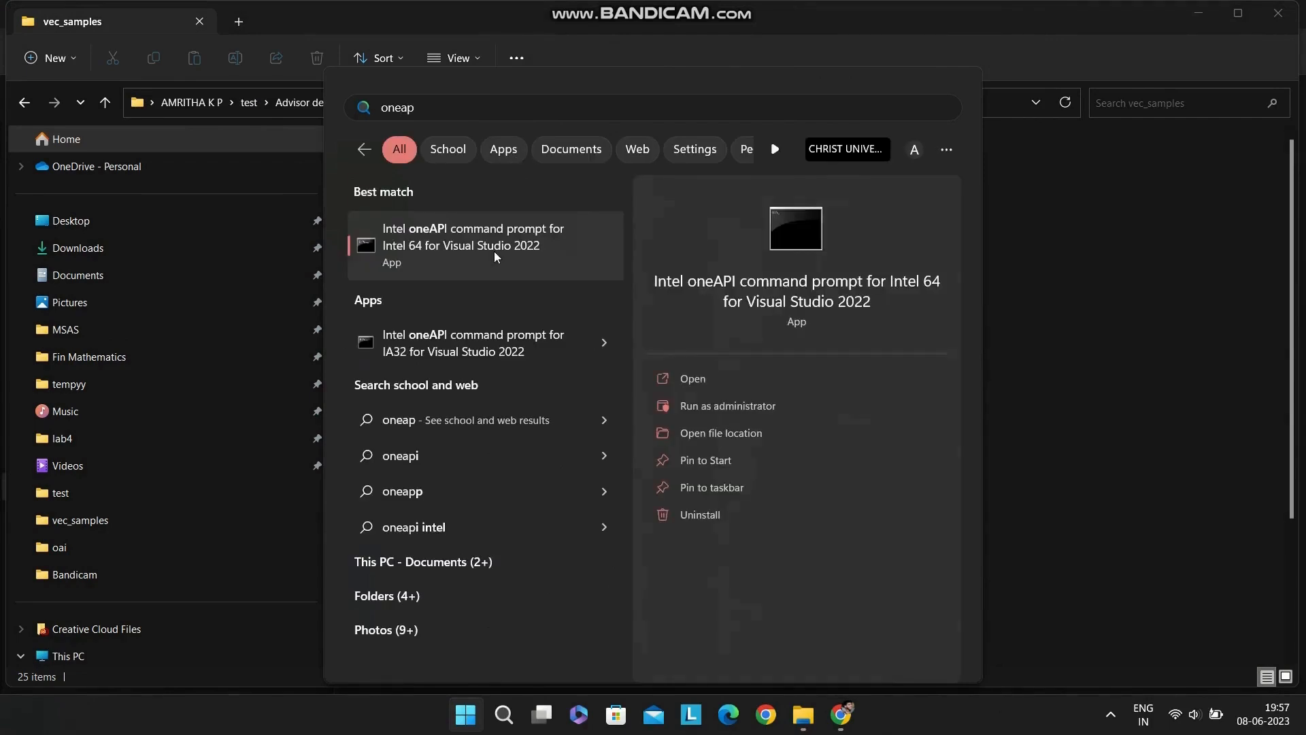
pyautogui.click(494, 253)
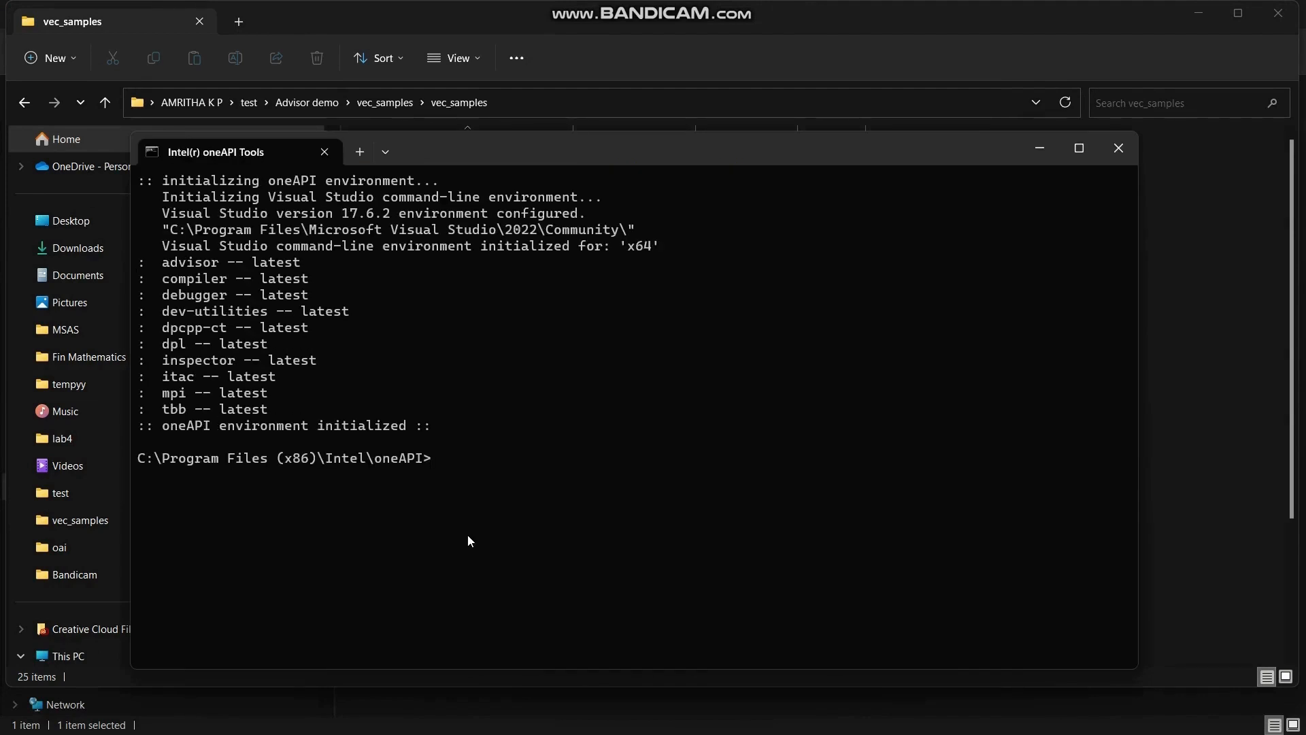
# Change the command prompt's directory to the copied path of the inner vec_samples folder
pyautogui.write('cd')
pyautogui.hotkey('ctrl', 'v')
pyautogui.press('Return')
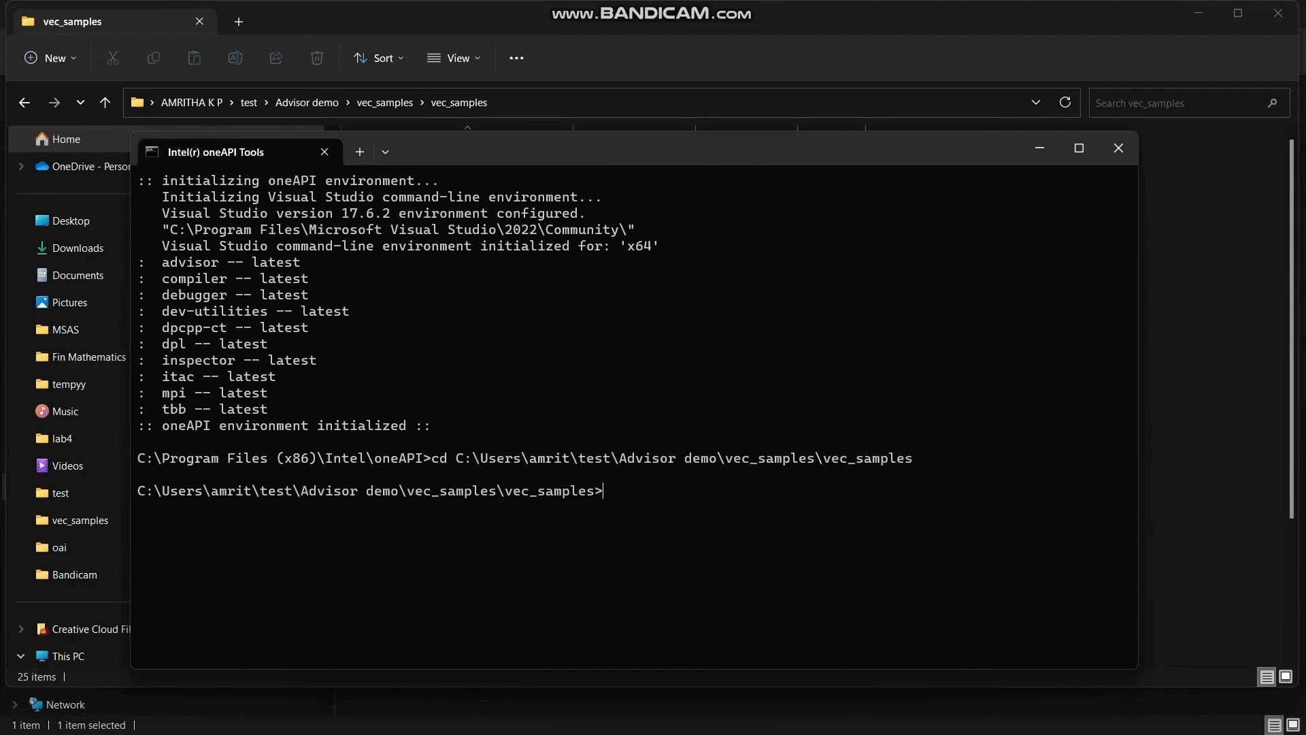
# Build the baseline version of the sample by running build.bat baseline
pyautogui.write('build.bat baseline')
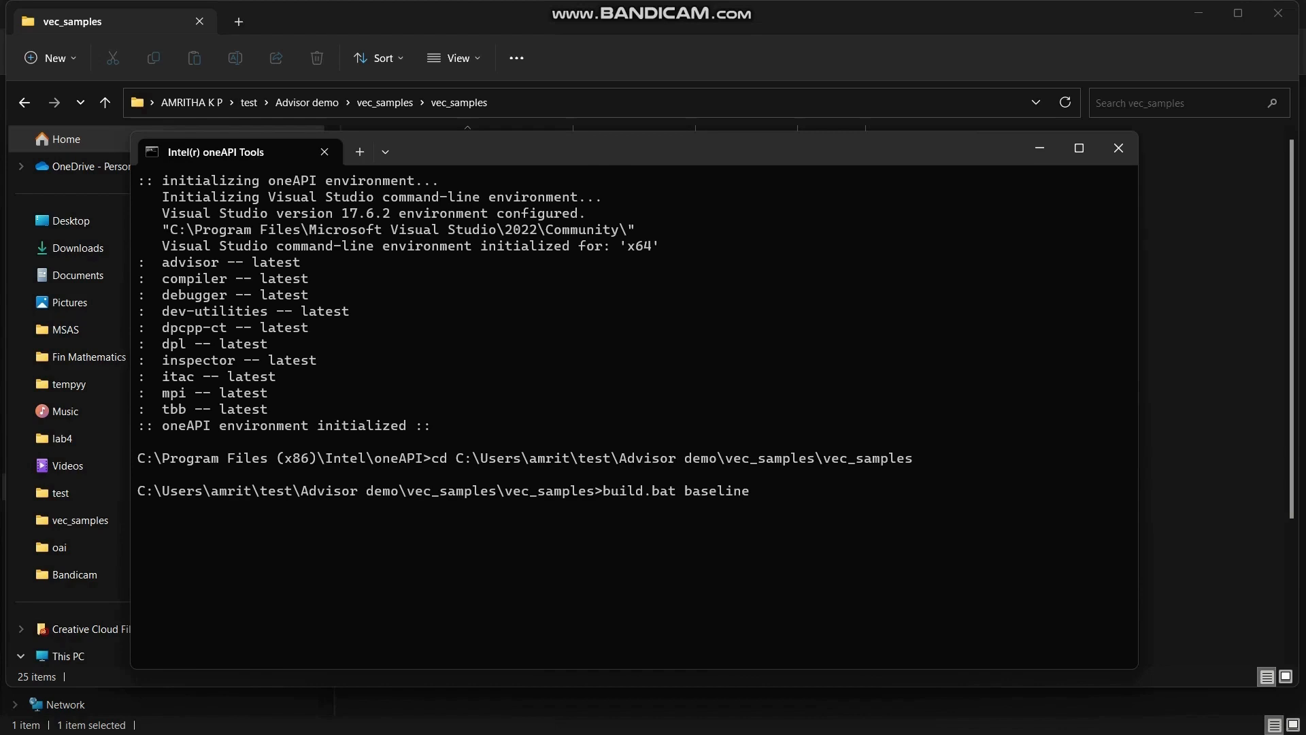
pyautogui.press('Return')
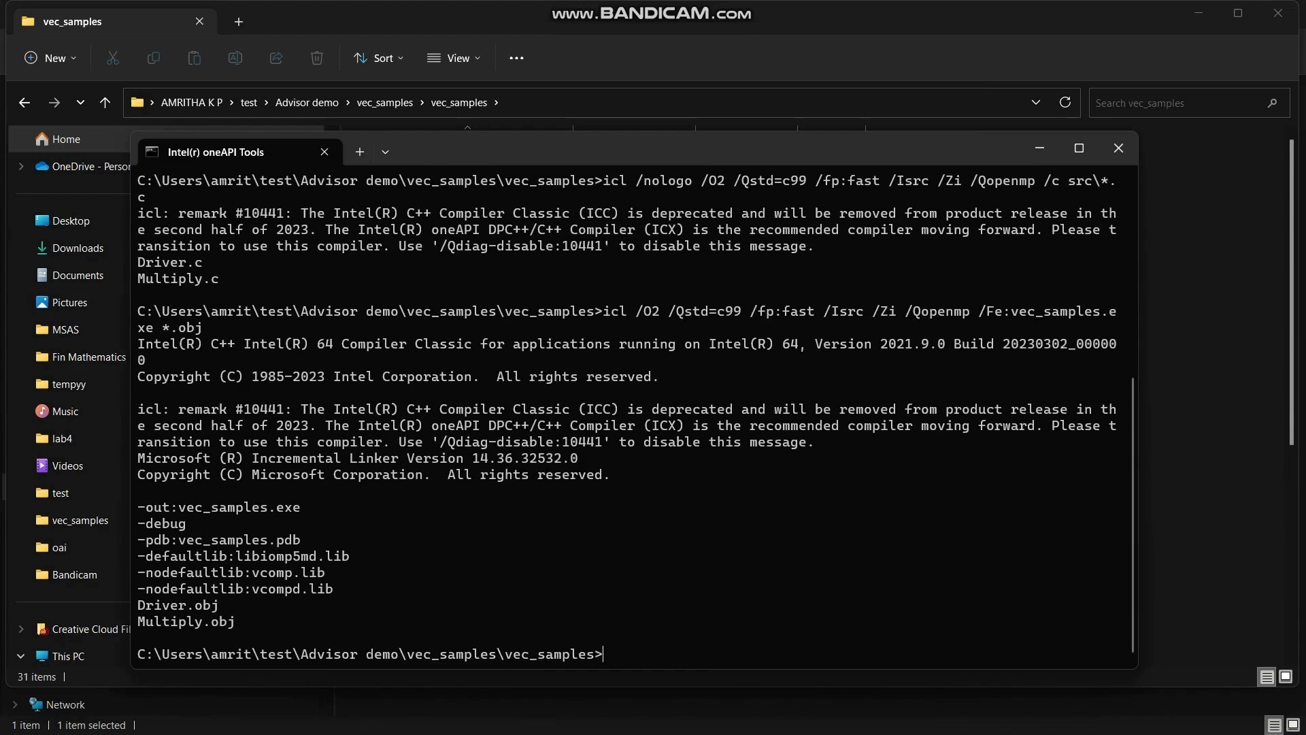
# List the folder's files with dir and run the built vec_samples.exe
pyautogui.write('dir')
pyautogui.press('Return')
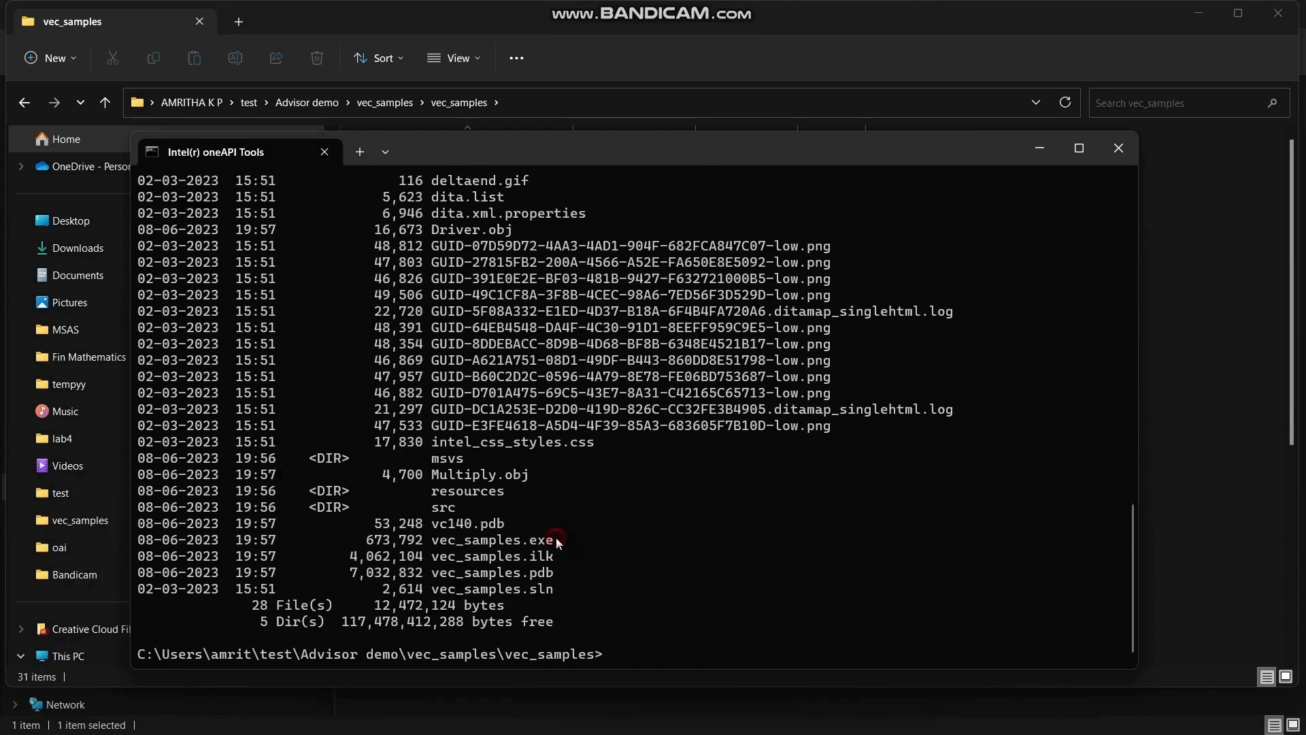
pyautogui.moveTo(558, 539); pyautogui.dragTo(439, 542)
pyautogui.click(435, 541)
pyautogui.rightClick(739, 660)
pyautogui.press('Return')
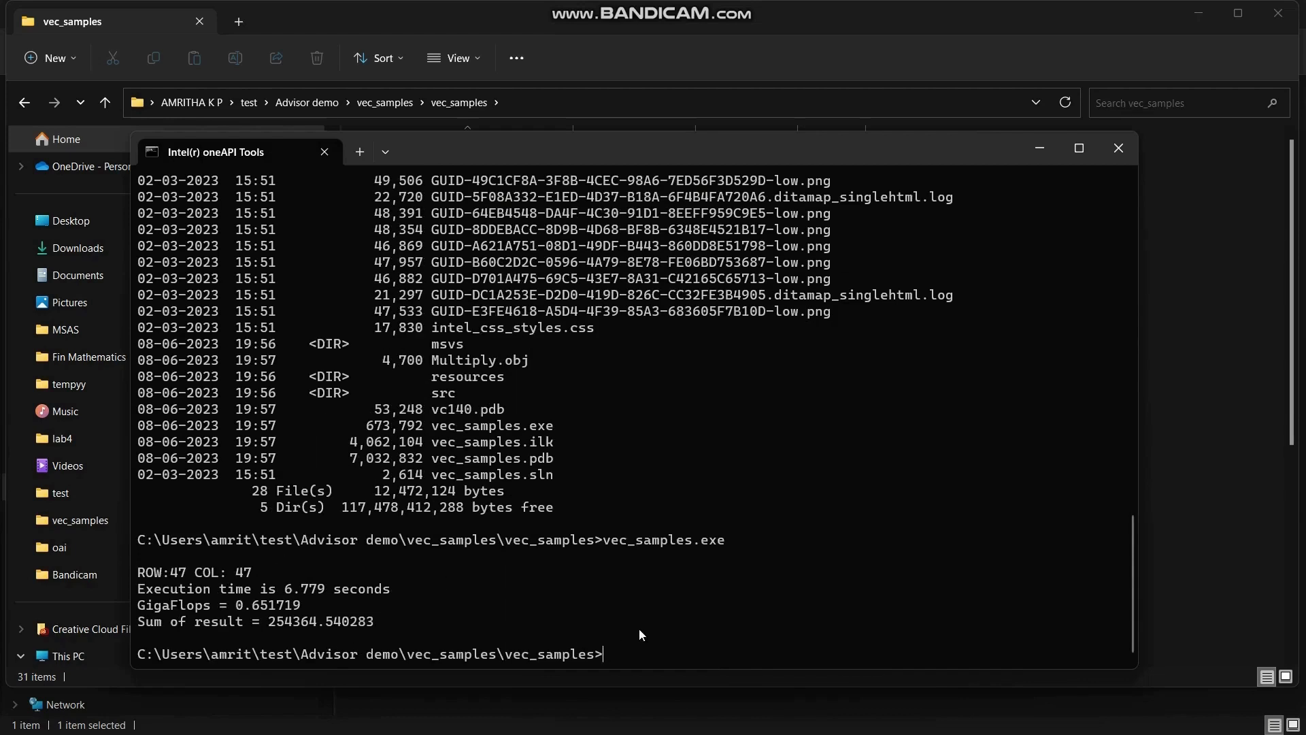
pyautogui.press('super')
pyautogui.write('advis')
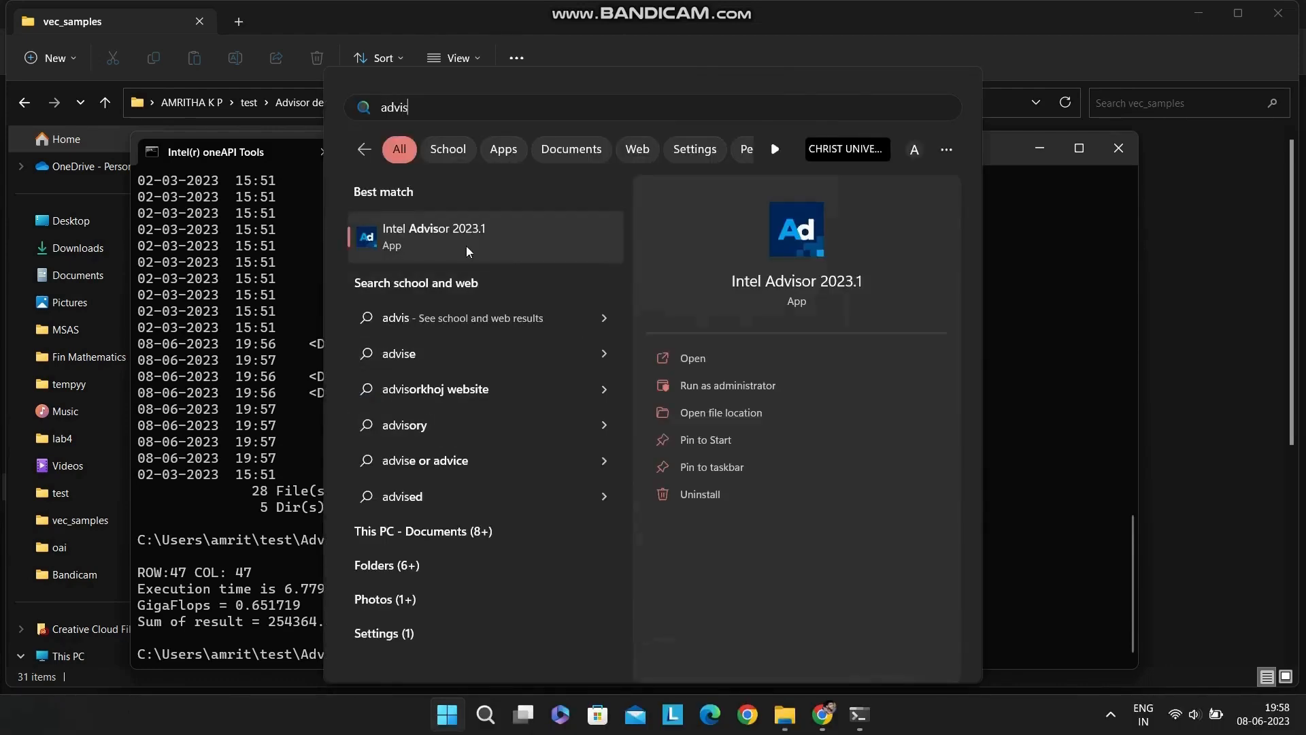
pyautogui.click(1088, 491)
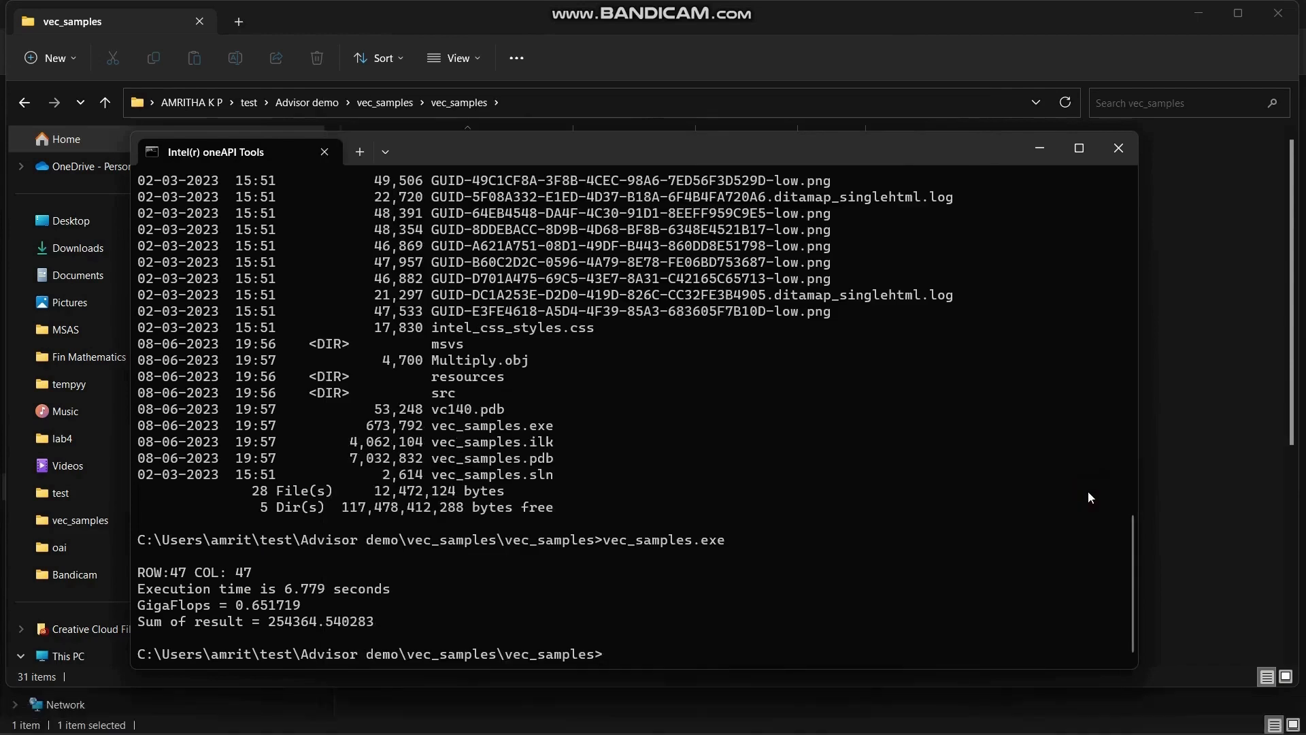
# Launch Intel Advisor from the command prompt with advisor-gui
pyautogui.write('advisor')
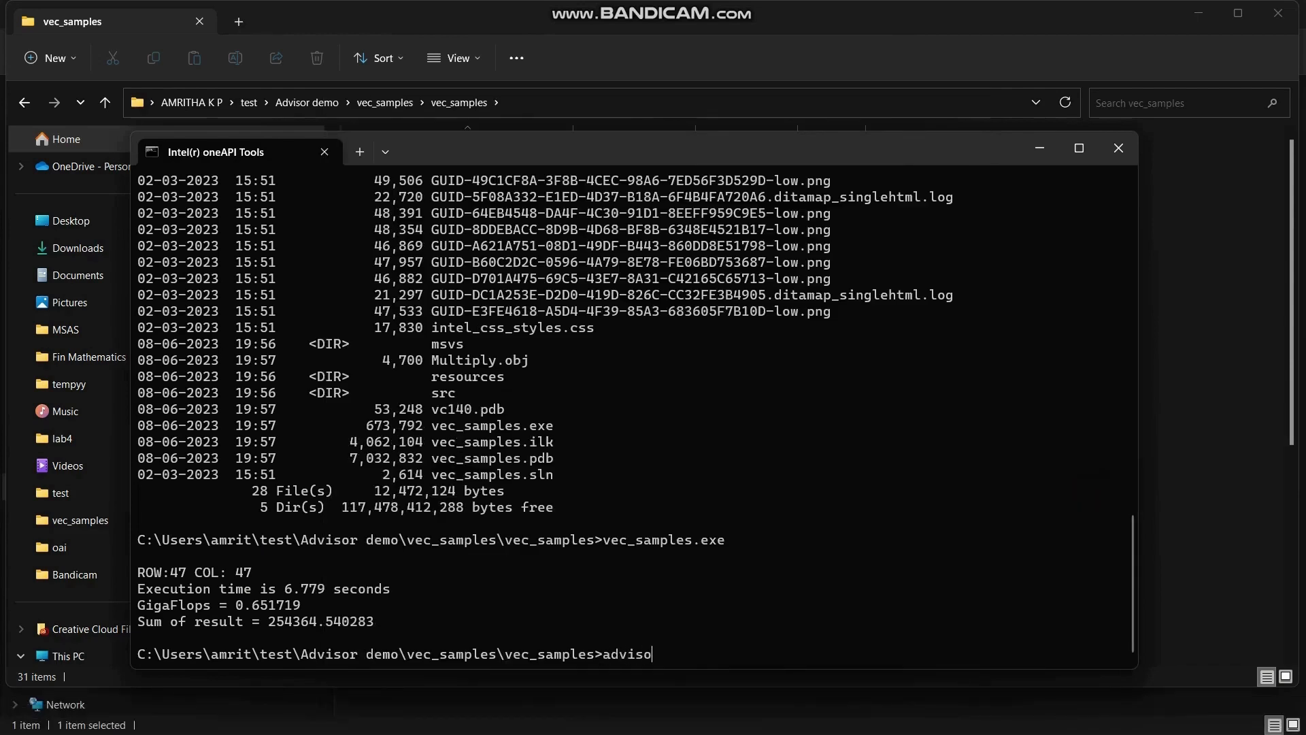
pyautogui.write('-gui')
pyautogui.press('Return')
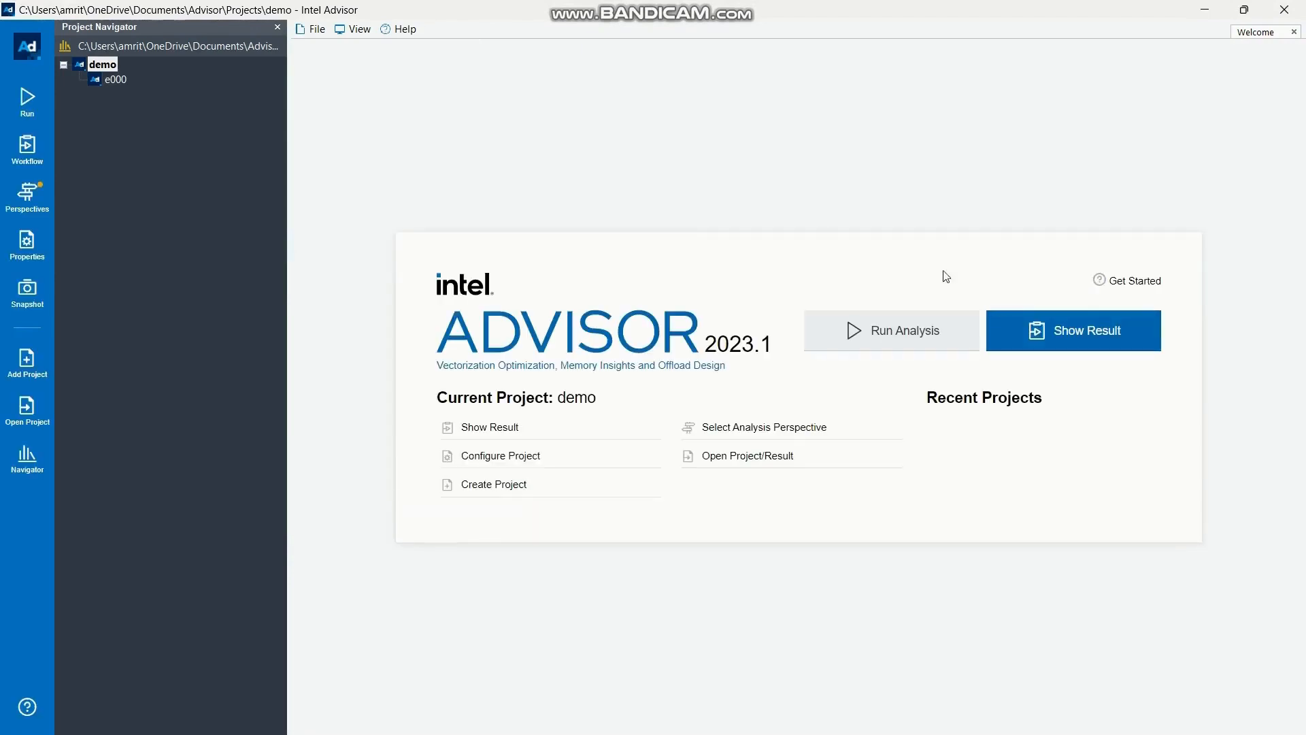
# Create an Advisor project named check in the default location
pyautogui.click(491, 485)
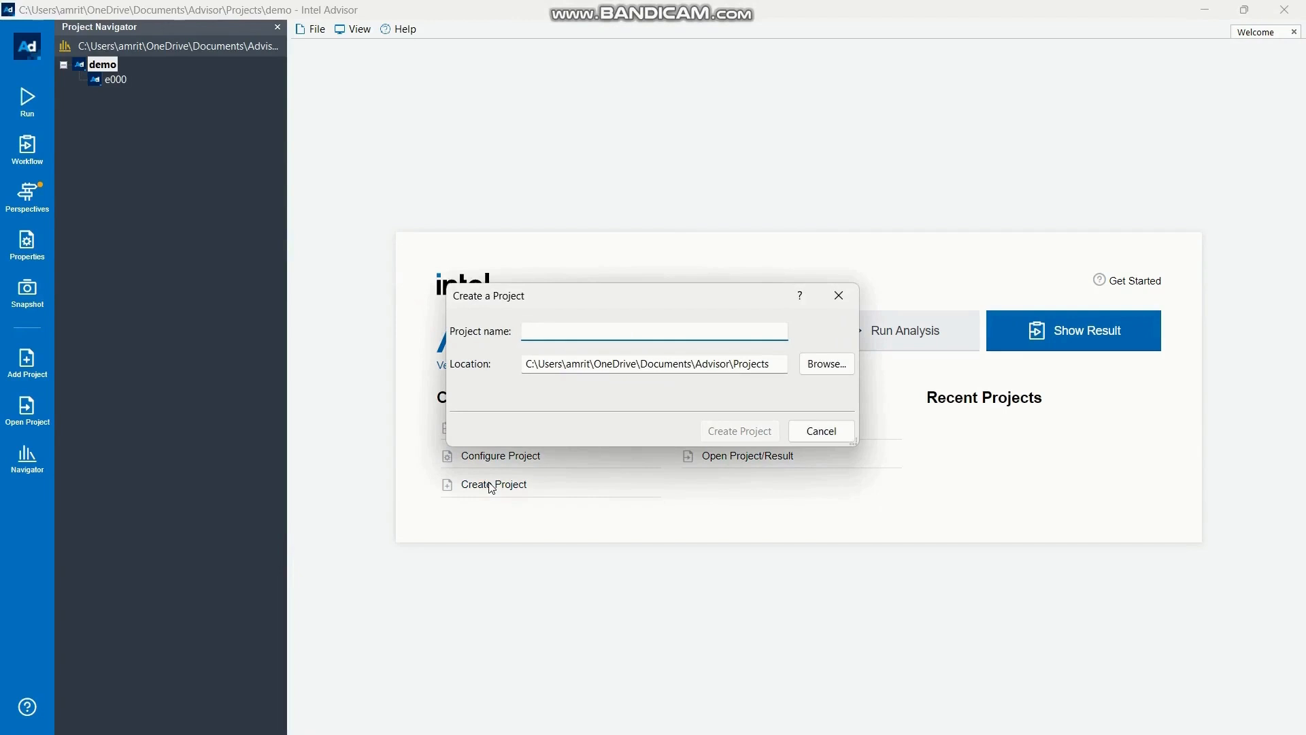
pyautogui.write('check')
pyautogui.press('Escape')
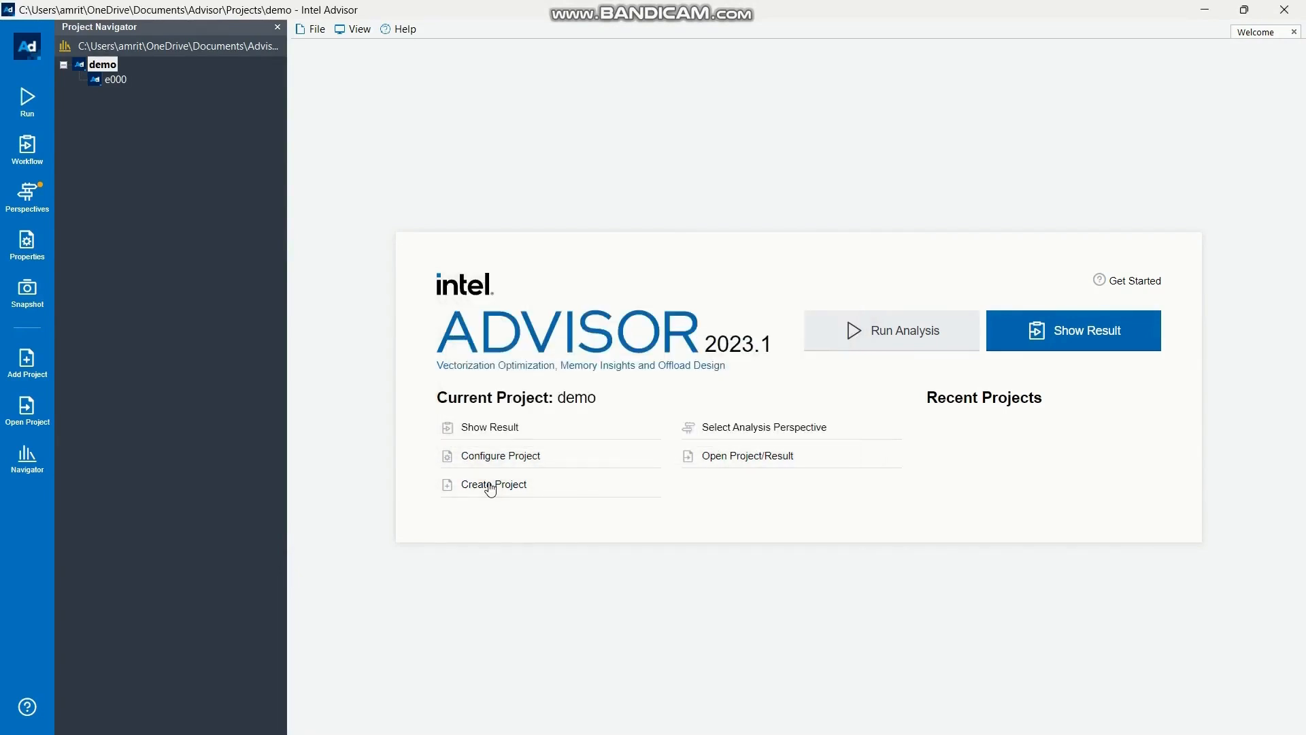
pyautogui.click(491, 486)
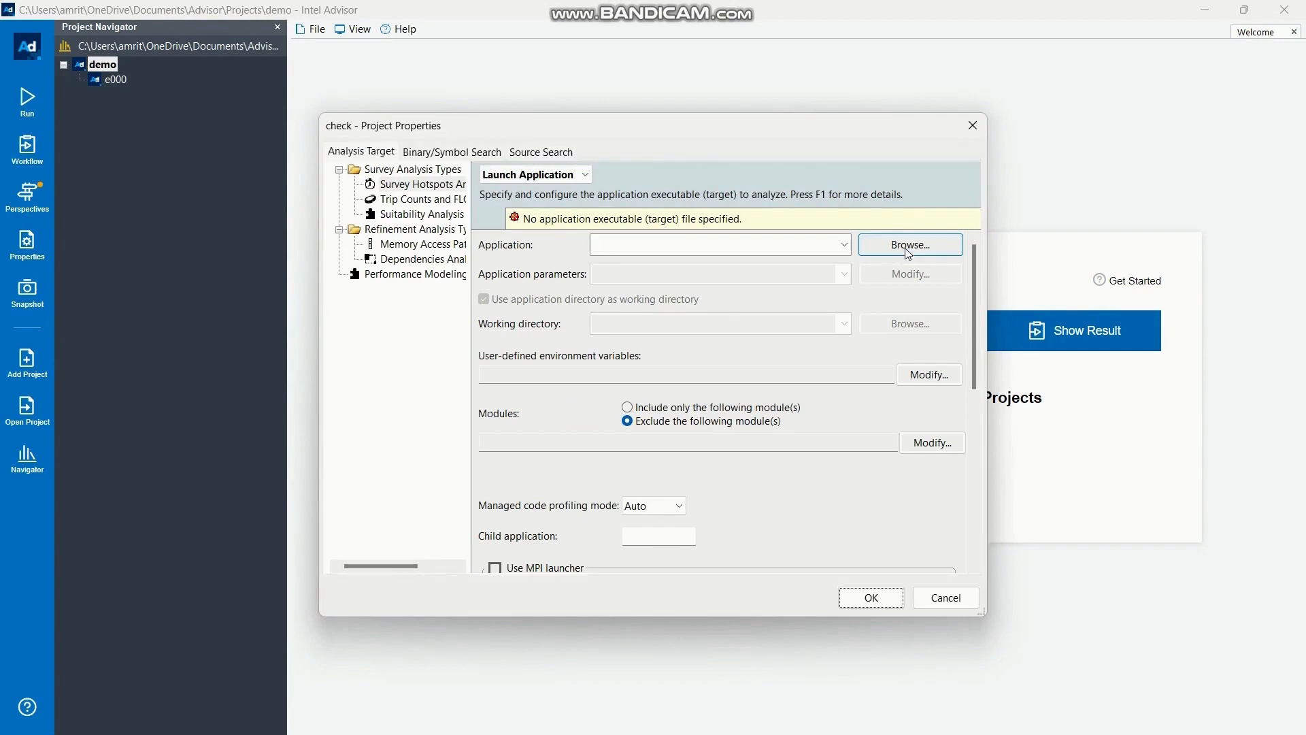
# Set the project's target application to the vec_samples executable in Advisor demo\vec_samples\vec_samples
pyautogui.click(908, 251)
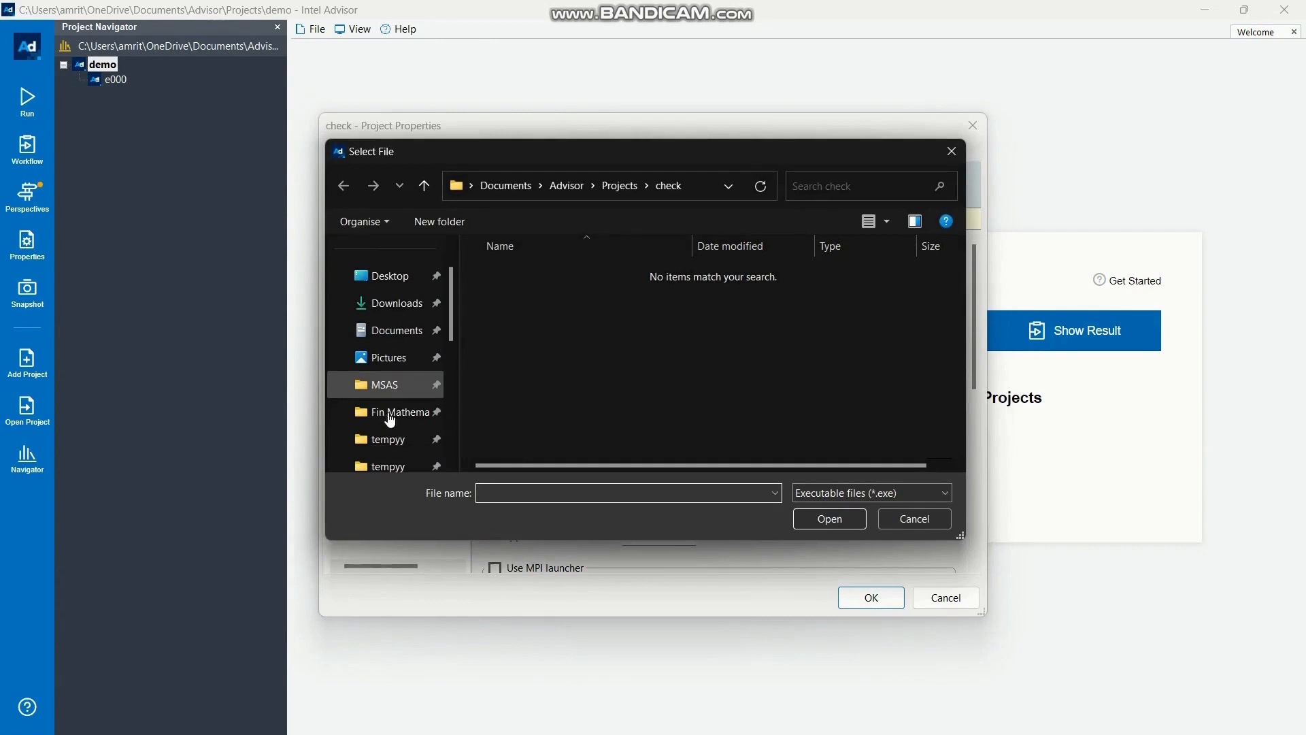
pyautogui.scroll(-1, 390, 420)
pyautogui.scroll(-2, 388, 417)
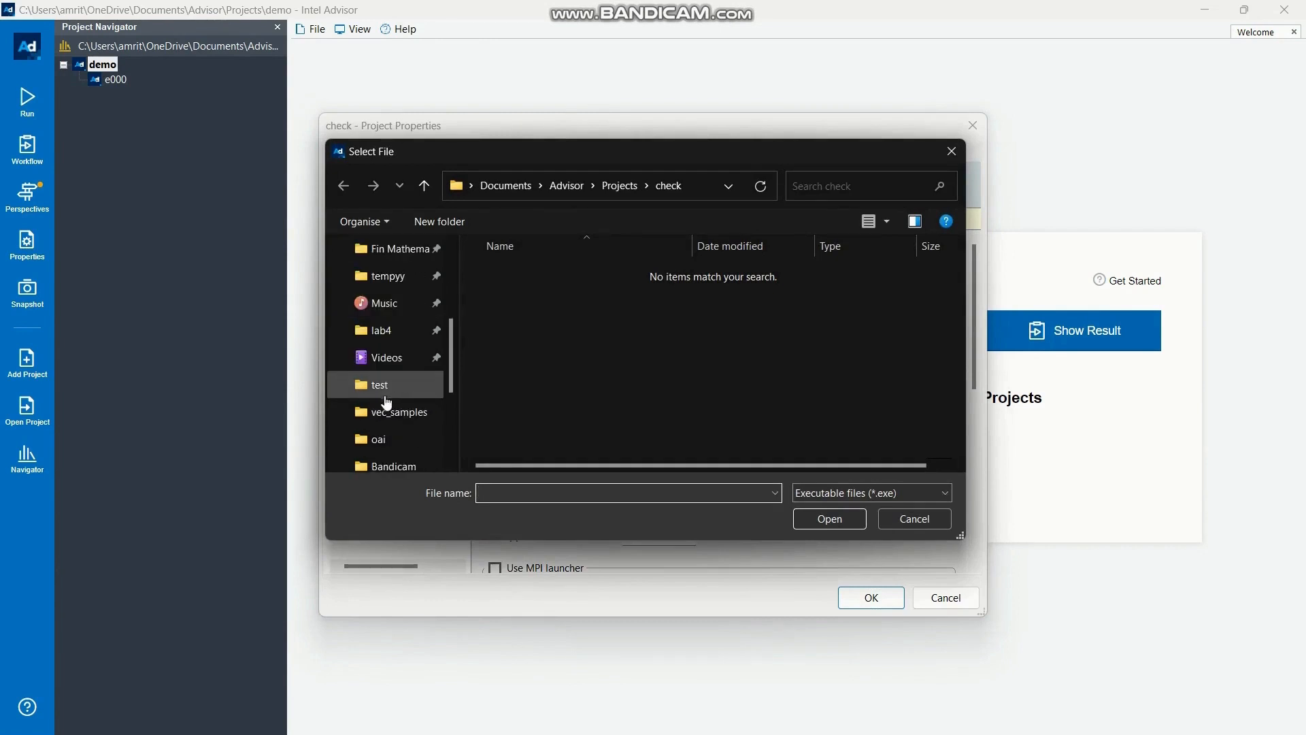
pyautogui.click(384, 394)
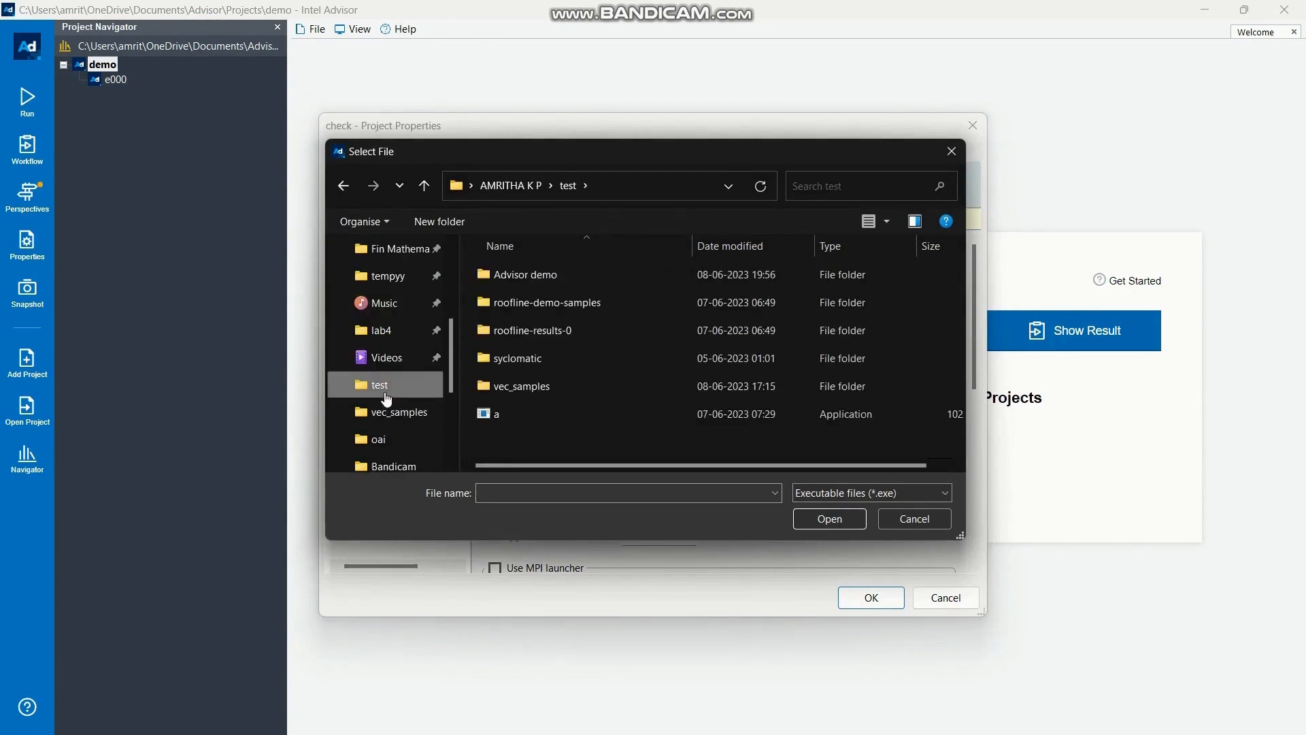
pyautogui.click(520, 276)
pyautogui.doubleClick(519, 275)
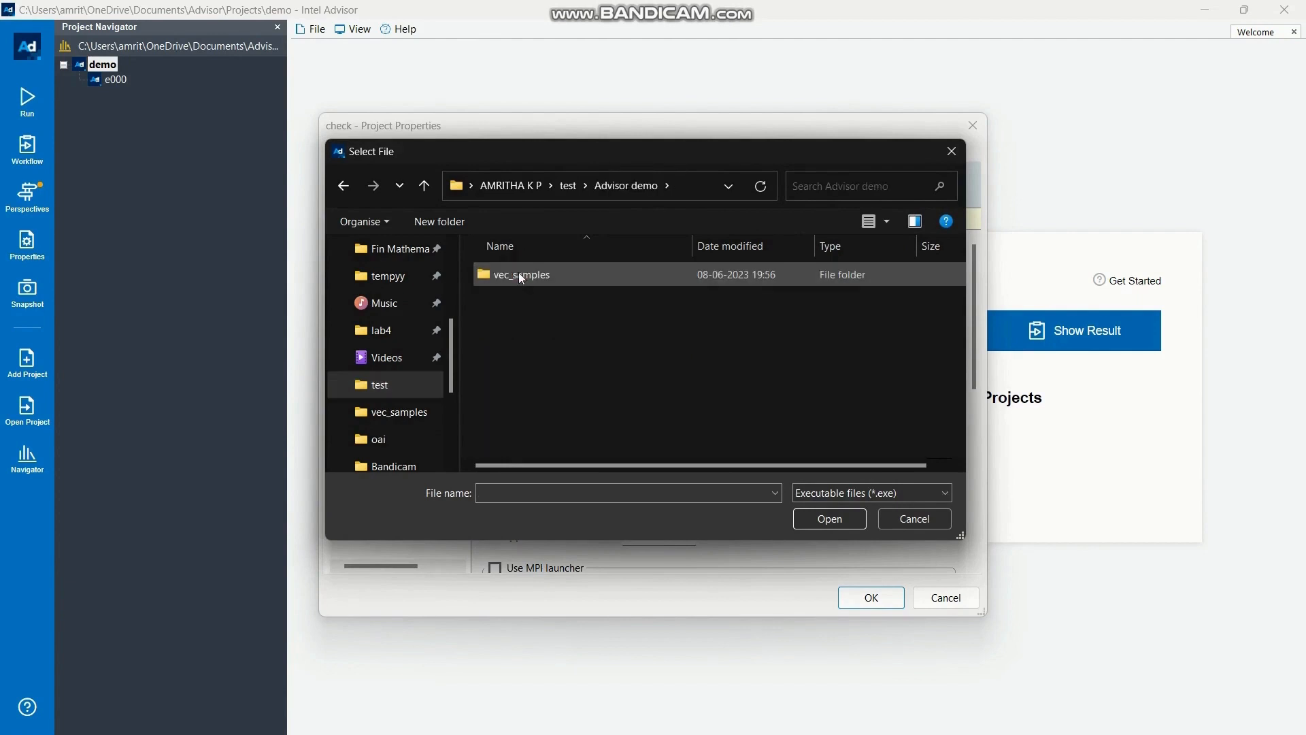
pyautogui.doubleClick(520, 274)
pyautogui.doubleClick(518, 272)
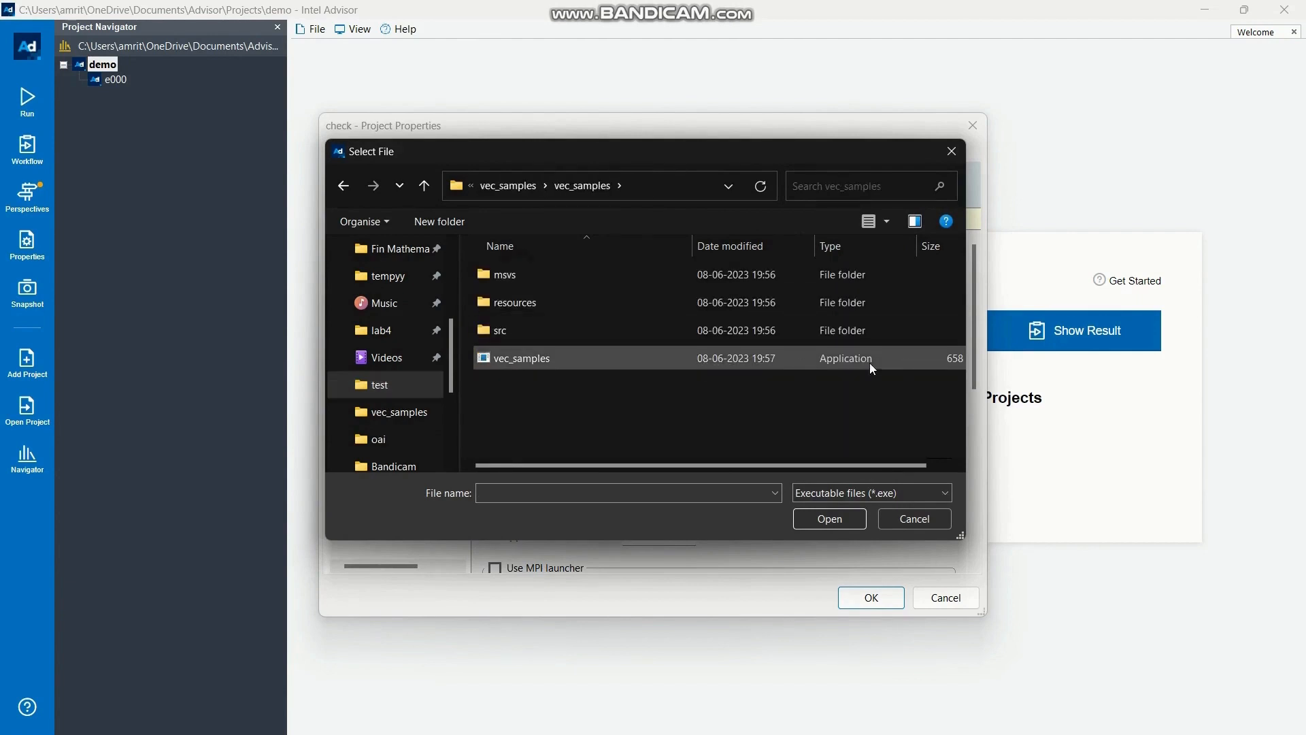
pyautogui.doubleClick(849, 362)
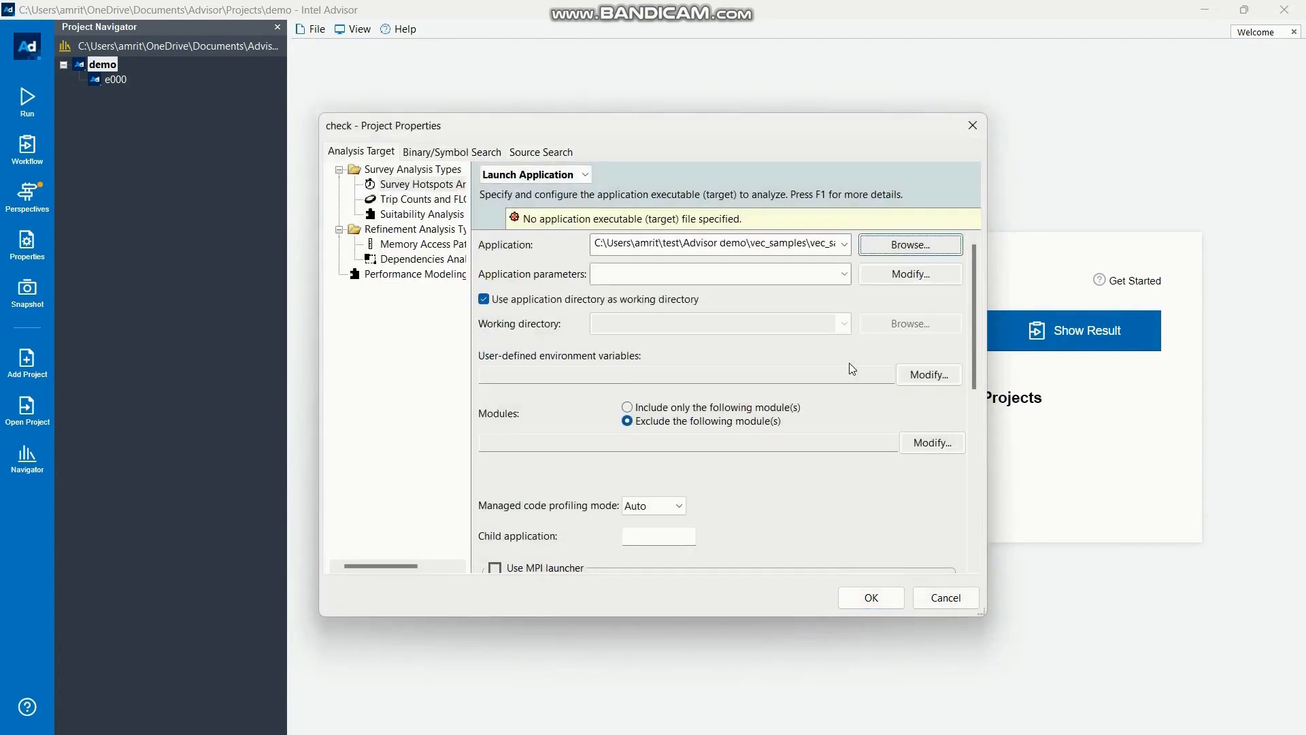
# Check the Trip Counts and Memory Access Patterns target settings inherited from Survey, and accept the check project's properties
pyautogui.click(420, 202)
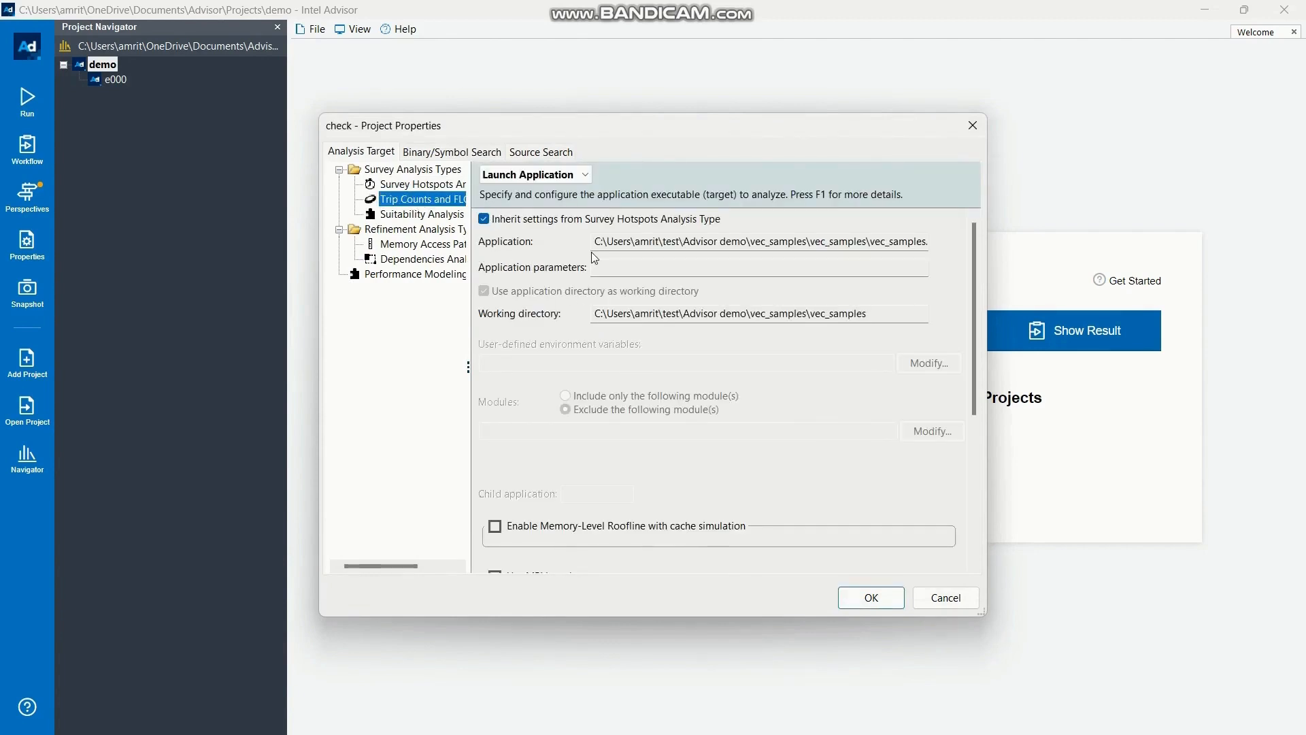
pyautogui.click(417, 245)
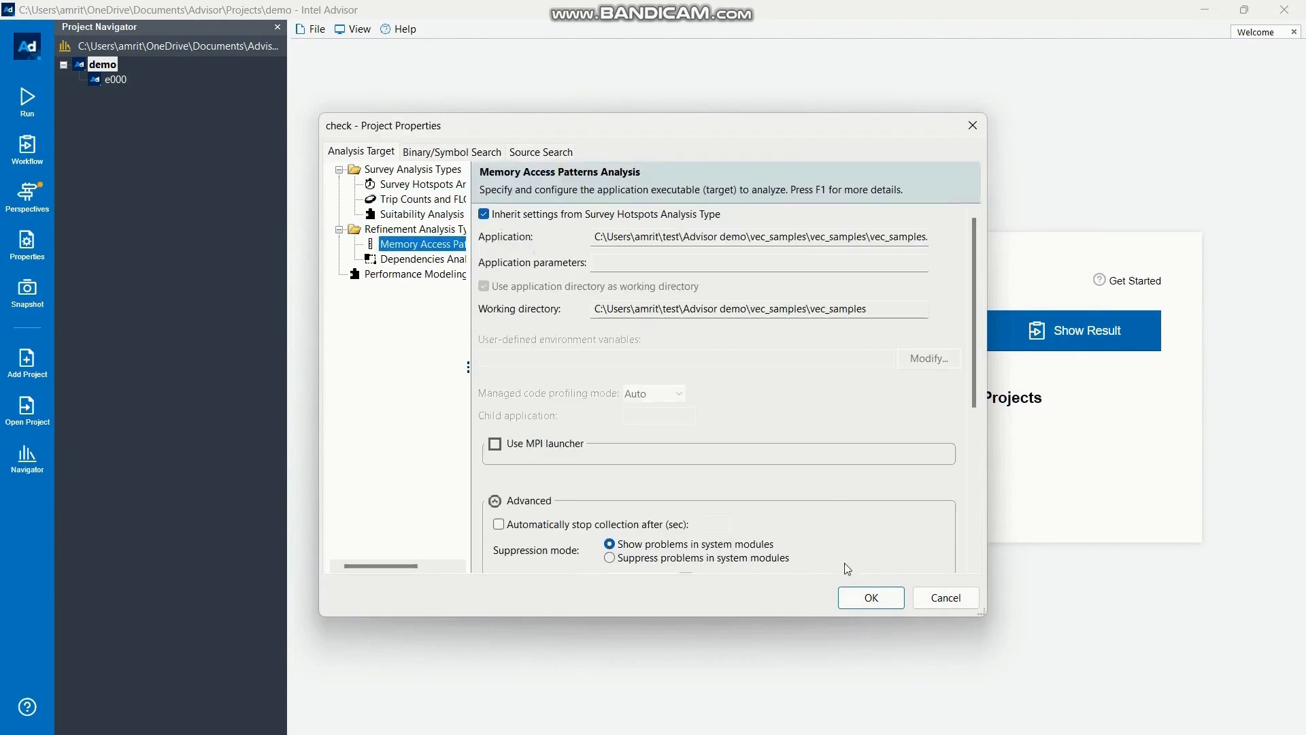
pyautogui.click(861, 603)
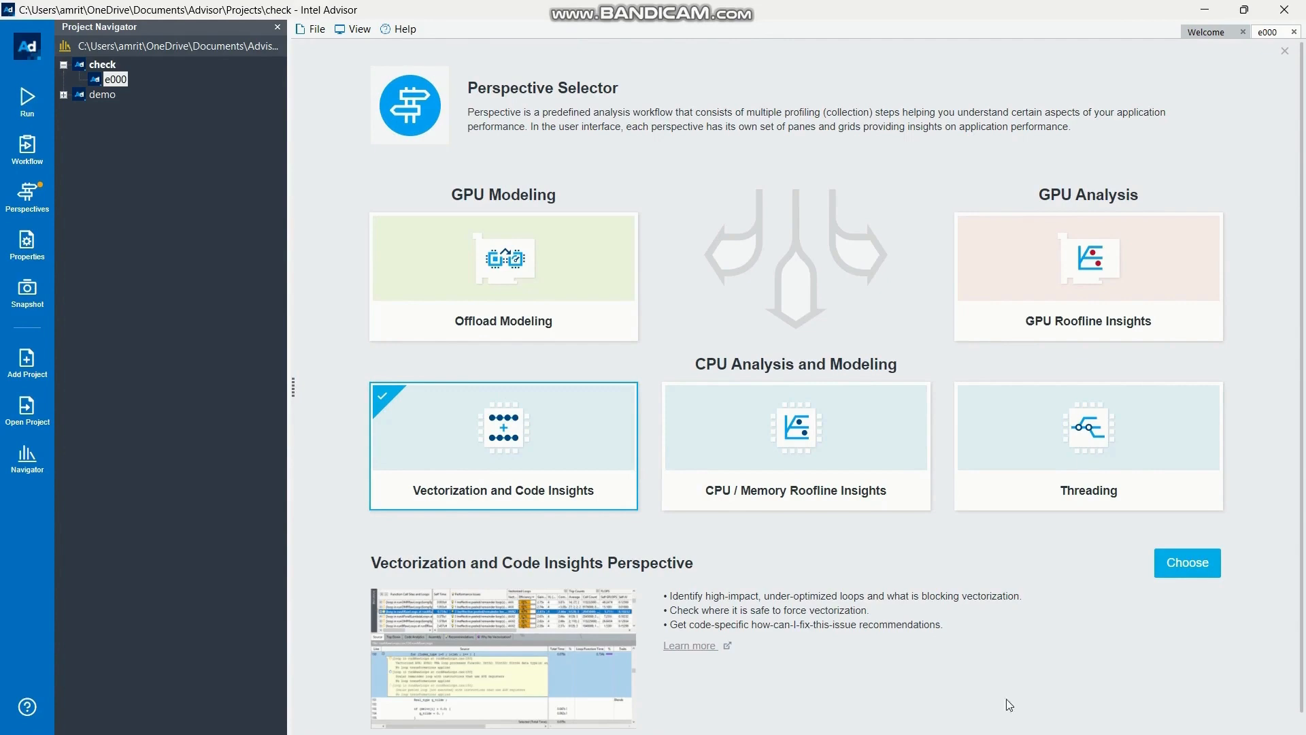
# Choose the Vectorization and Code Insights perspective, run its Survey analysis at Low accuracy, and return to Intel Advisor for the results
pyautogui.click(1189, 574)
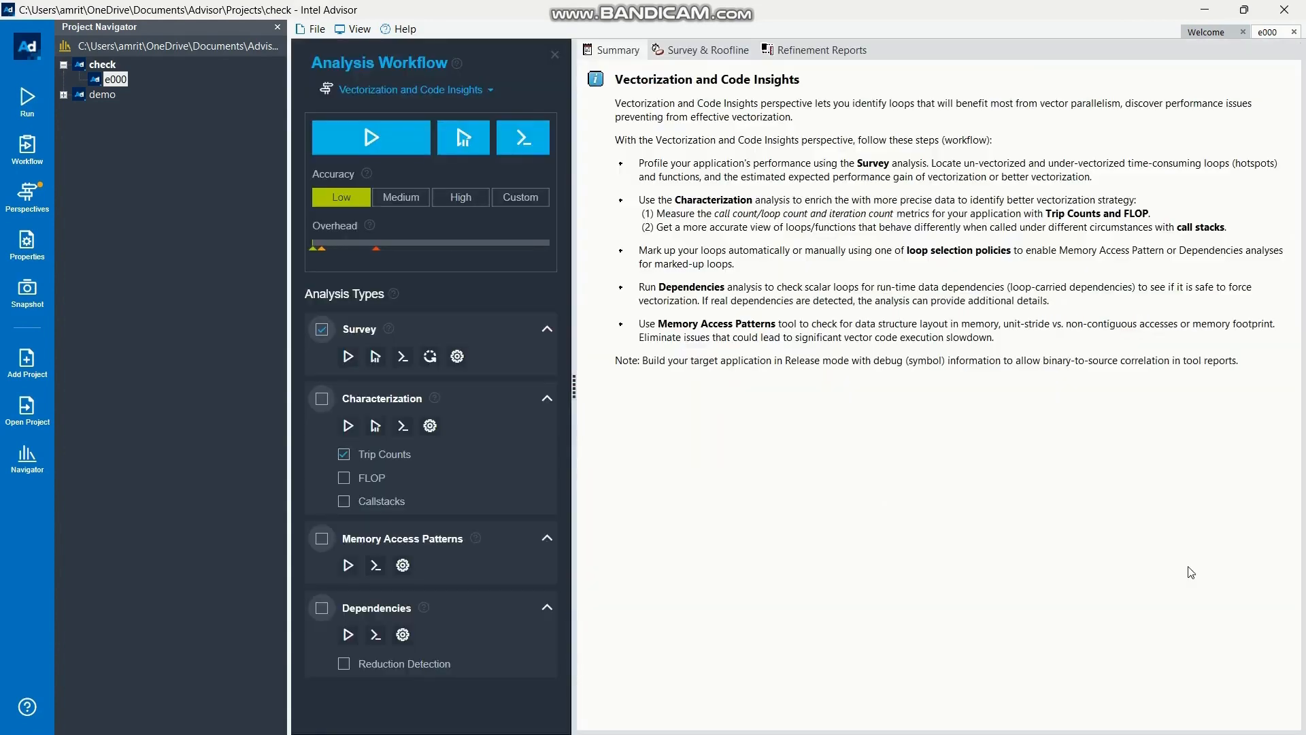
pyautogui.click(401, 151)
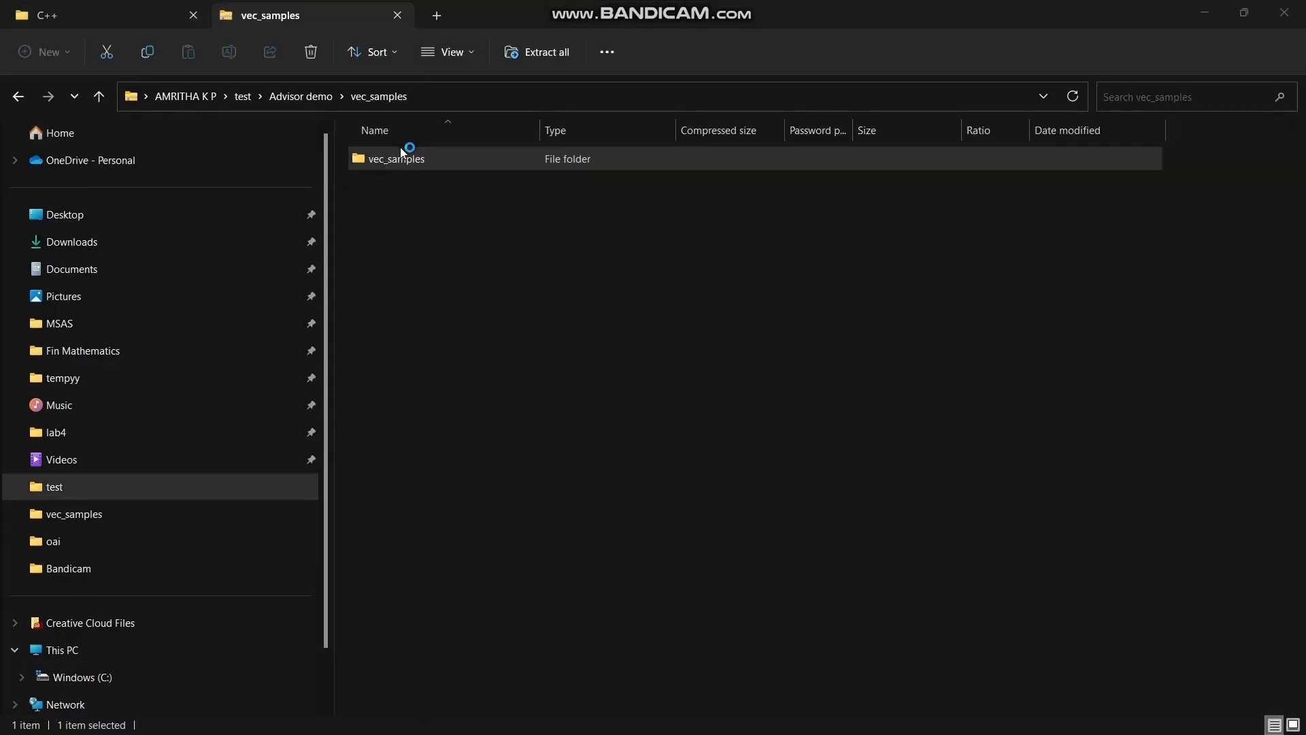
pyautogui.moveTo(664, 734)
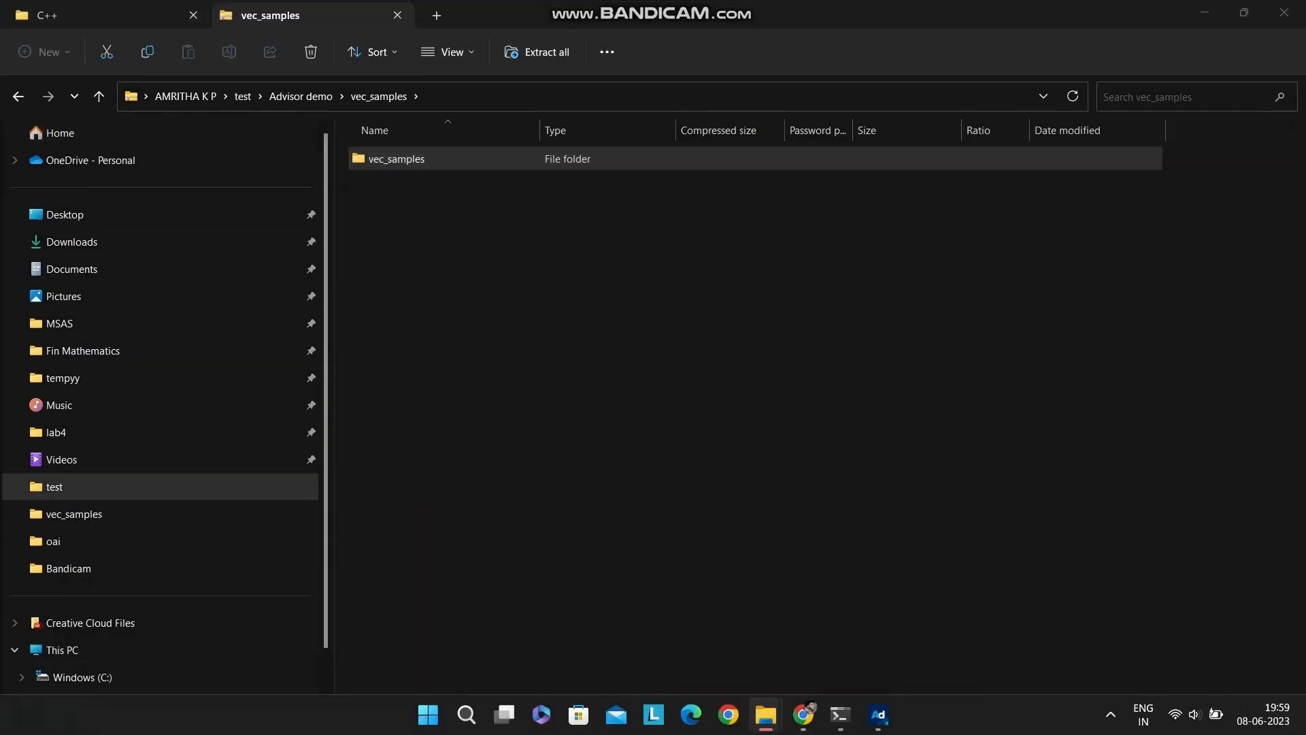
pyautogui.click(879, 714)
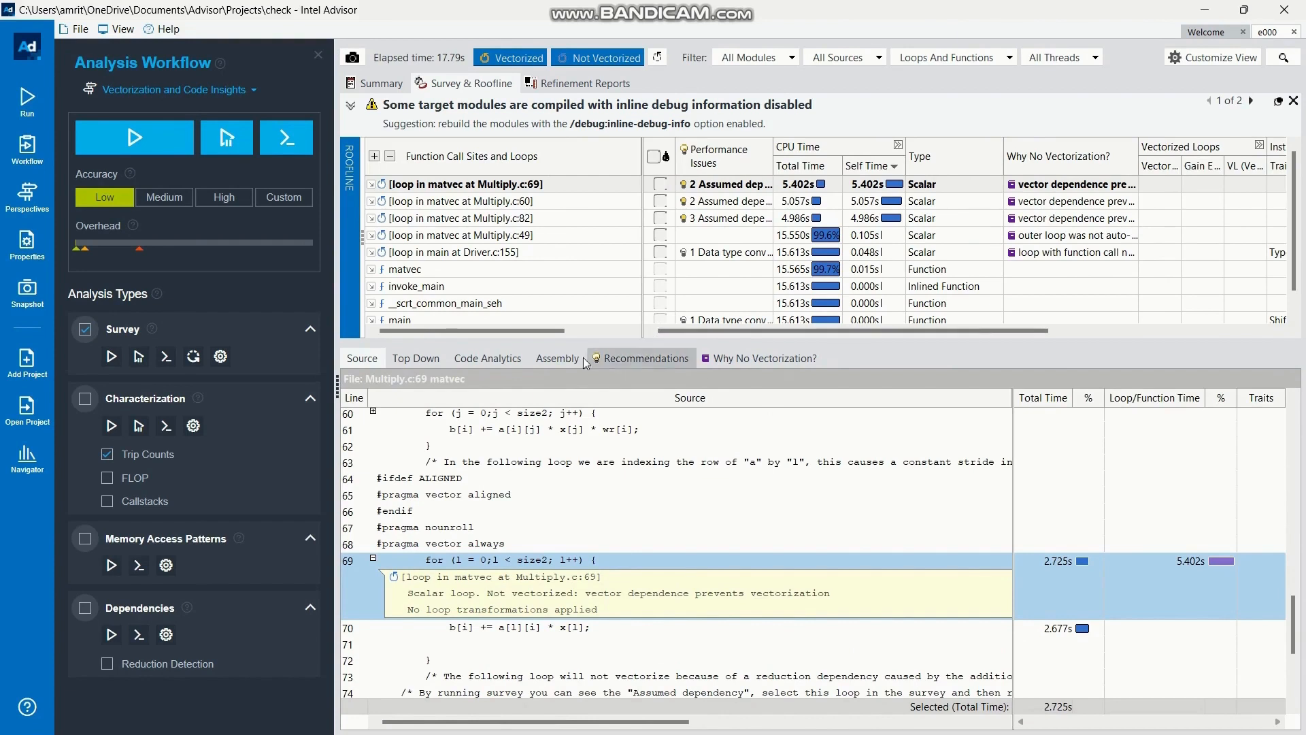
# Review the code analytics of the Multiply.c:69 loop, the result summary, and the vectorization columns of the survey table
pyautogui.click(488, 359)
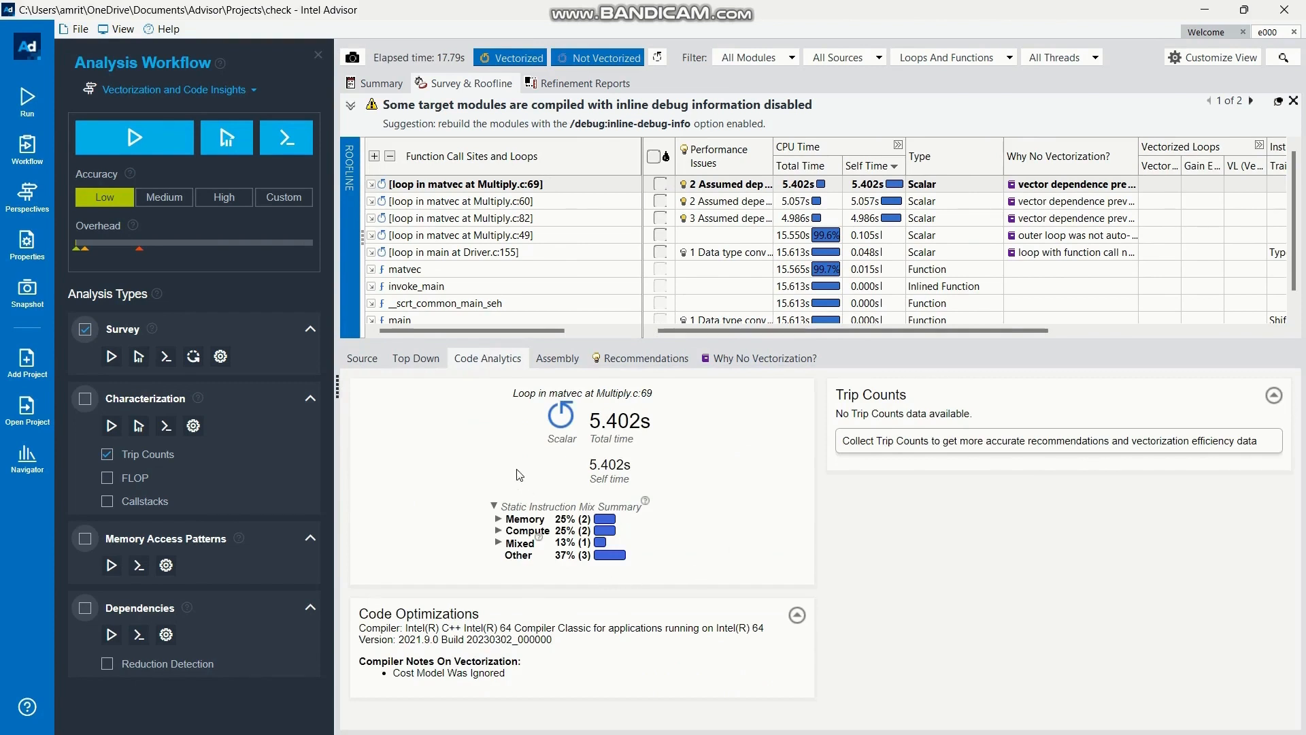
pyautogui.click(385, 84)
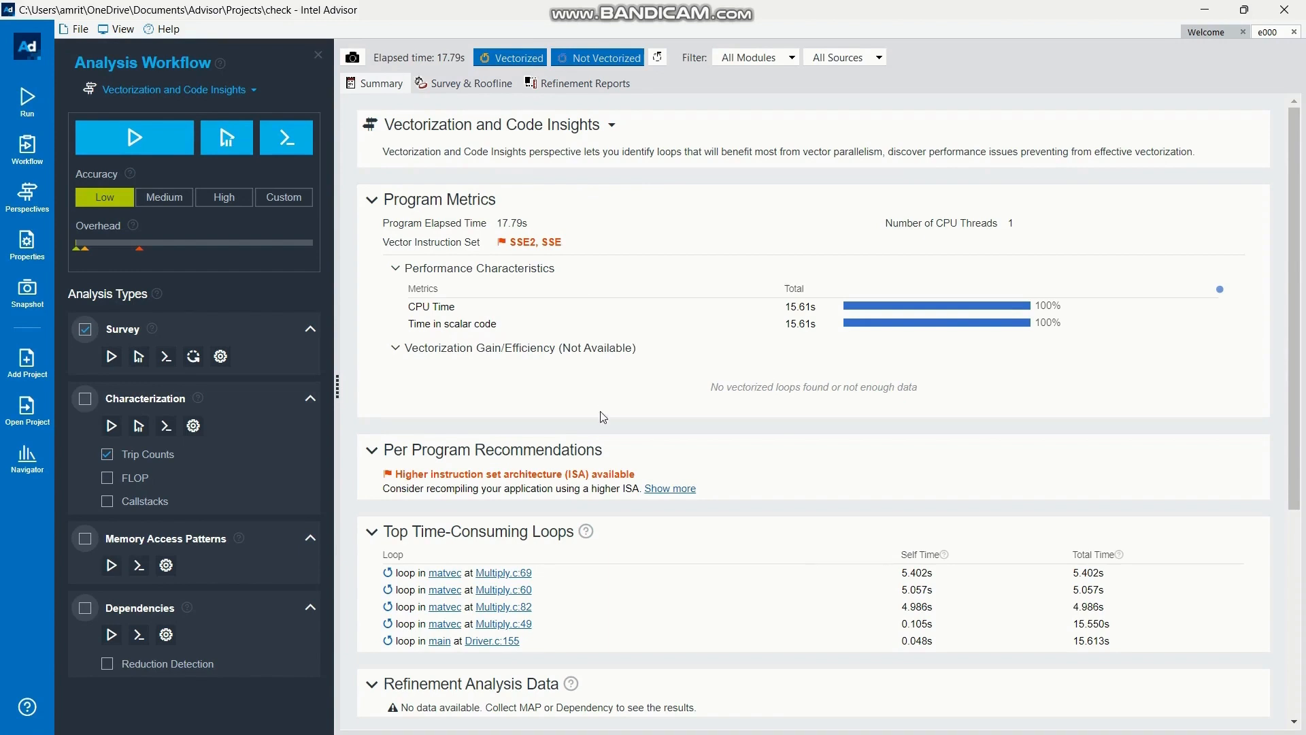
pyautogui.scroll(-3, 603, 416)
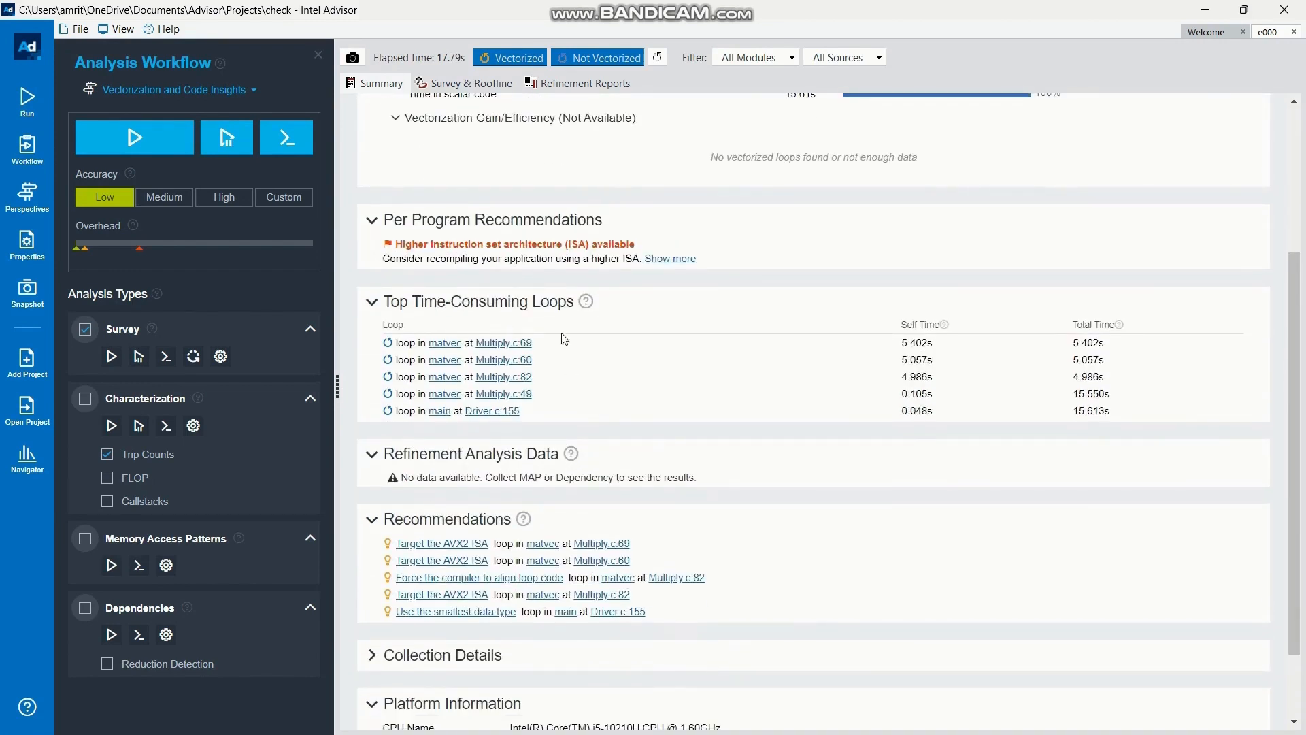
pyautogui.click(470, 83)
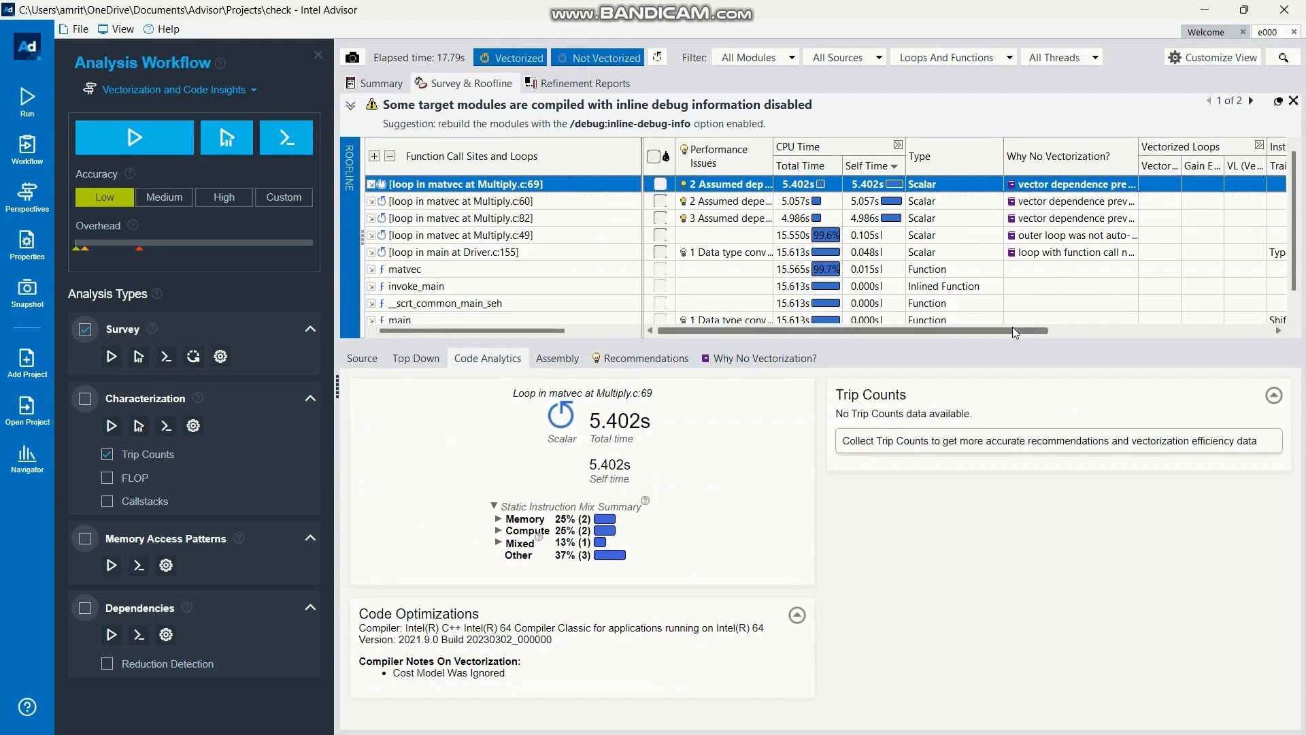
pyautogui.moveTo(1013, 331); pyautogui.dragTo(1071, 331)
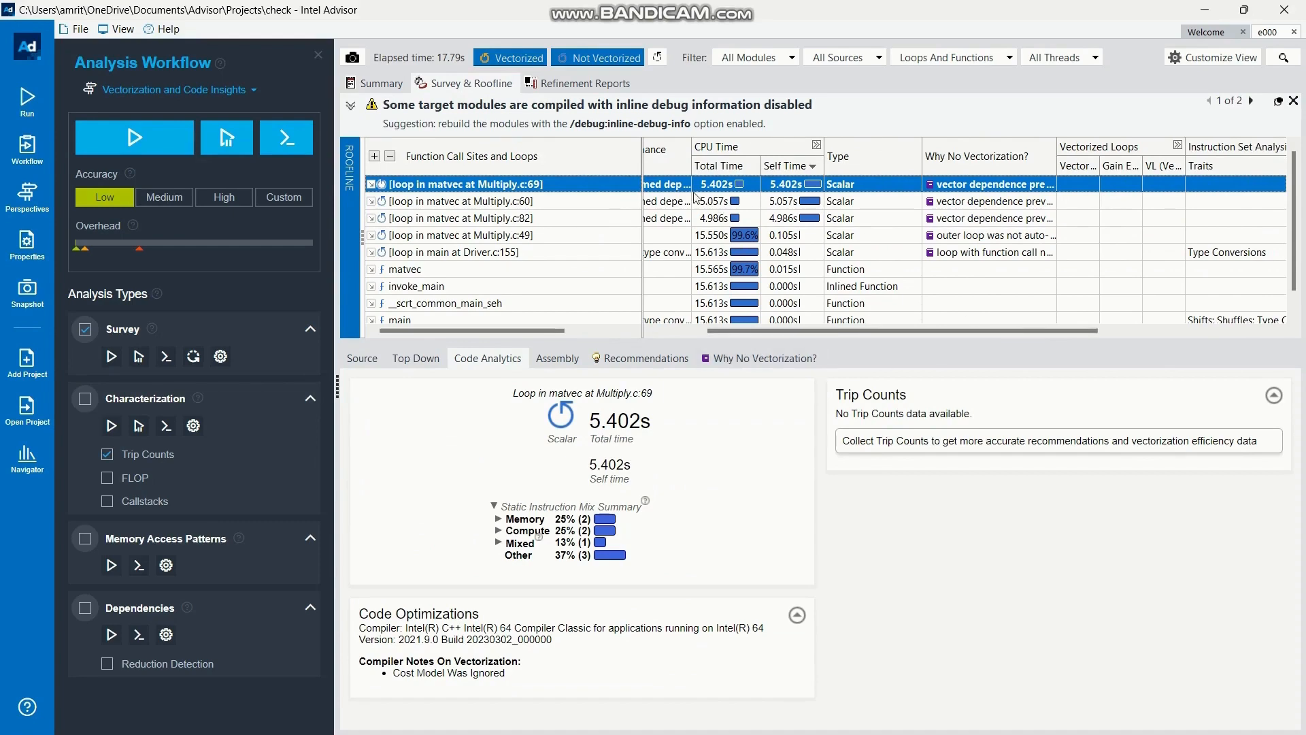
# Read the recommendations for the matvec loops at Multiply.c:69, 60 and 49 and the main loop at Driver.c:155
pyautogui.click(627, 360)
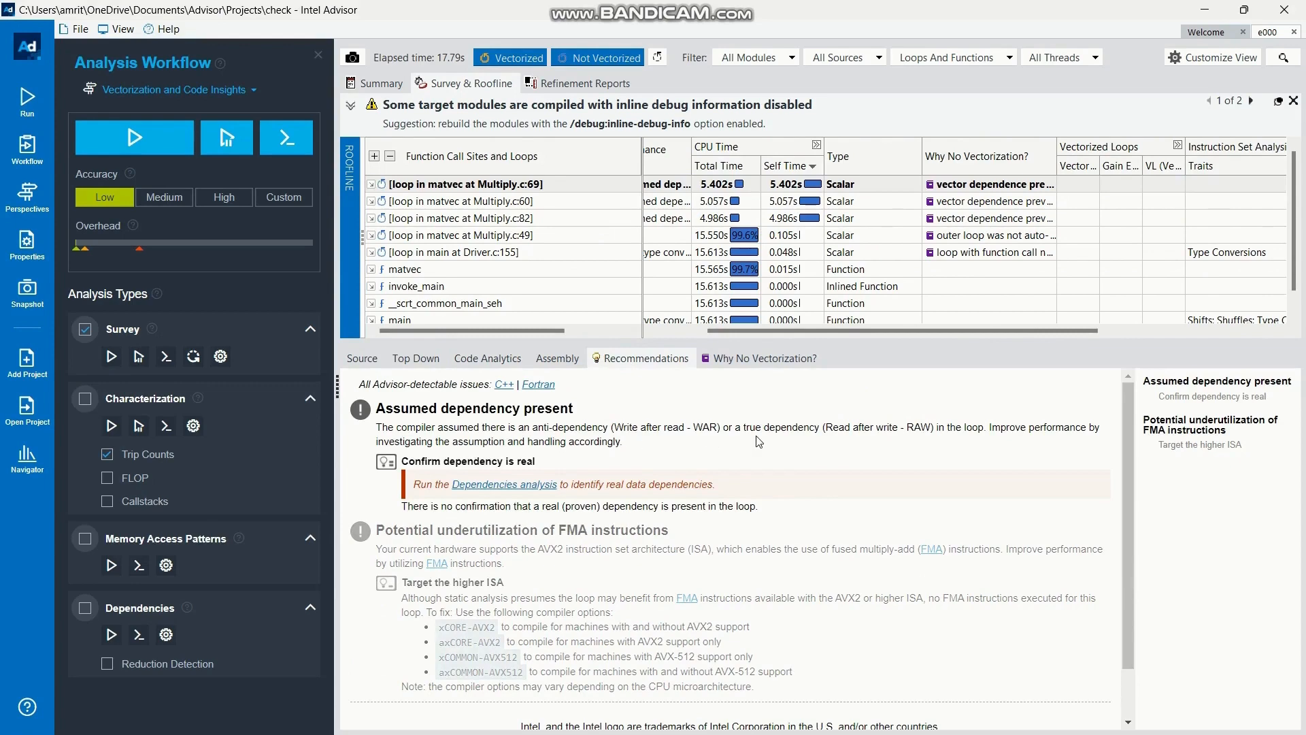
pyautogui.click(726, 202)
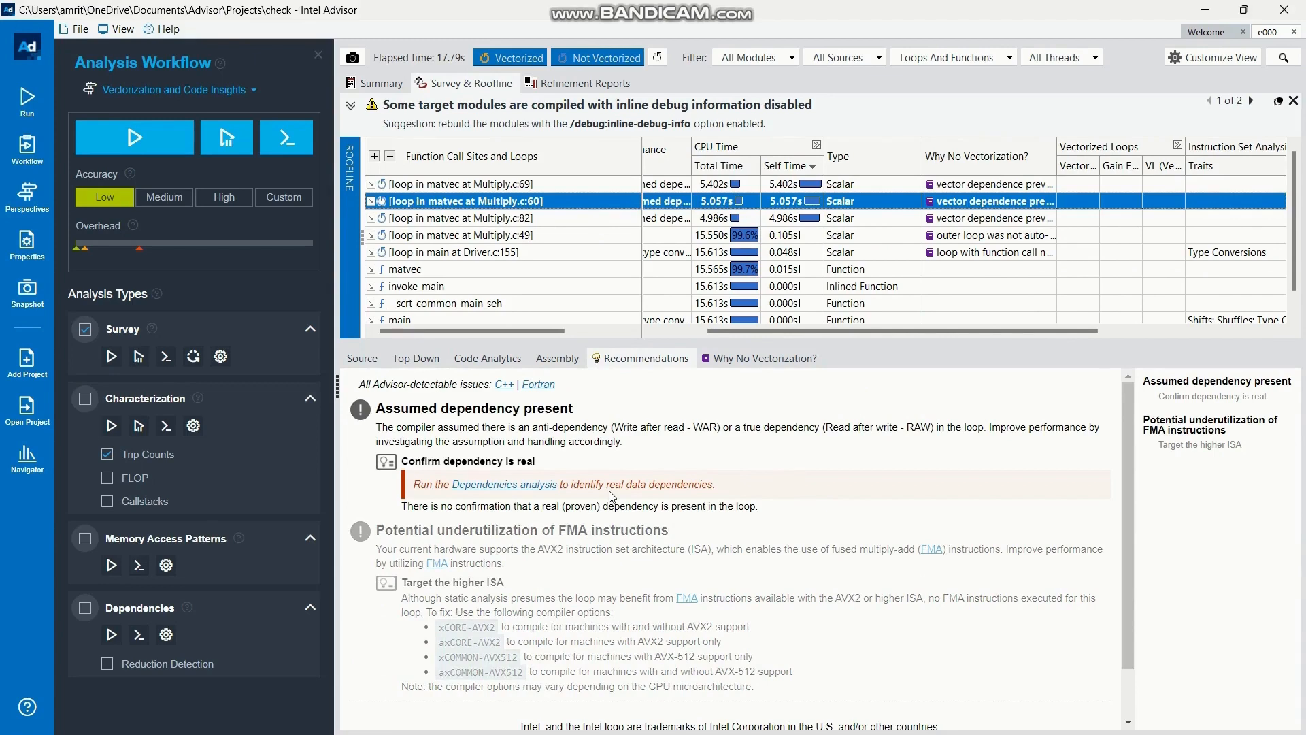
pyautogui.scroll(-1, 611, 496)
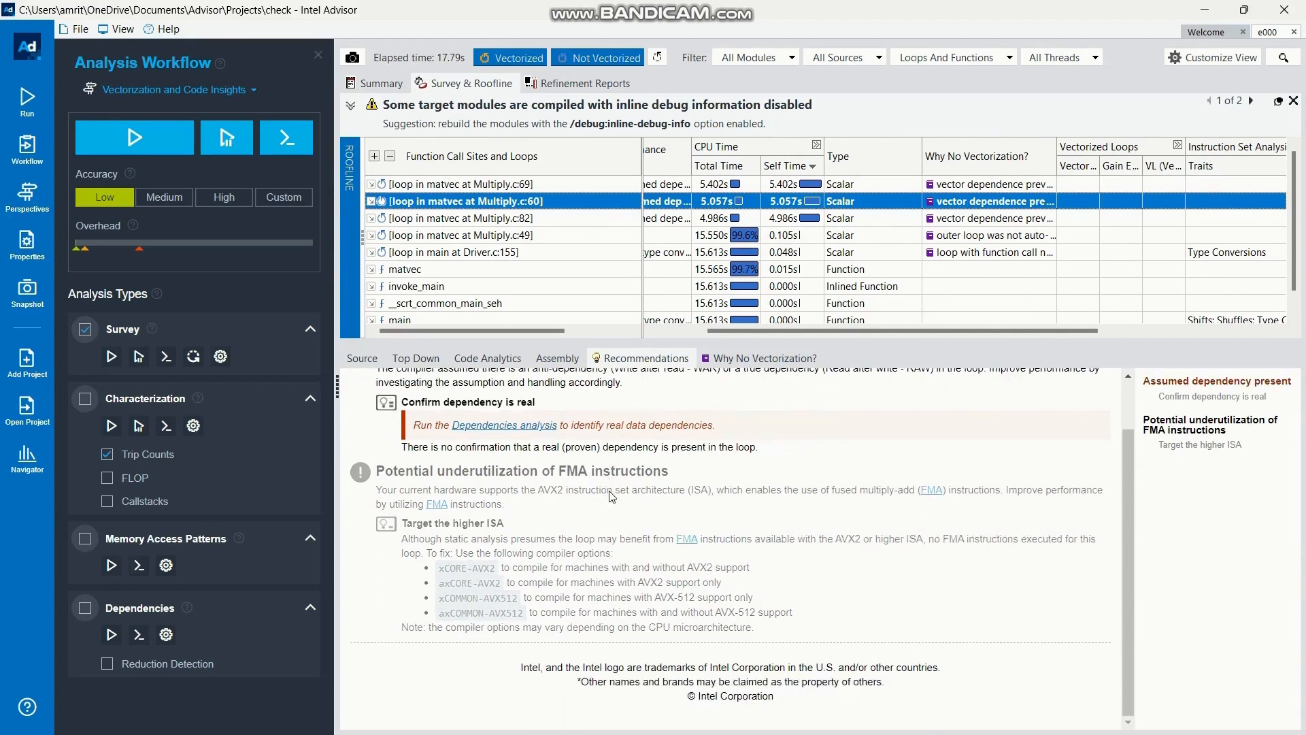
pyautogui.click(727, 236)
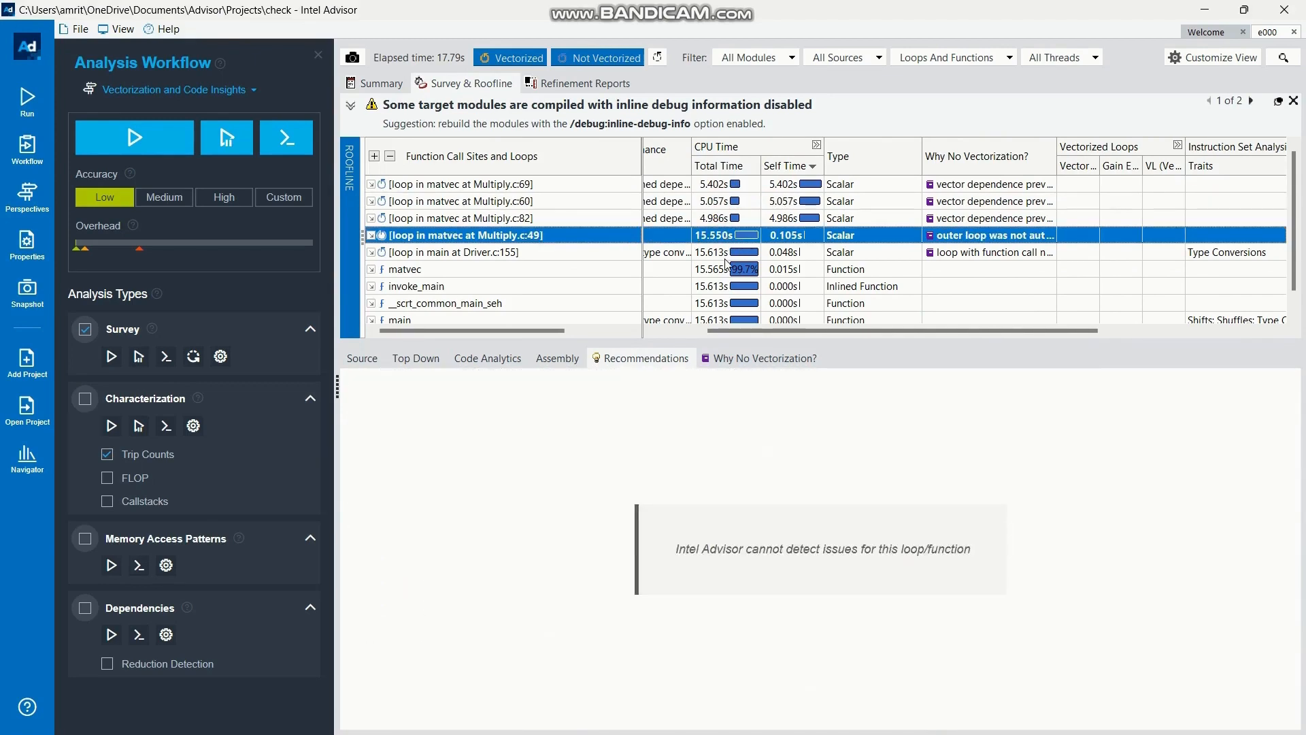
pyautogui.press('Down')
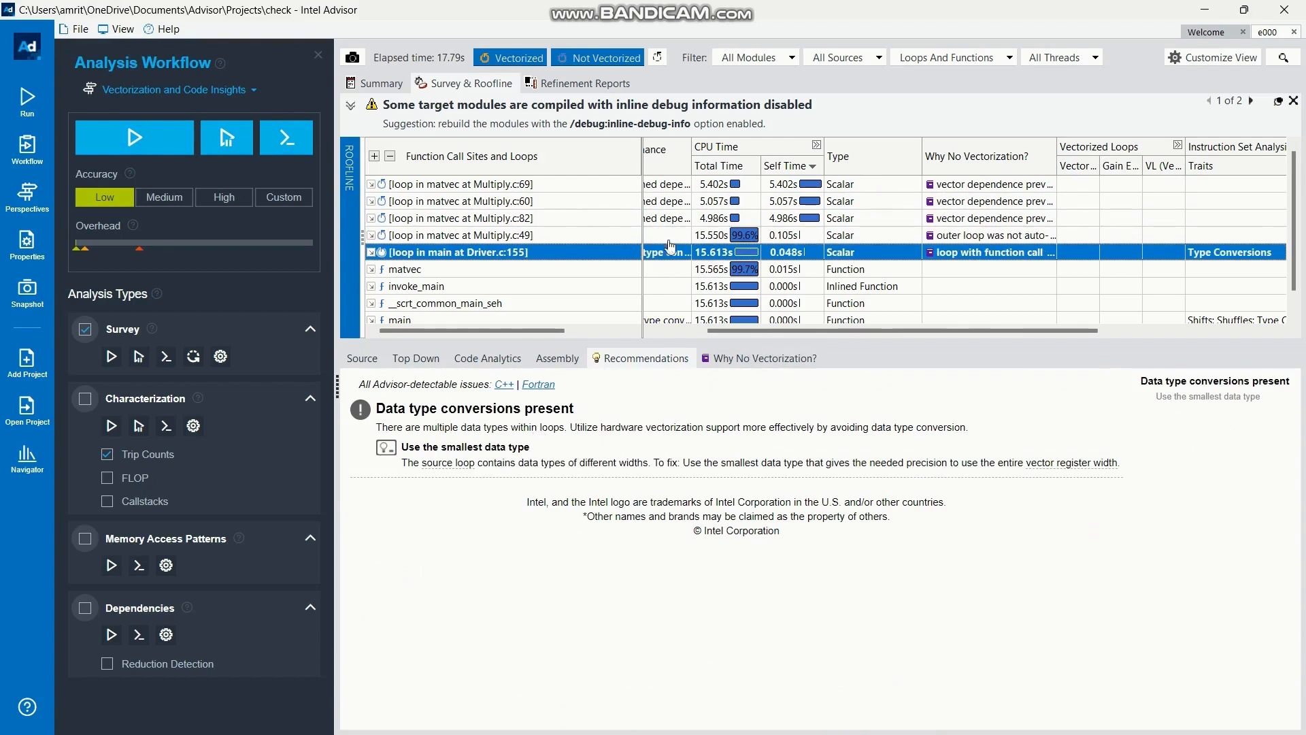
# Read why the loops at Driver.c:155 and Multiply.c:69 were not vectorized, including the suggested fixes
pyautogui.click(767, 358)
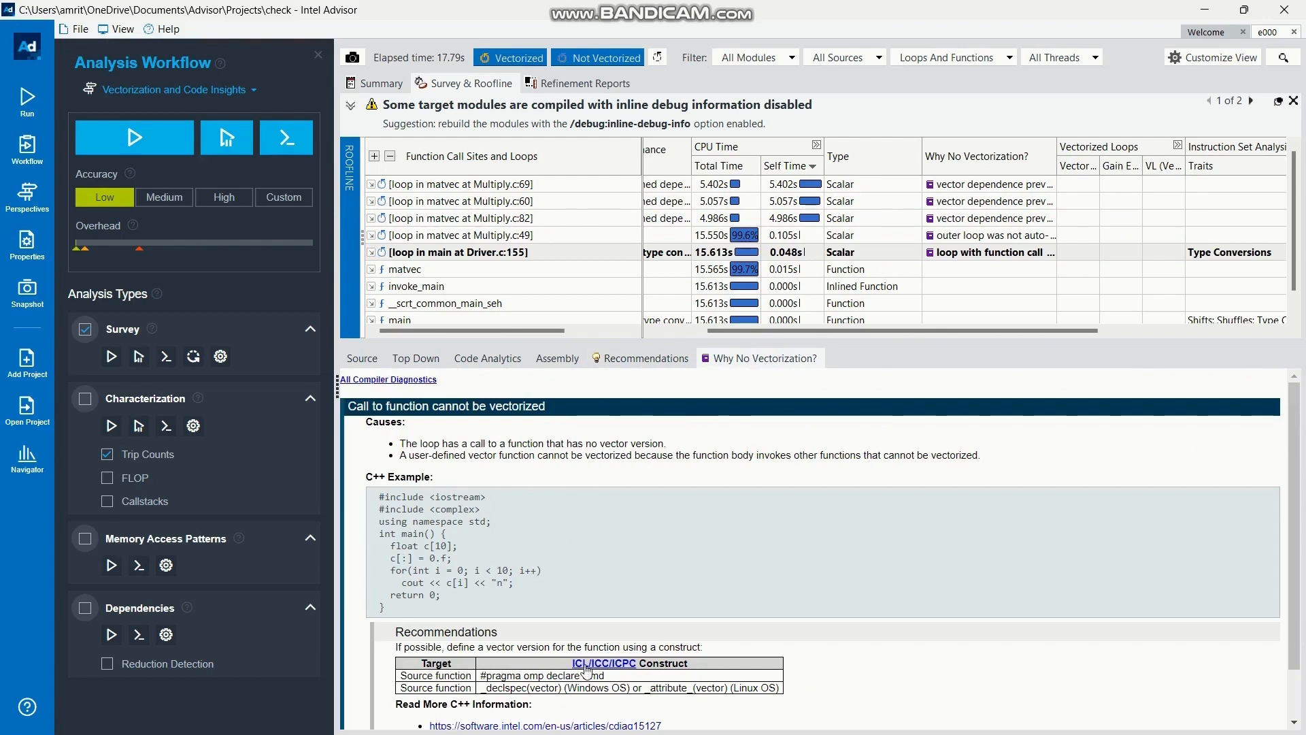
pyautogui.scroll(-1, 667, 660)
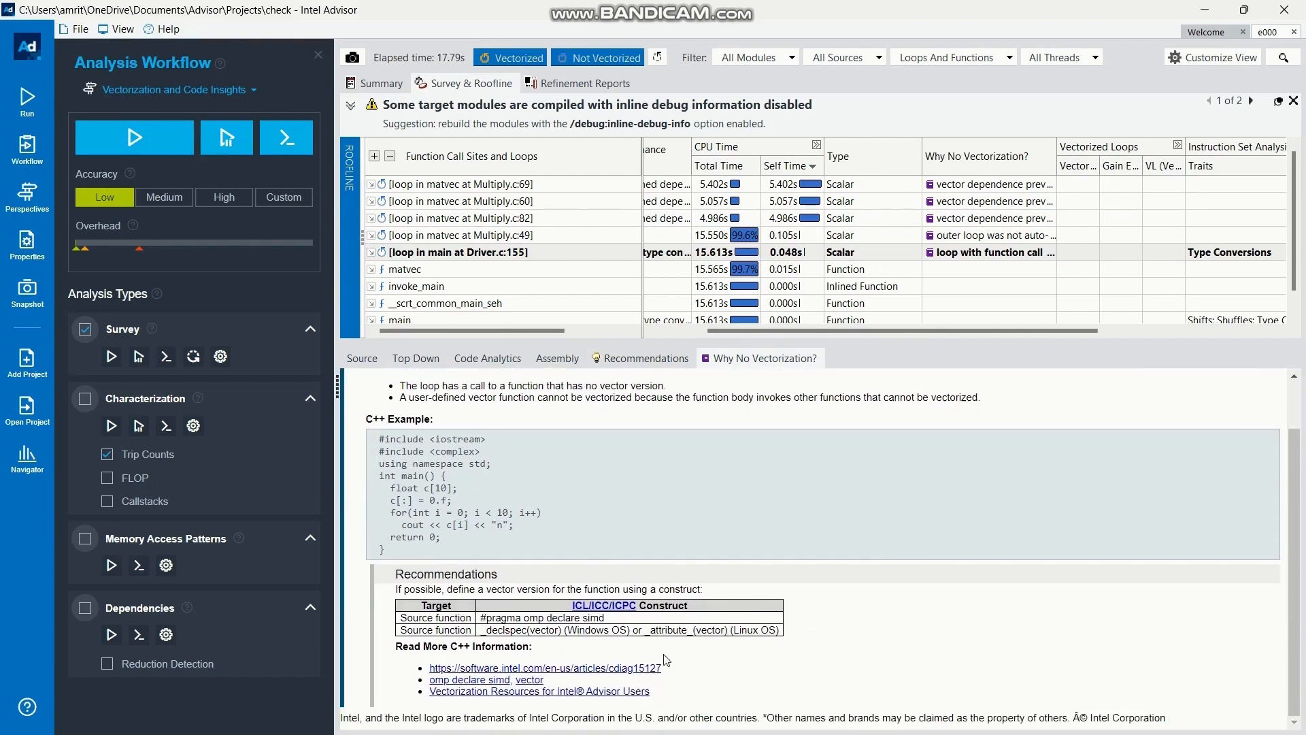
pyautogui.scroll(1, 667, 660)
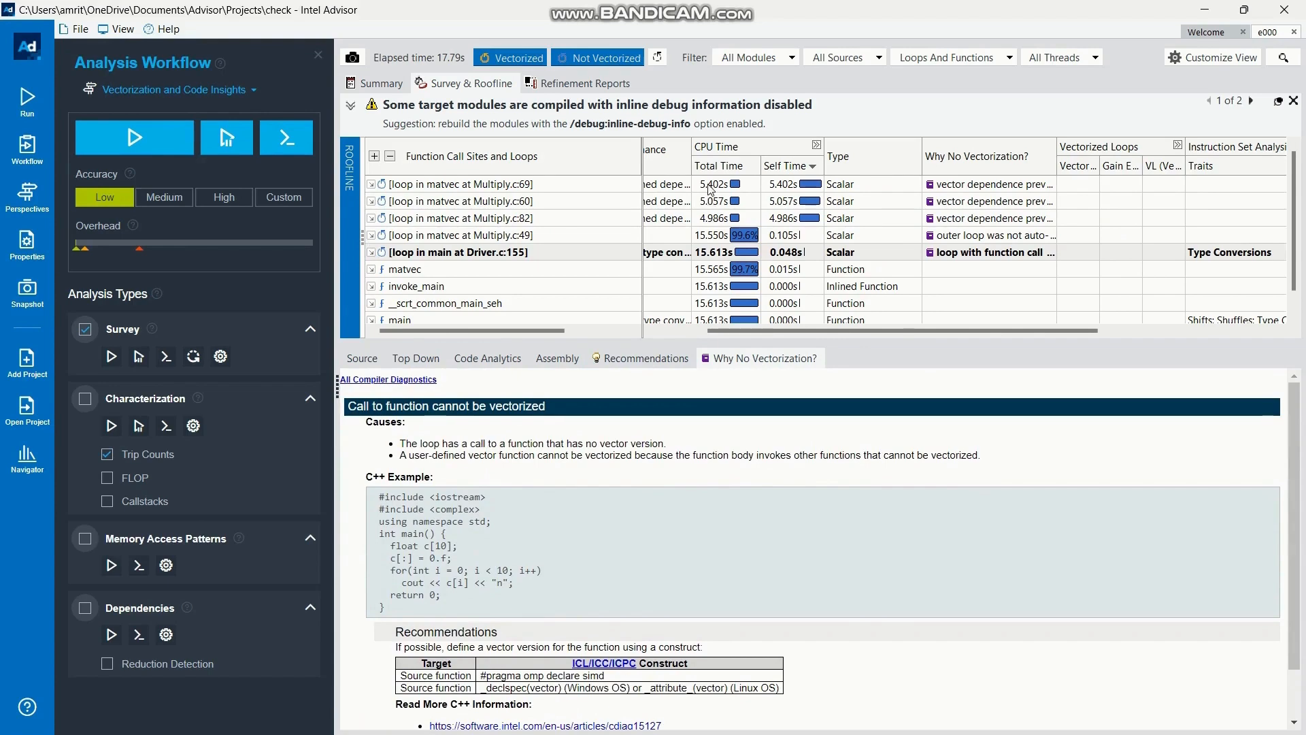
pyautogui.click(710, 185)
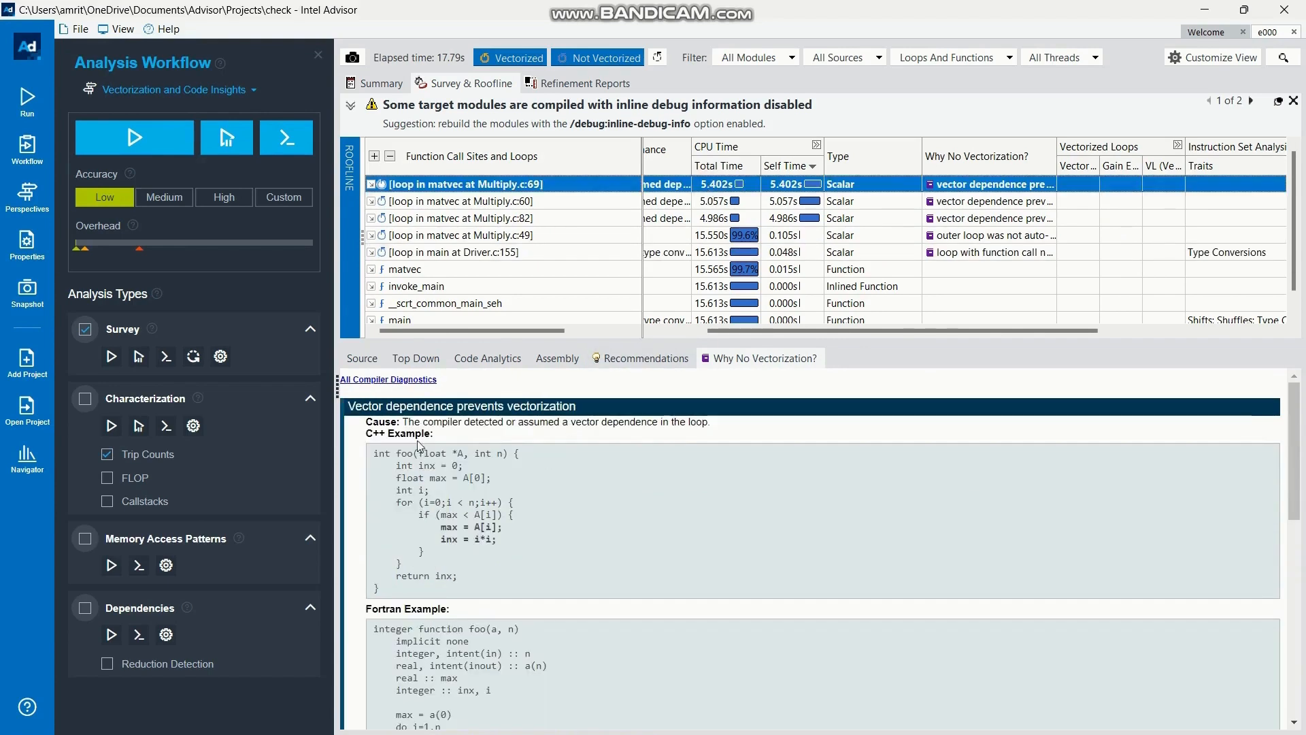
pyautogui.scroll(-6, 592, 448)
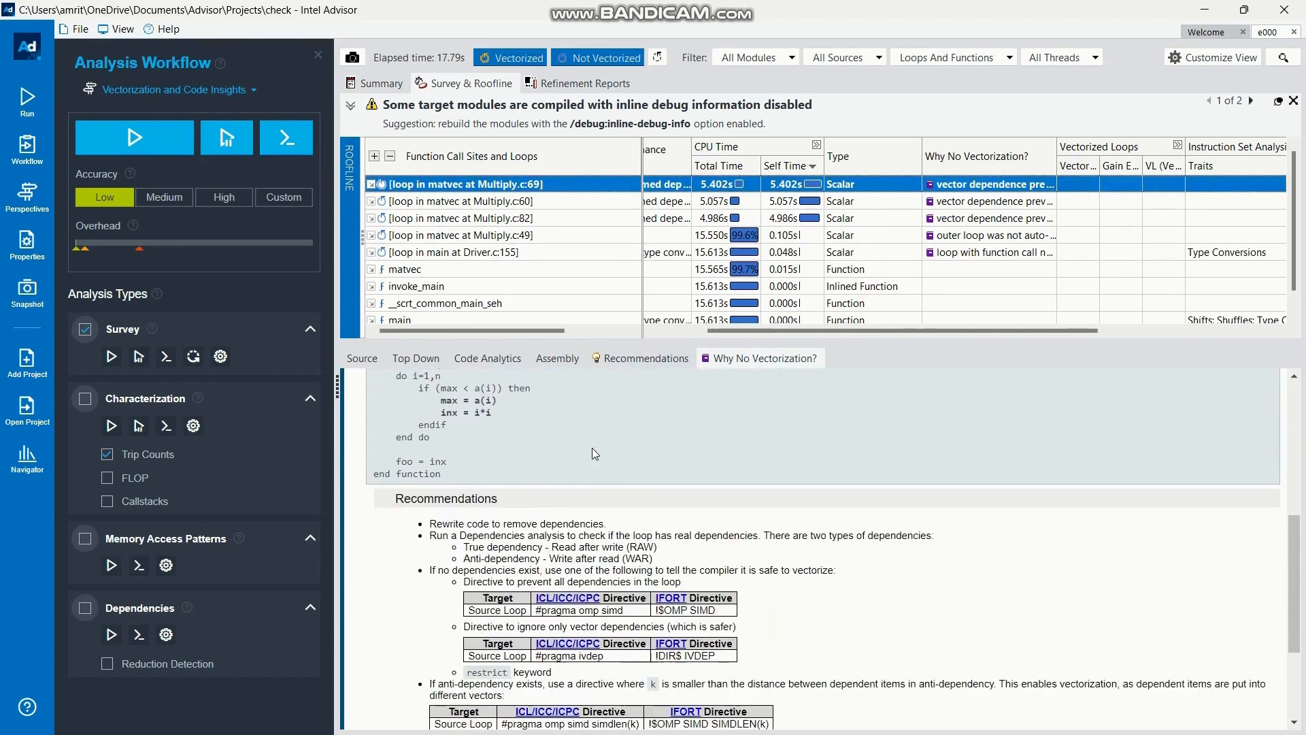
pyautogui.scroll(-2, 592, 448)
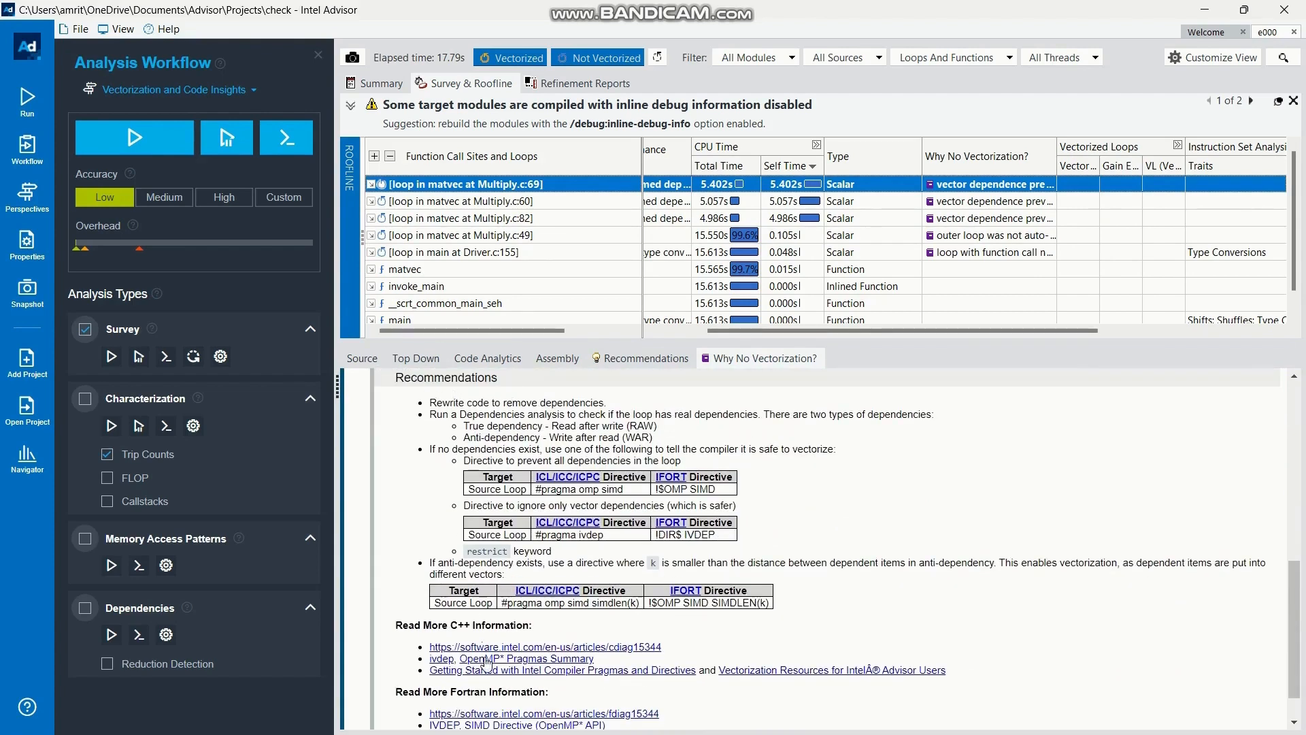
pyautogui.scroll(-1, 486, 663)
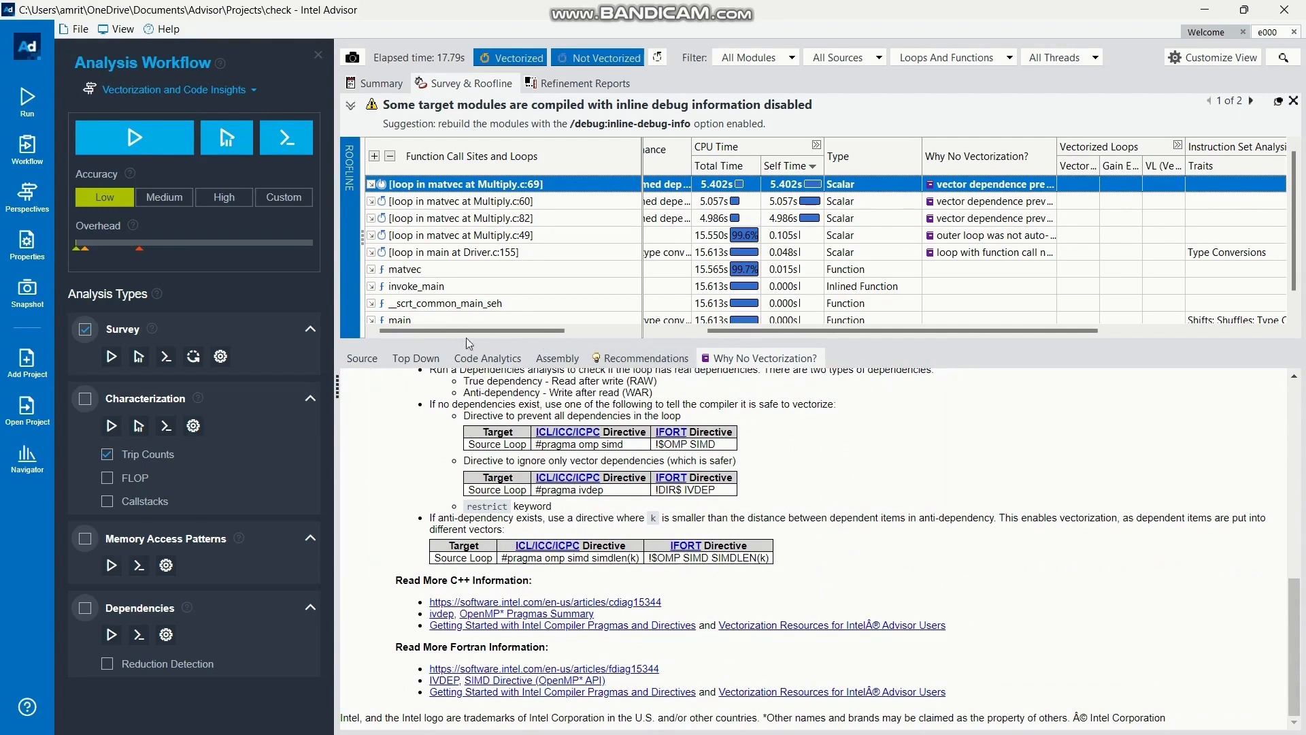
# Examine the top-down call tree for the Multiply.c:69 loop and the assembly of the loops at Multiply.c:69 and Multiply.c:49
pyautogui.click(433, 359)
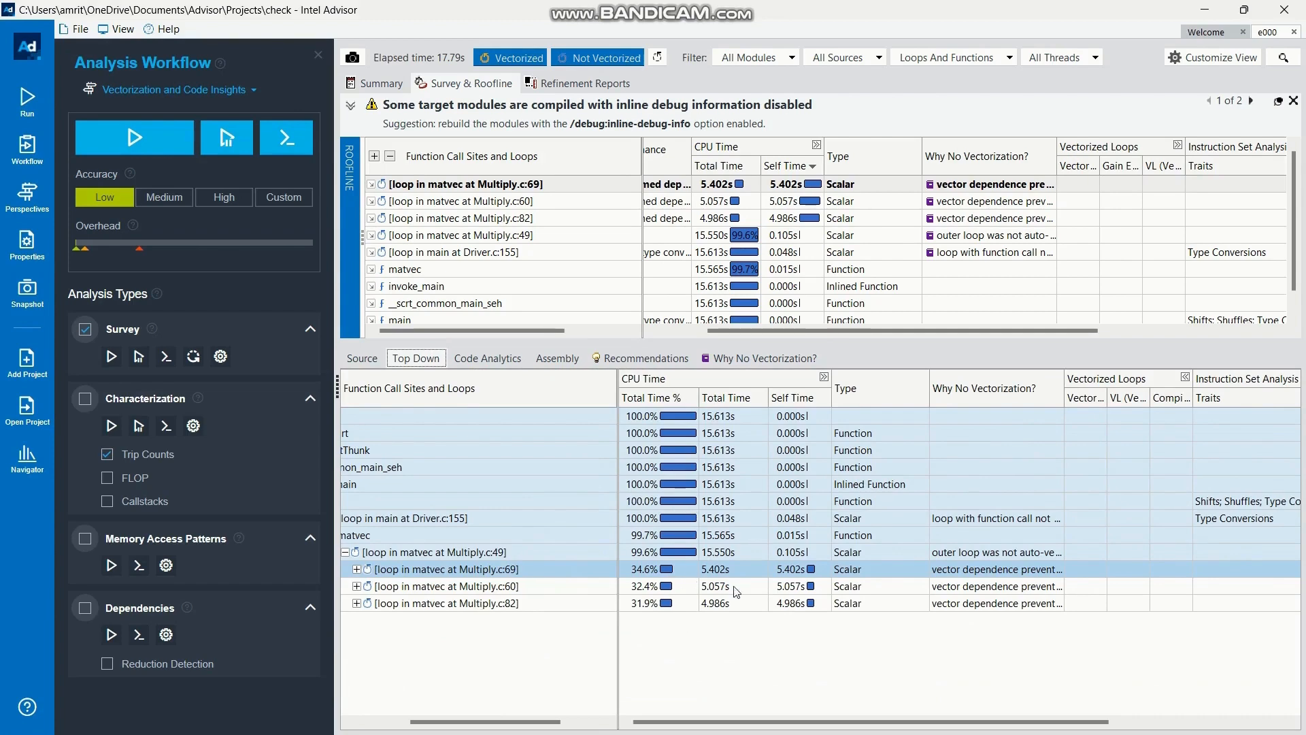
pyautogui.click(548, 364)
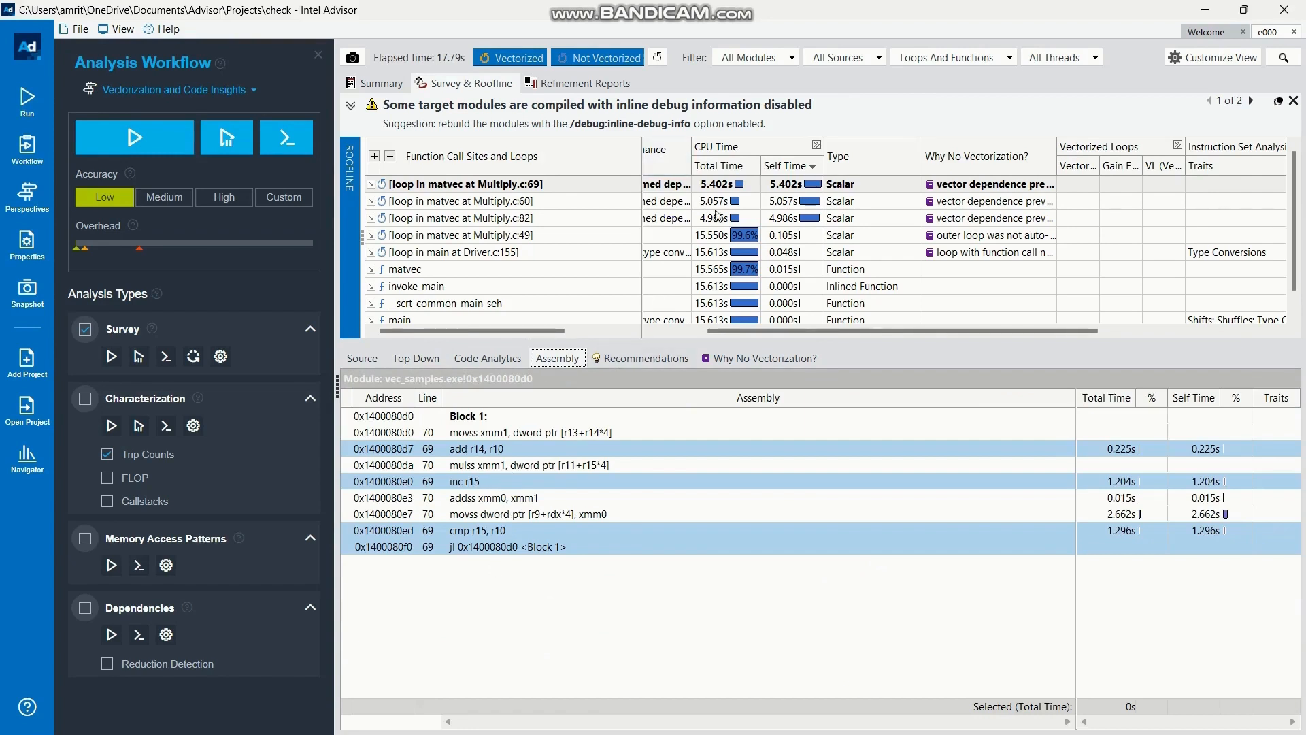
pyautogui.click(732, 235)
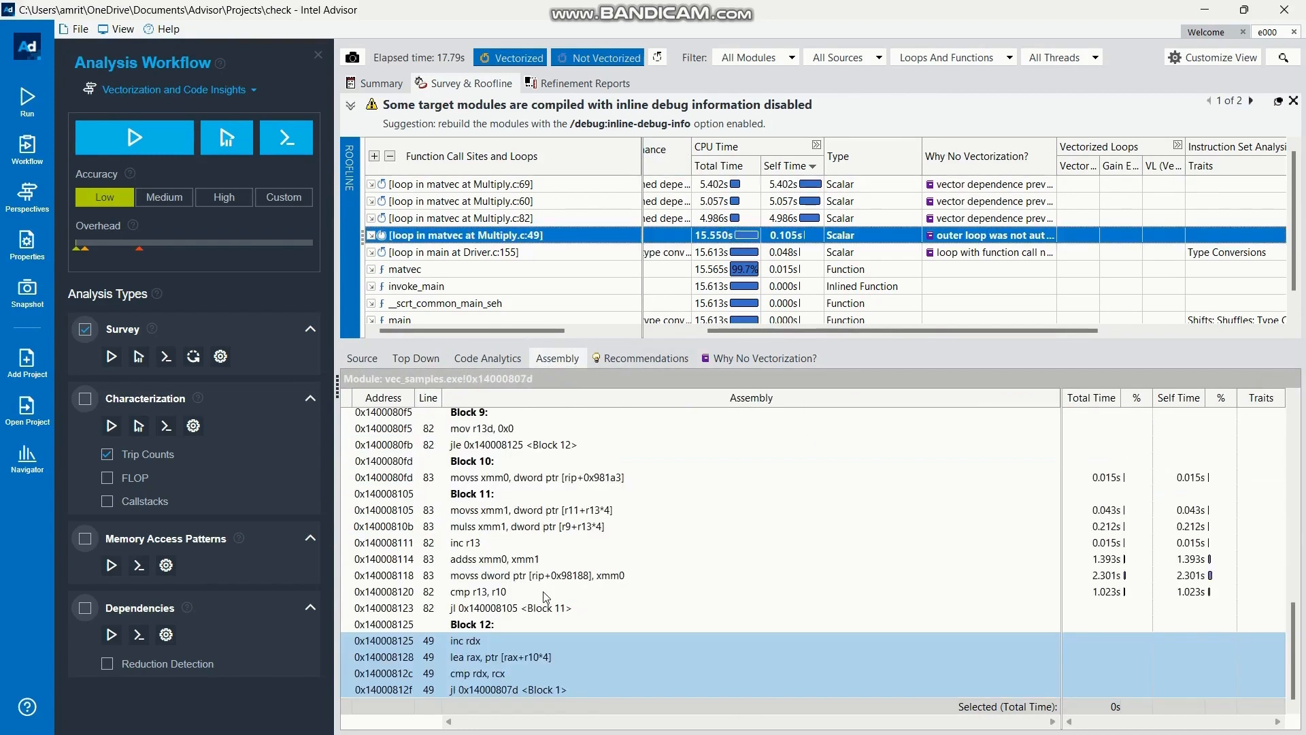
pyautogui.scroll(8, 546, 597)
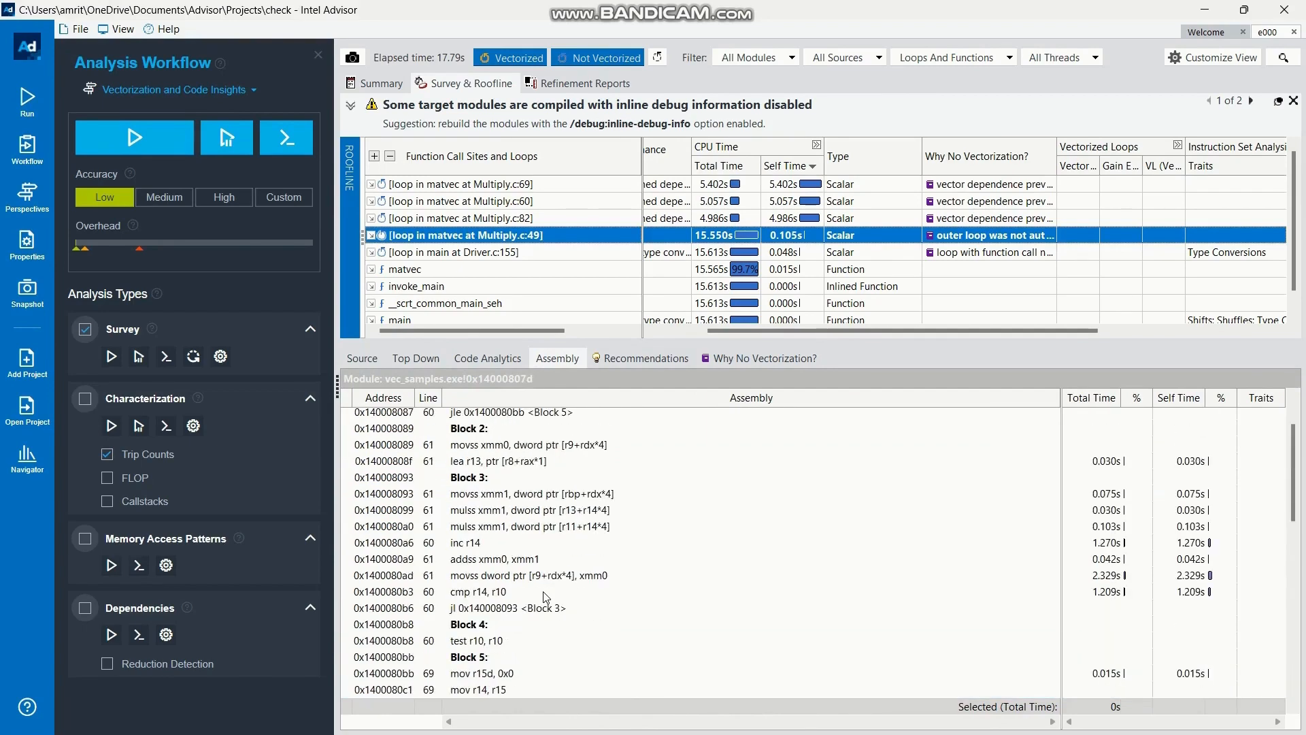
# Start a result snapshot named test1 and enable packing it into an archive
pyautogui.click(37, 303)
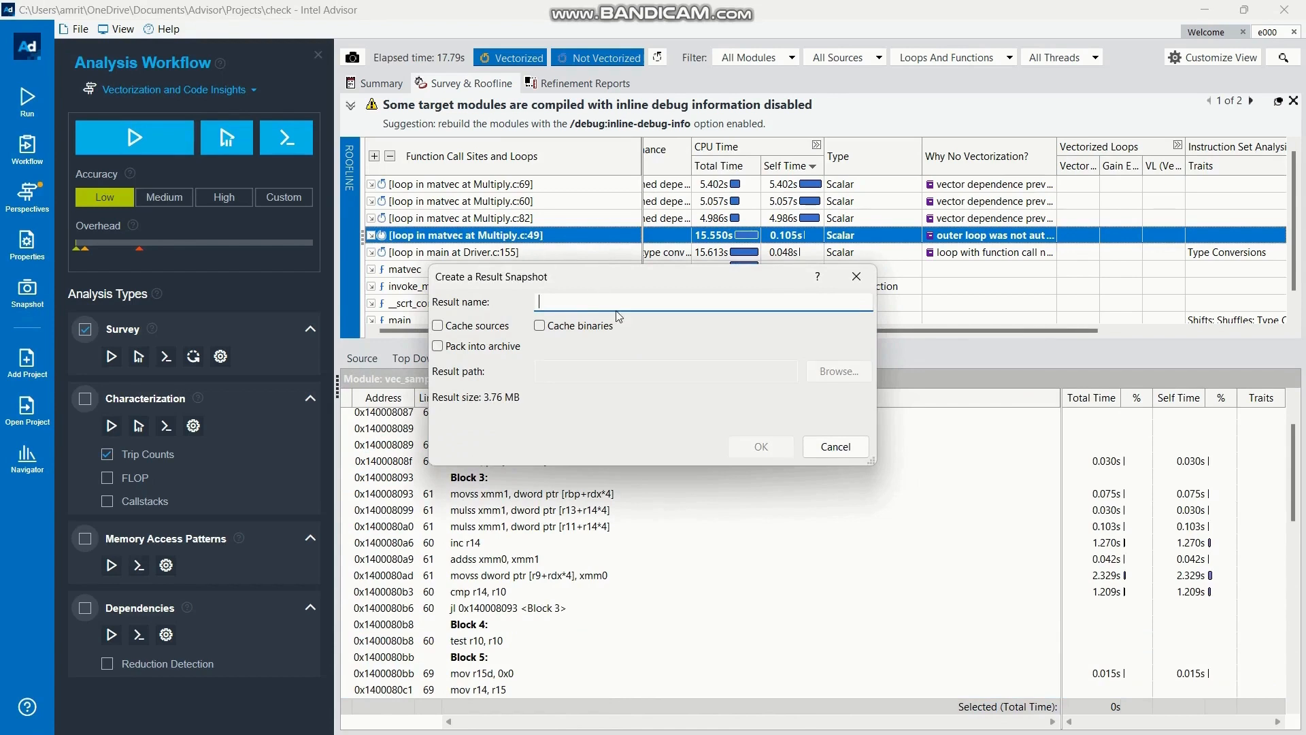
pyautogui.write('test1')
pyautogui.click(467, 347)
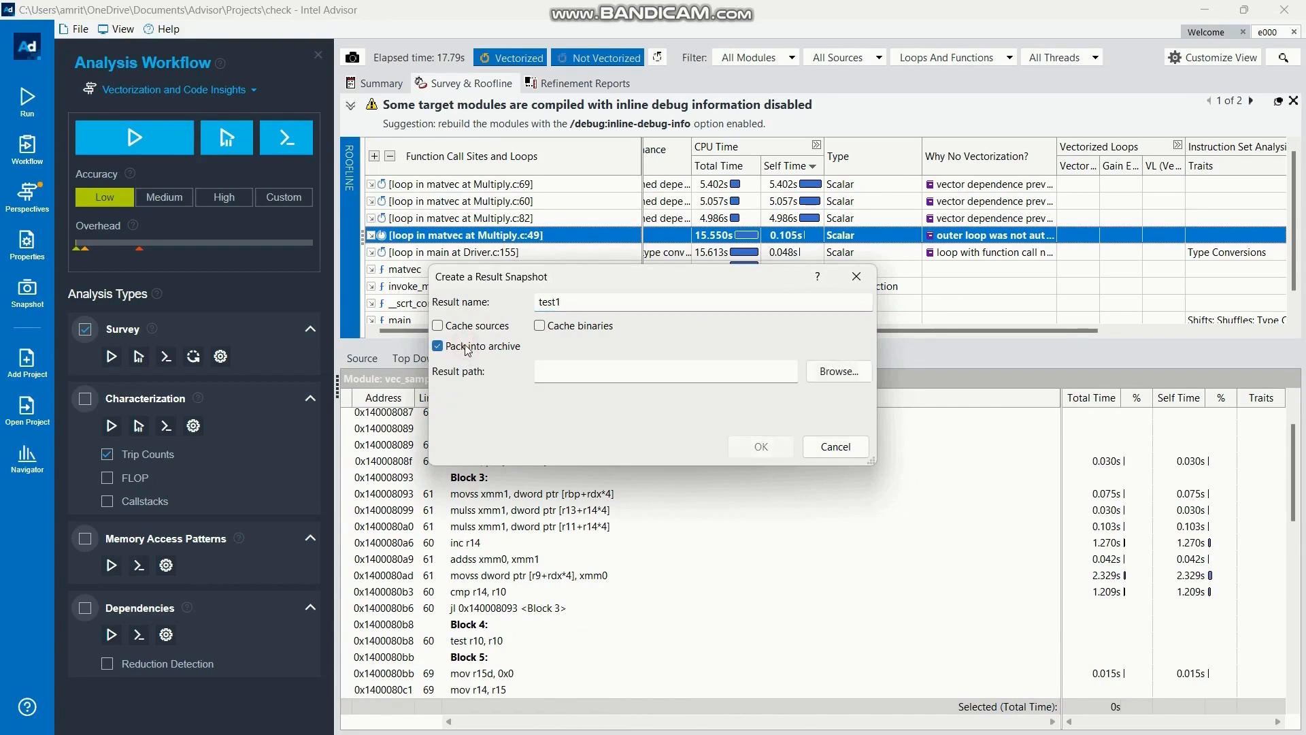
# Create a folder named result inside the inner vec_samples folder and set it as the snapshot's result path
pyautogui.click(839, 371)
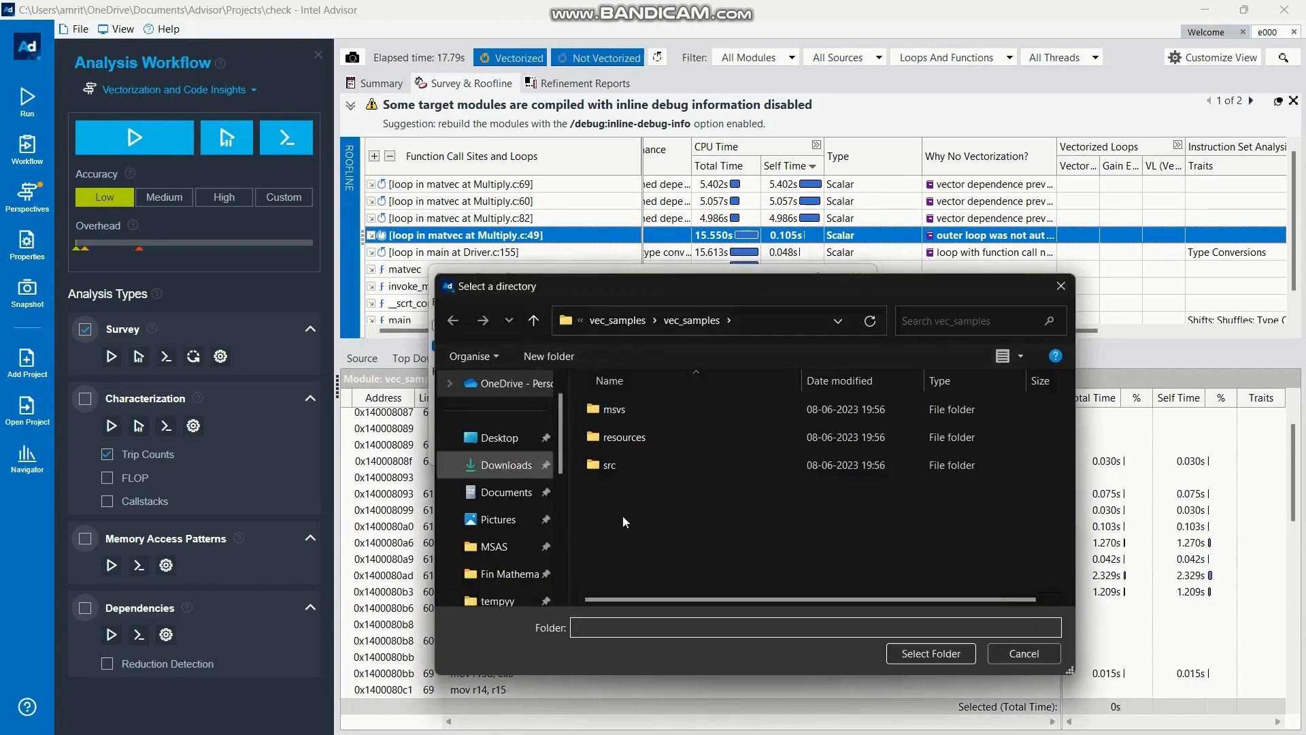
pyautogui.rightClick(693, 524)
pyautogui.moveTo(737, 483)
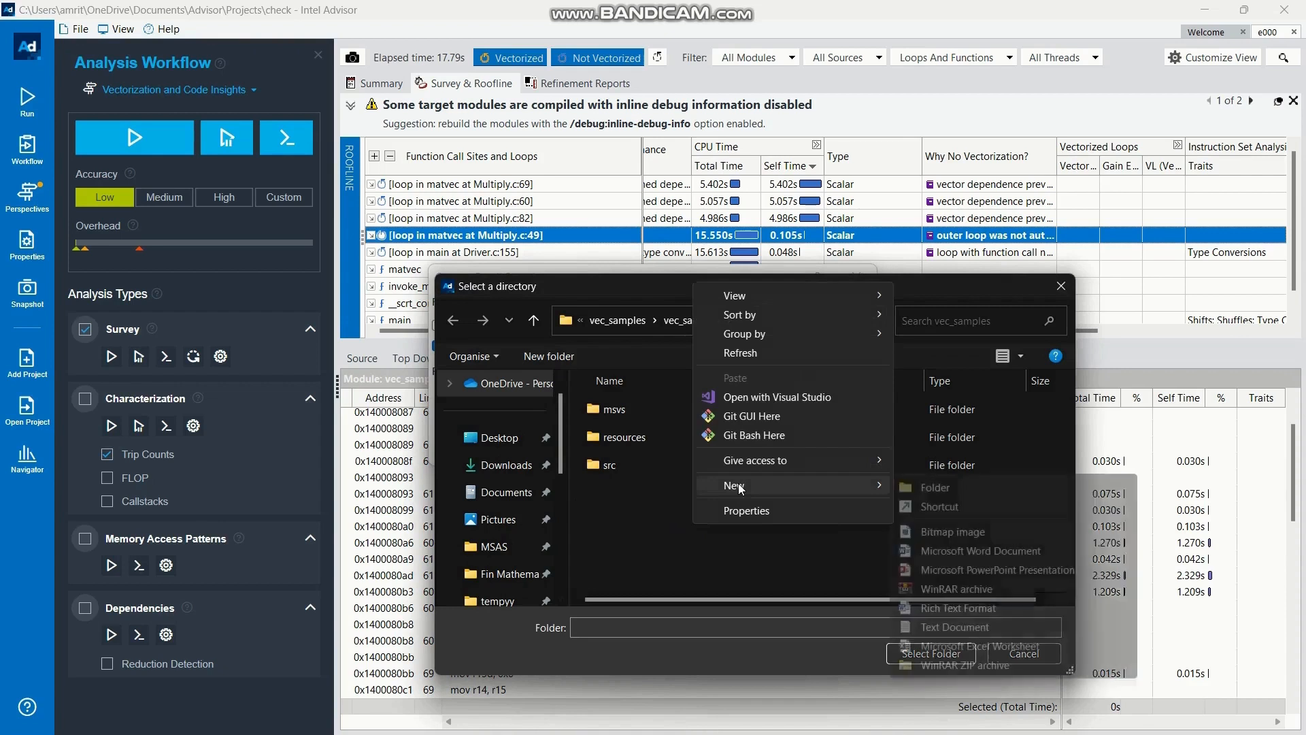
pyautogui.click(925, 486)
pyautogui.write('res')
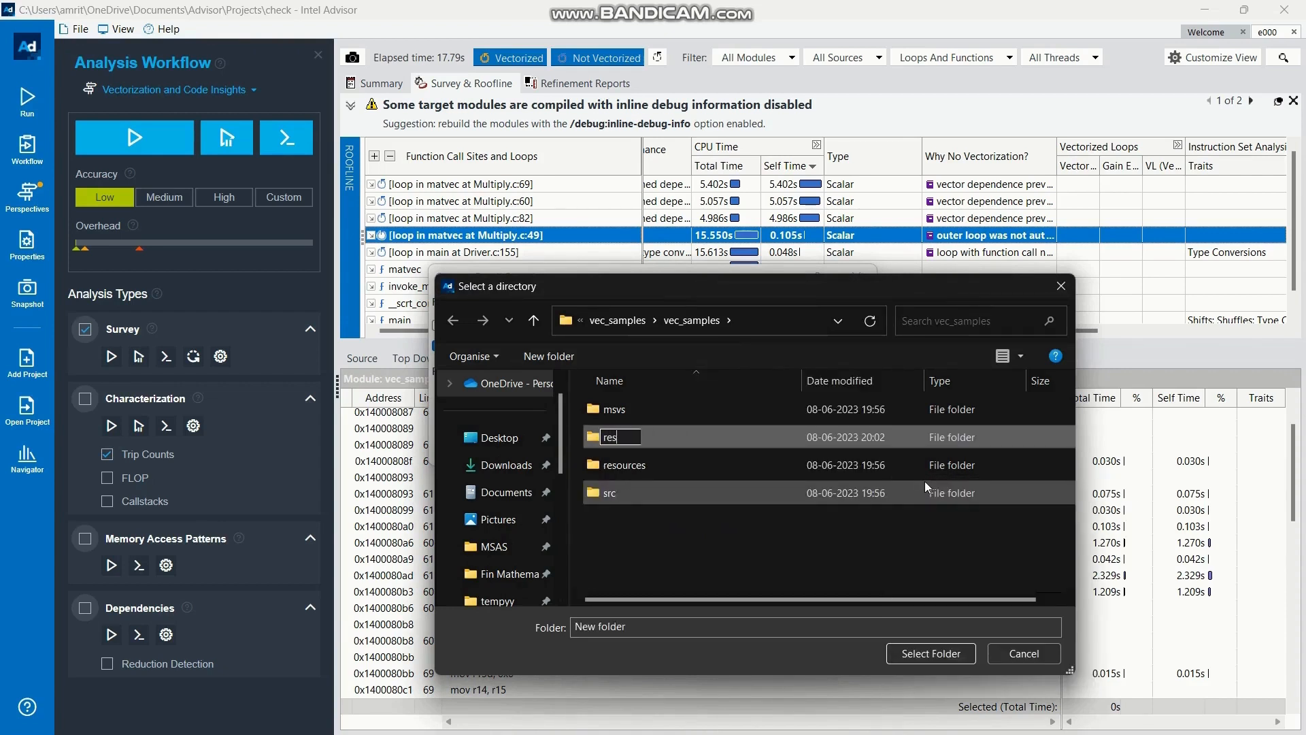
pyautogui.write('ult')
pyautogui.press('Return')
pyautogui.press('Return')
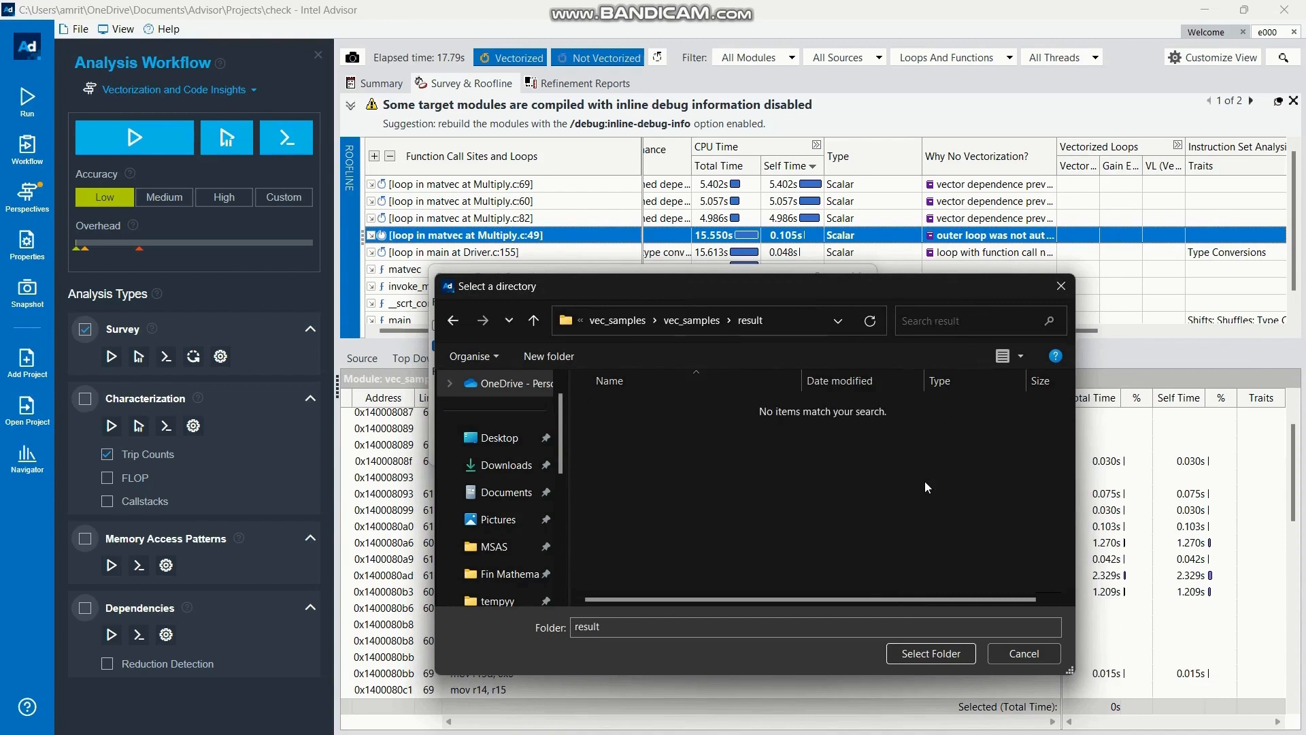
pyautogui.click(918, 651)
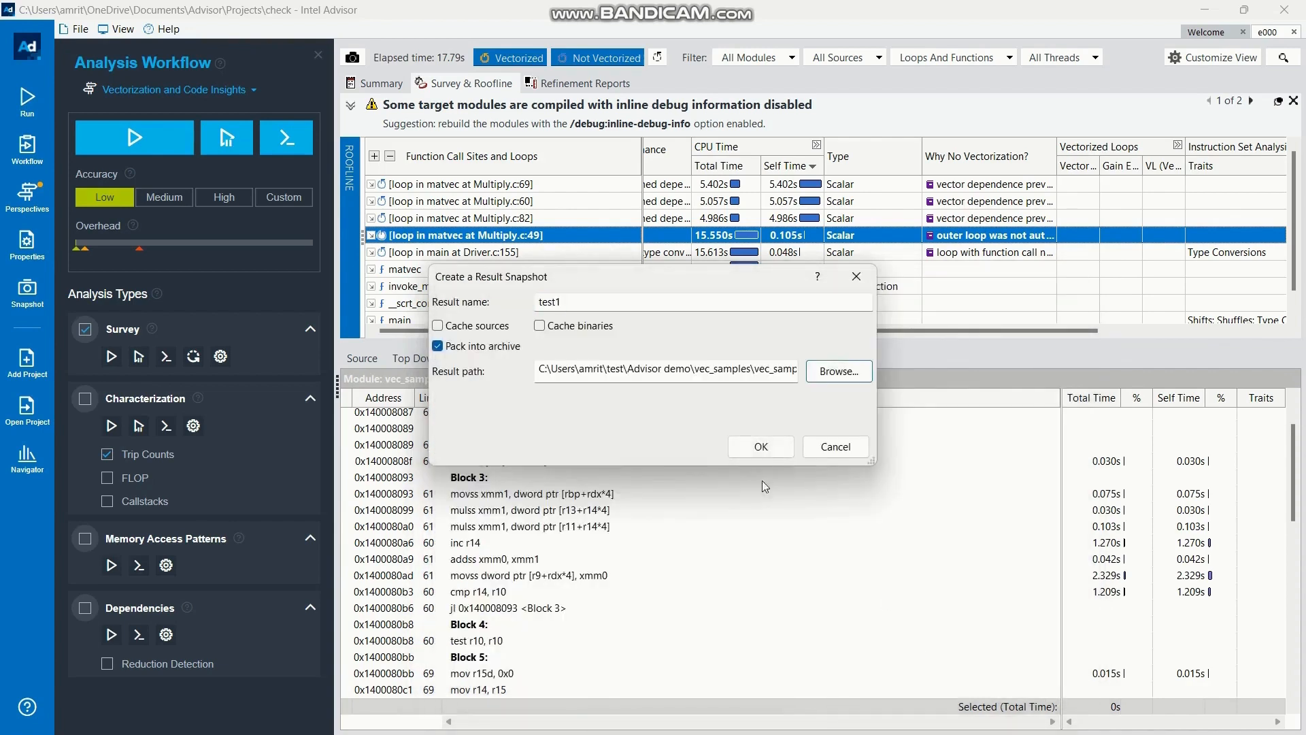
# Create the test1 snapshot with the chosen archive settings and result path
pyautogui.click(747, 446)
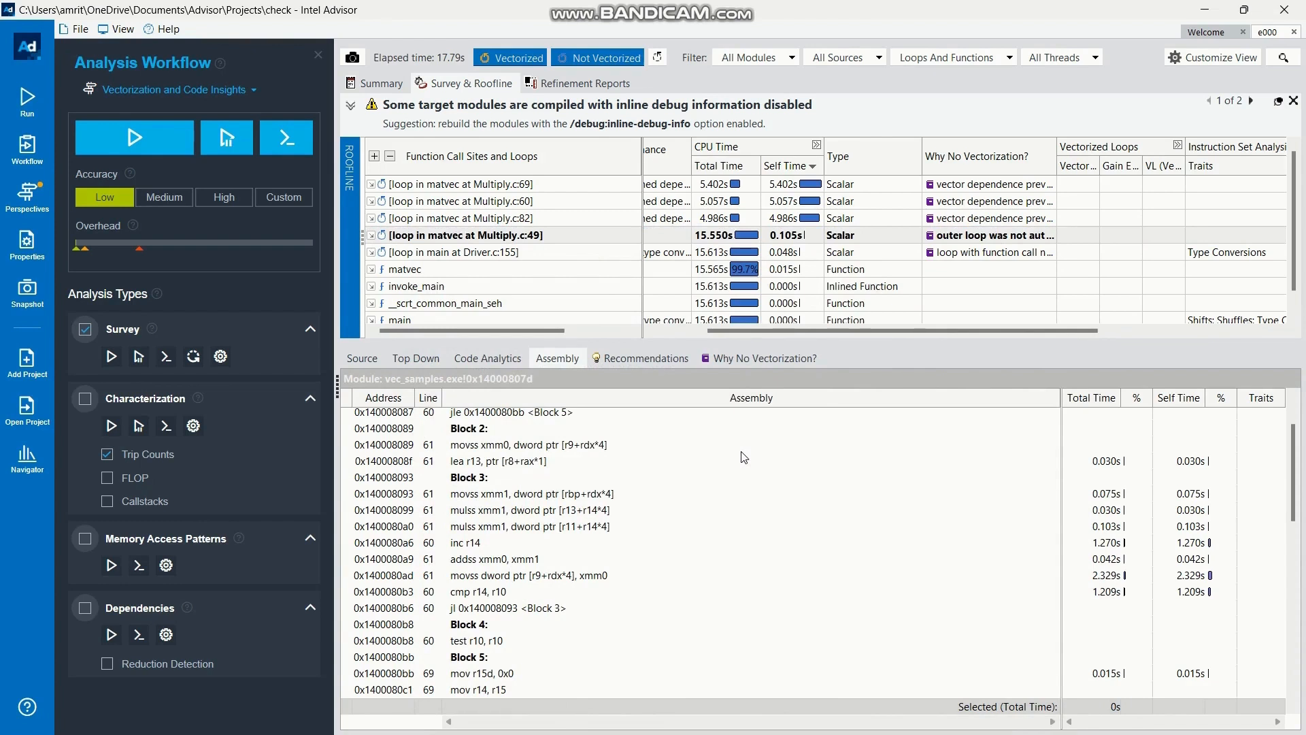
# Switch to the Intel oneAPI command prompt and rebuild vec_samples by running build.bat with the noalias option
pyautogui.hotkey('alt', 'Tab')
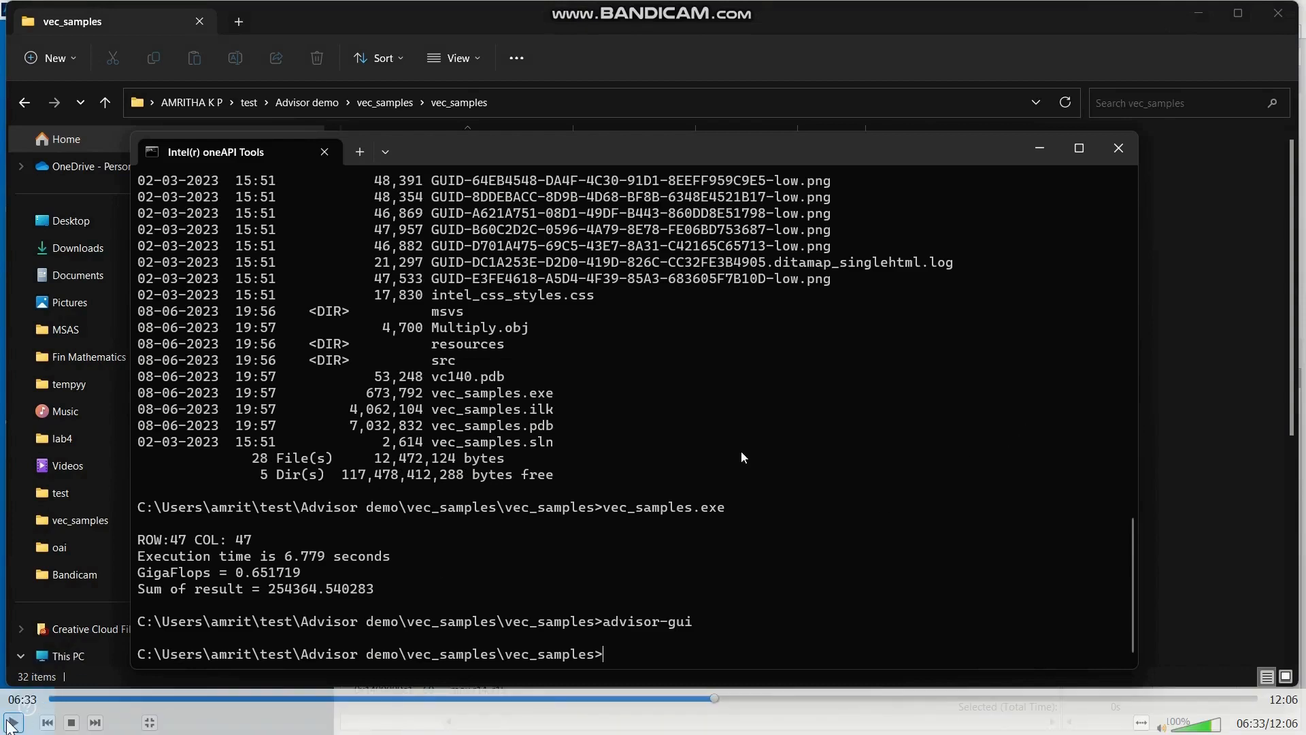
pyautogui.write('bui')
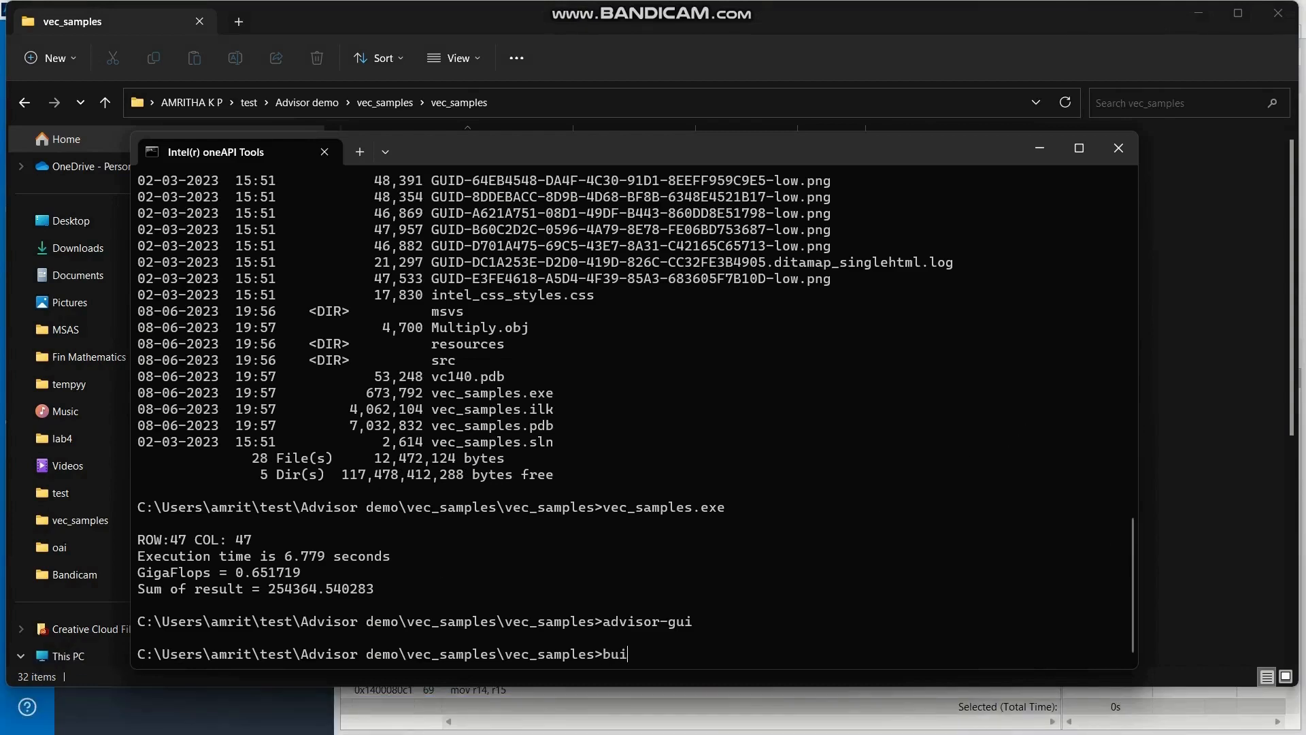
pyautogui.write('ld.bat noalias')
pyautogui.press('Return')
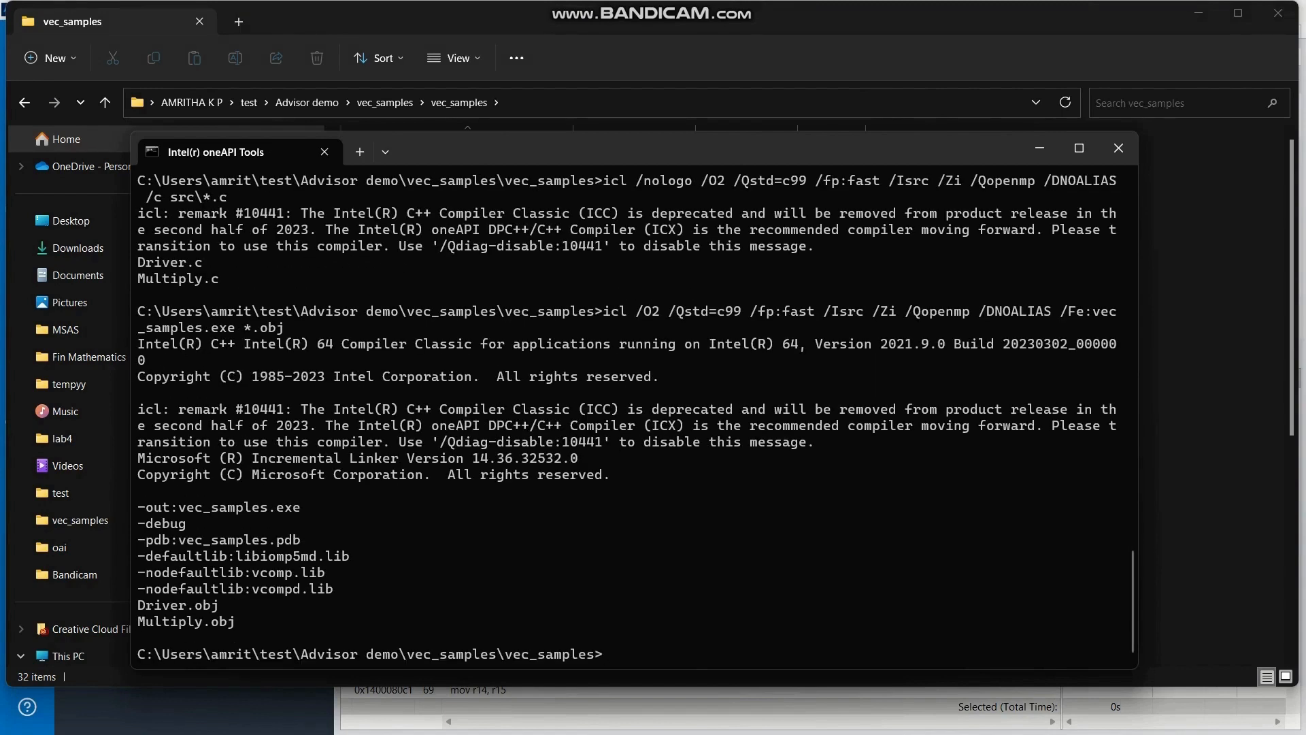
# Return to Intel Advisor and rerun the Survey analysis at Low accuracy on the rebuilt program
pyautogui.hotkey('alt', 'Tab')
pyautogui.hotkey('alt', 'Tab')
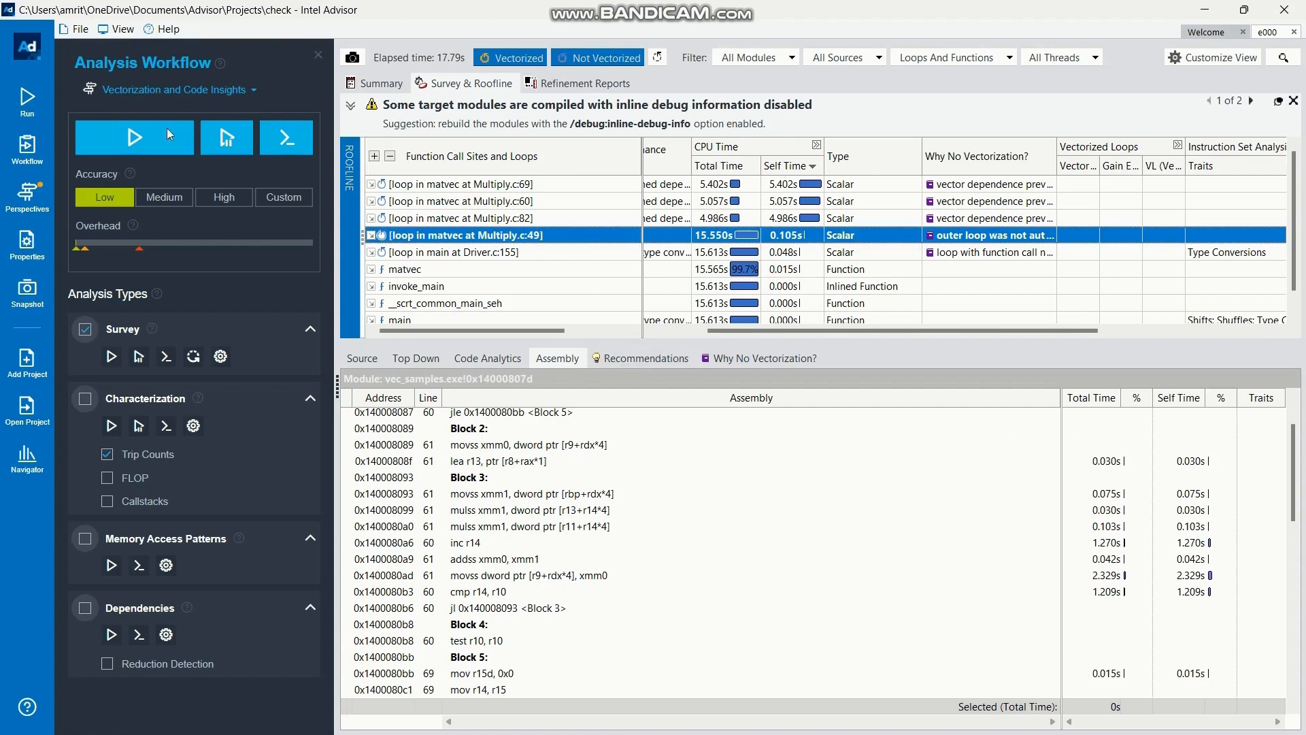
pyautogui.click(154, 139)
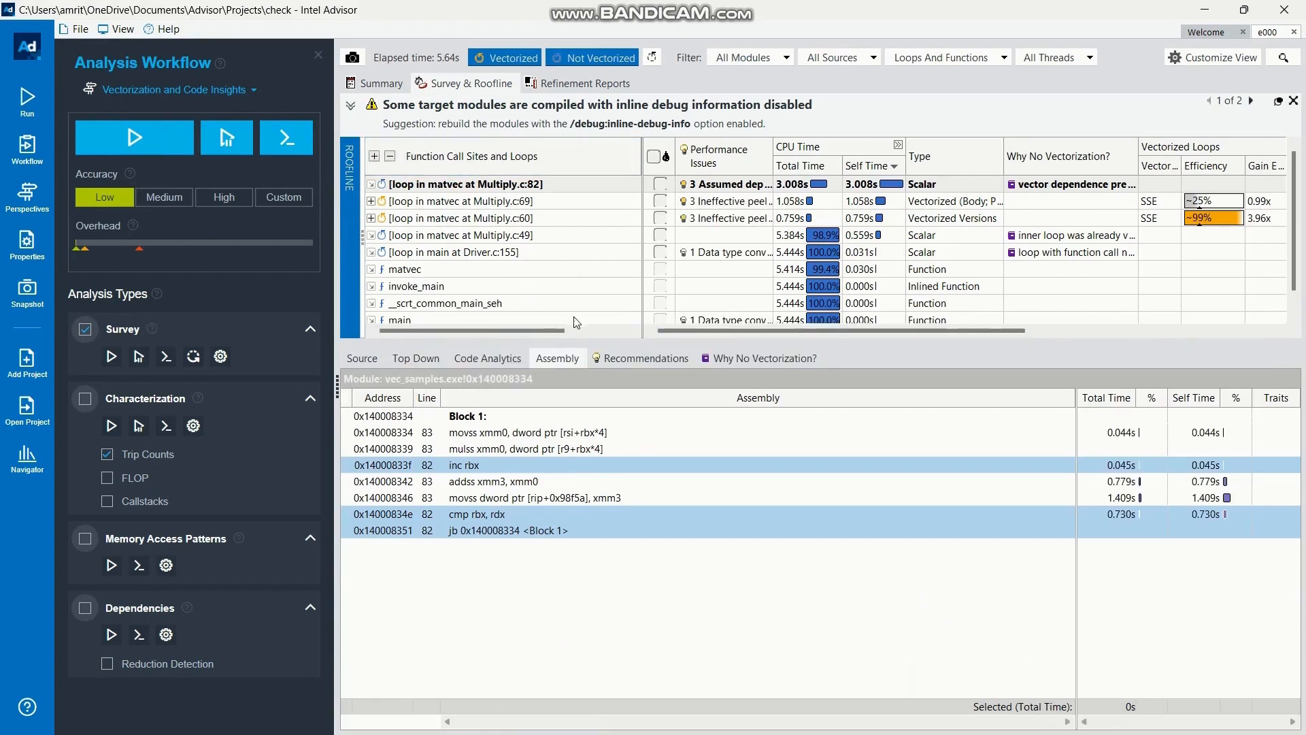
# Show the code analytics for the Multiply.c:82 loop and mark all loops in the survey list
pyautogui.click(502, 359)
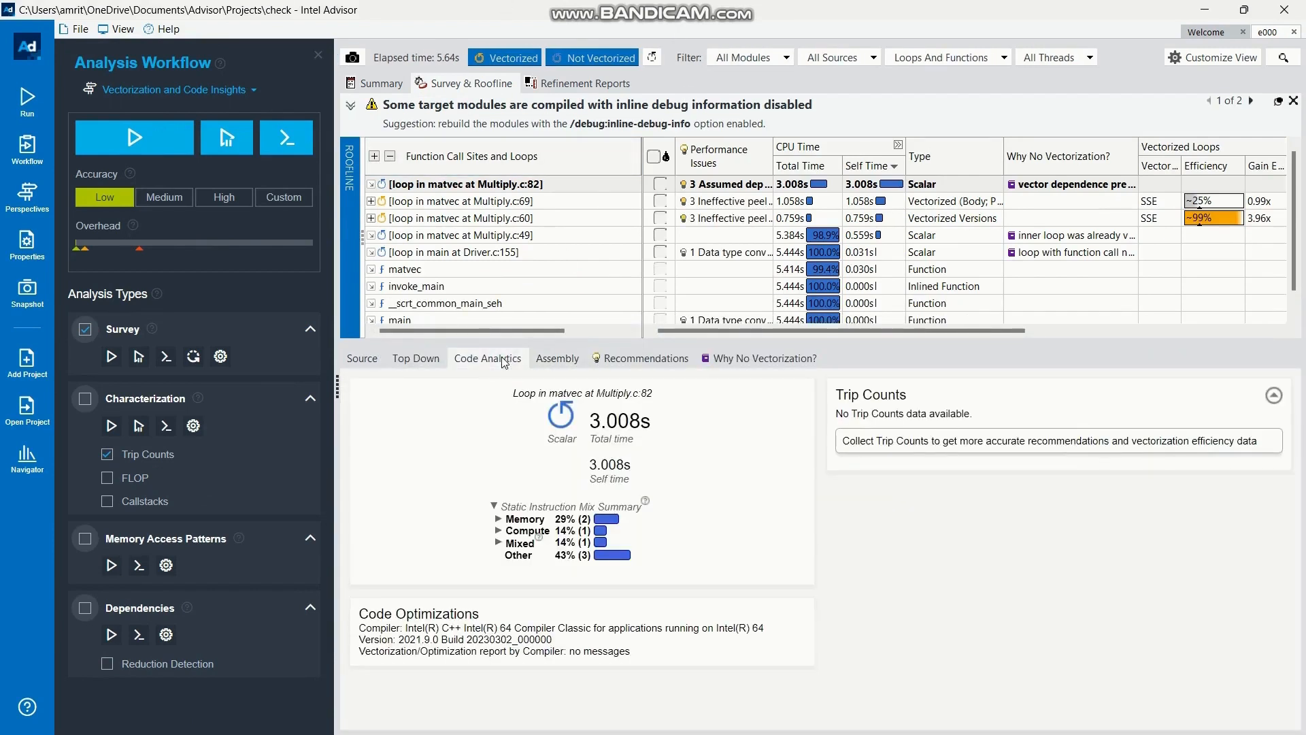
pyautogui.click(653, 156)
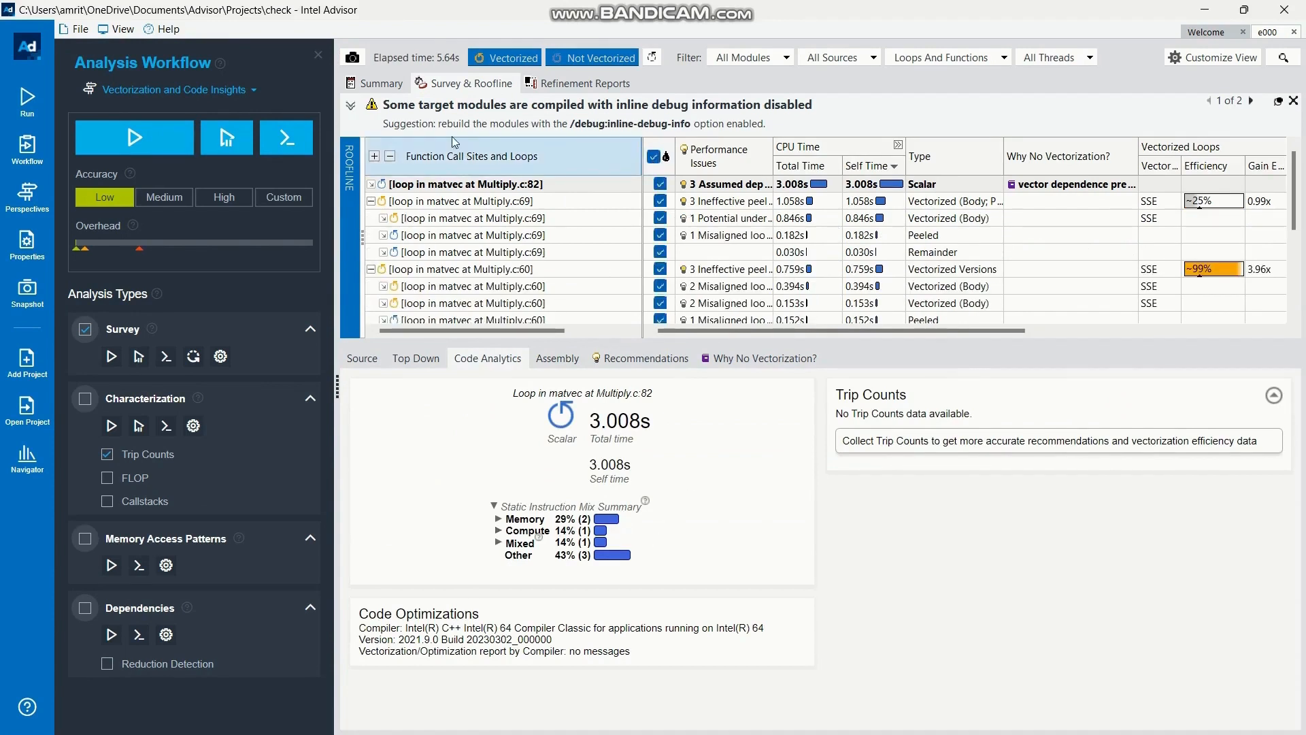
# Review the result summary, including the program metrics, vectorization gain, top time-consuming loops and recommendations
pyautogui.click(388, 83)
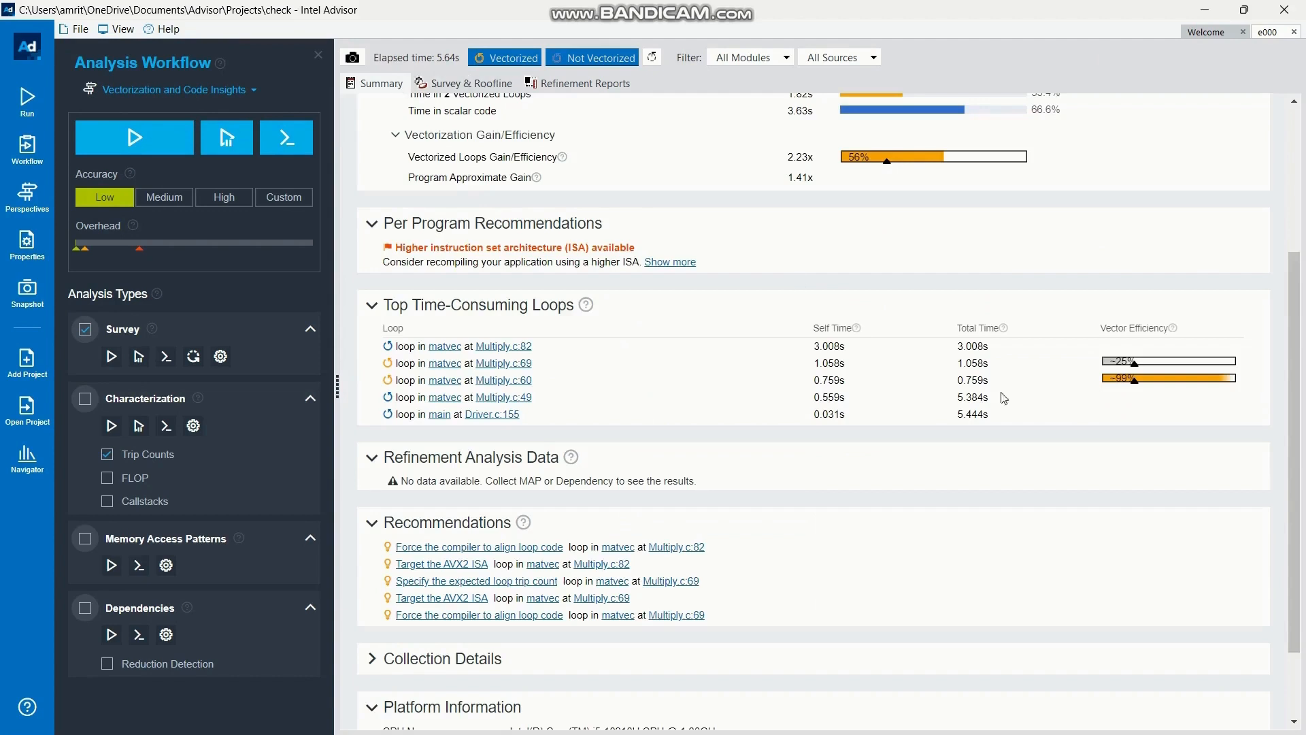
pyautogui.scroll(3, 1152, 477)
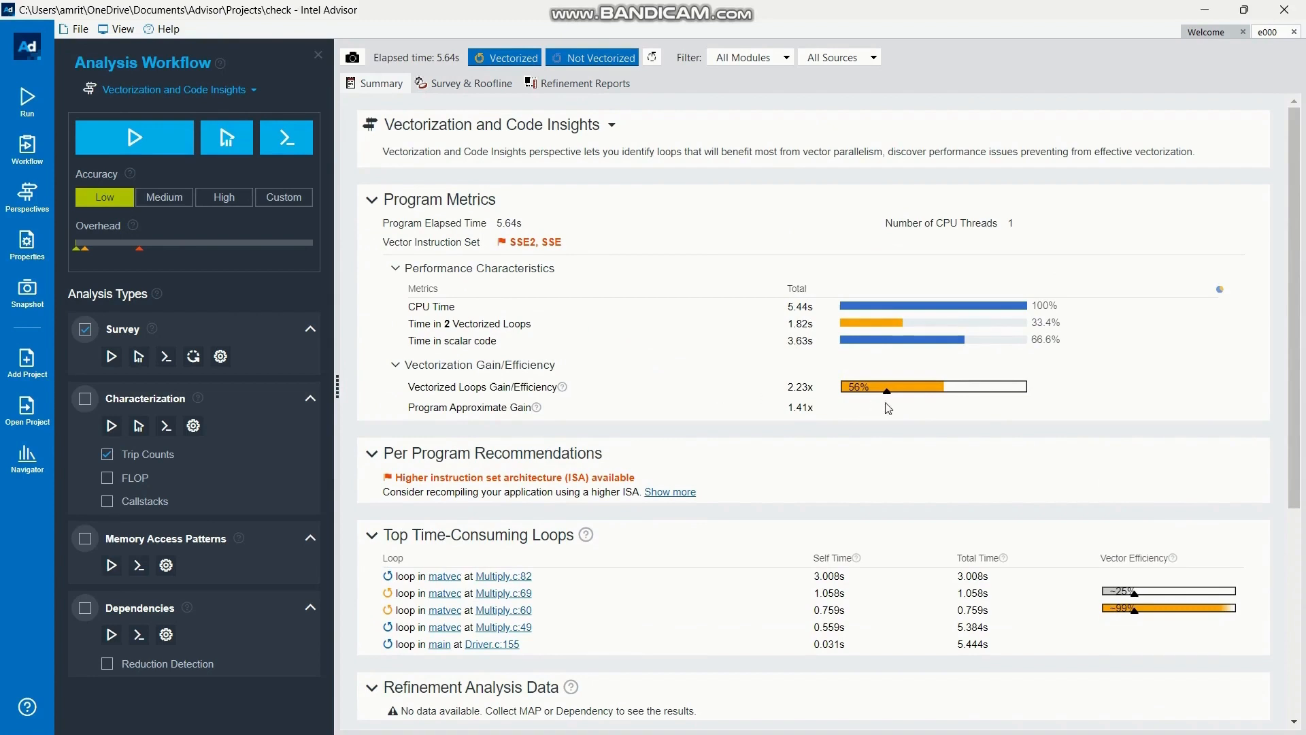
pyautogui.moveTo(932, 401)
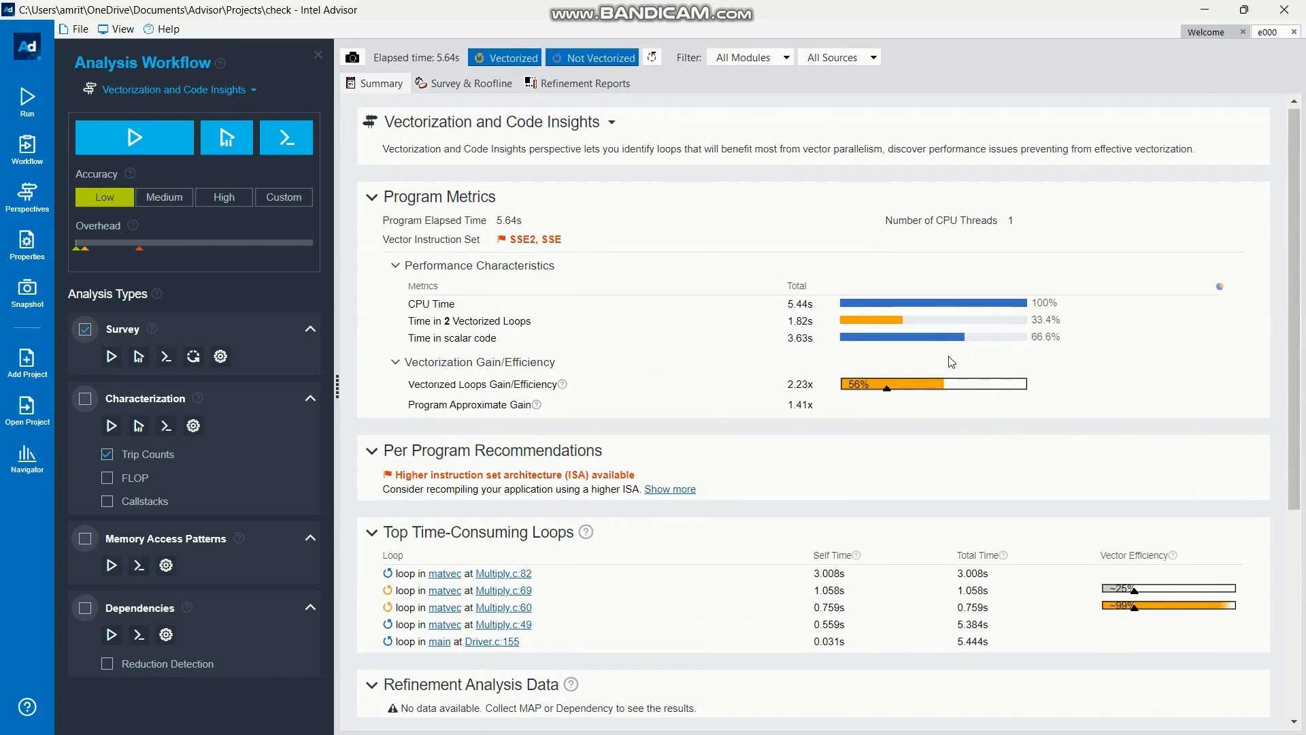
pyautogui.scroll(-3, 952, 362)
pyautogui.scroll(-2, 951, 361)
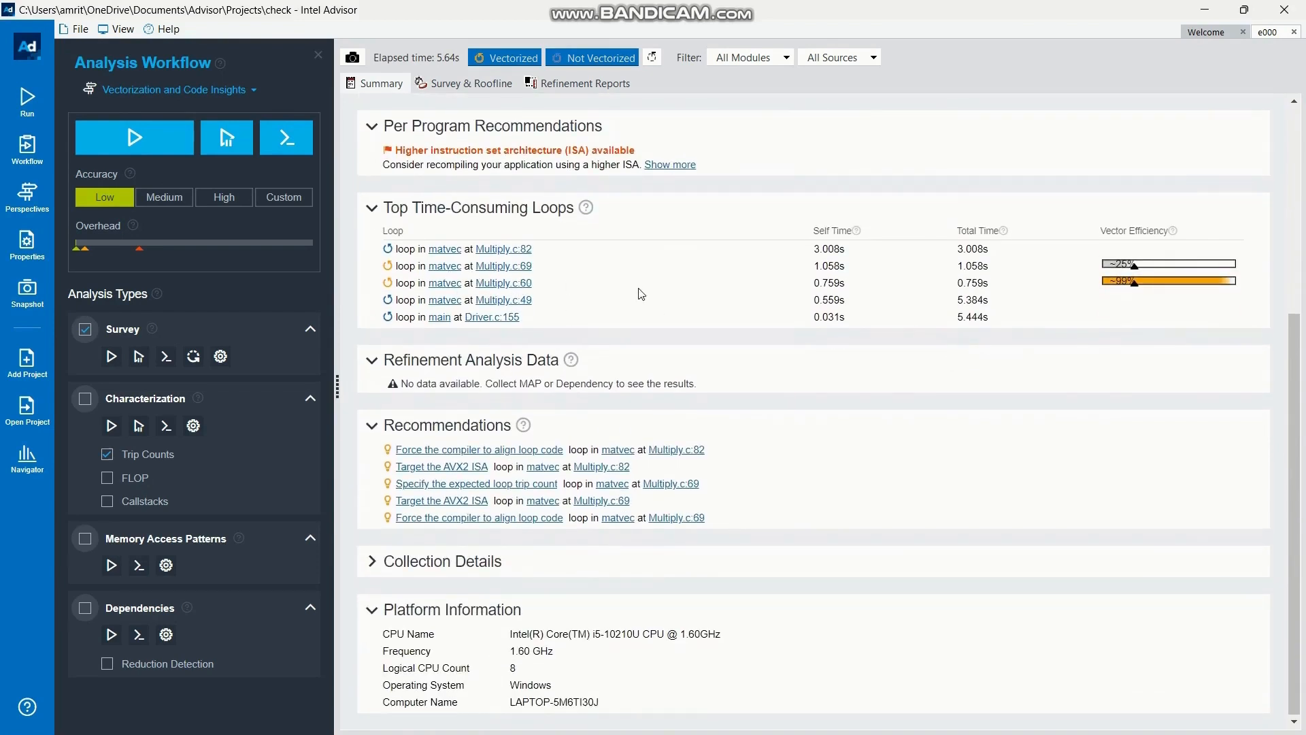
pyautogui.scroll(5, 652, 526)
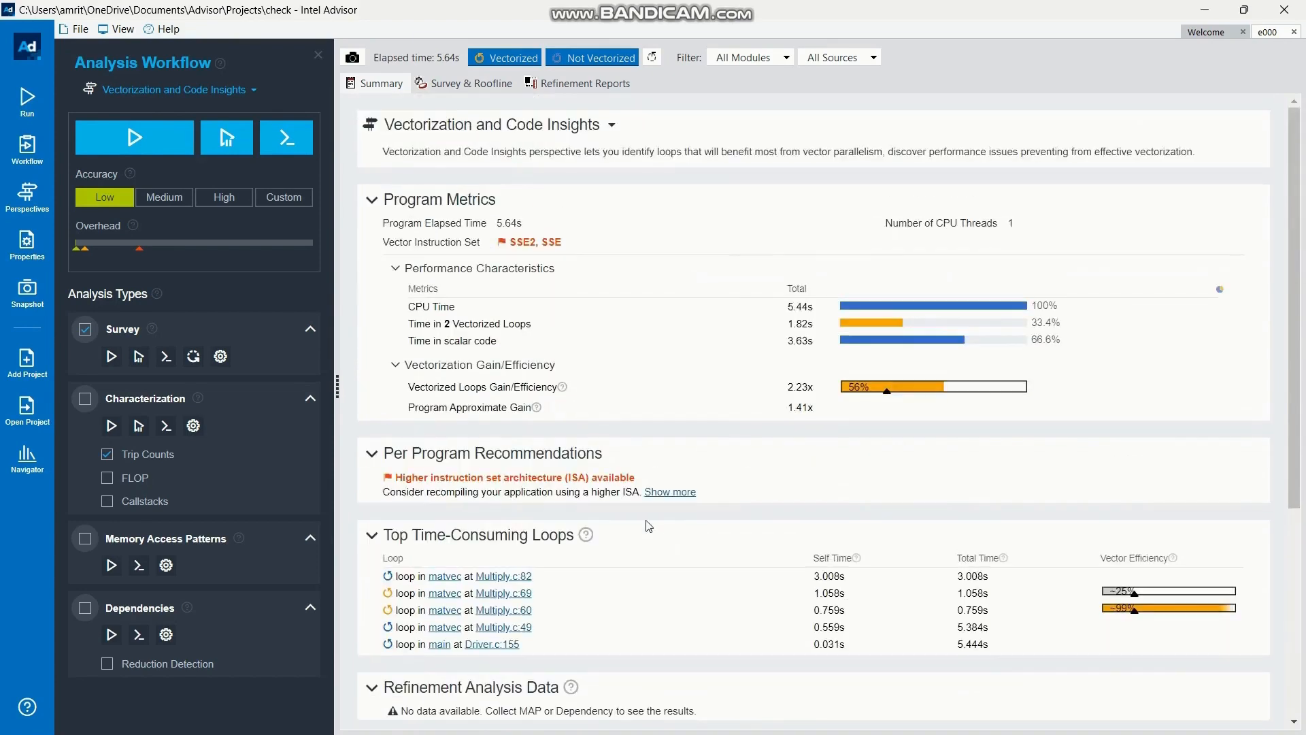
# Read the vectorization diagnostics for the Multiply.c:82 loop, the recommendations for Multiply.c:69 and the efficiency details of Multiply.c:60
pyautogui.click(480, 83)
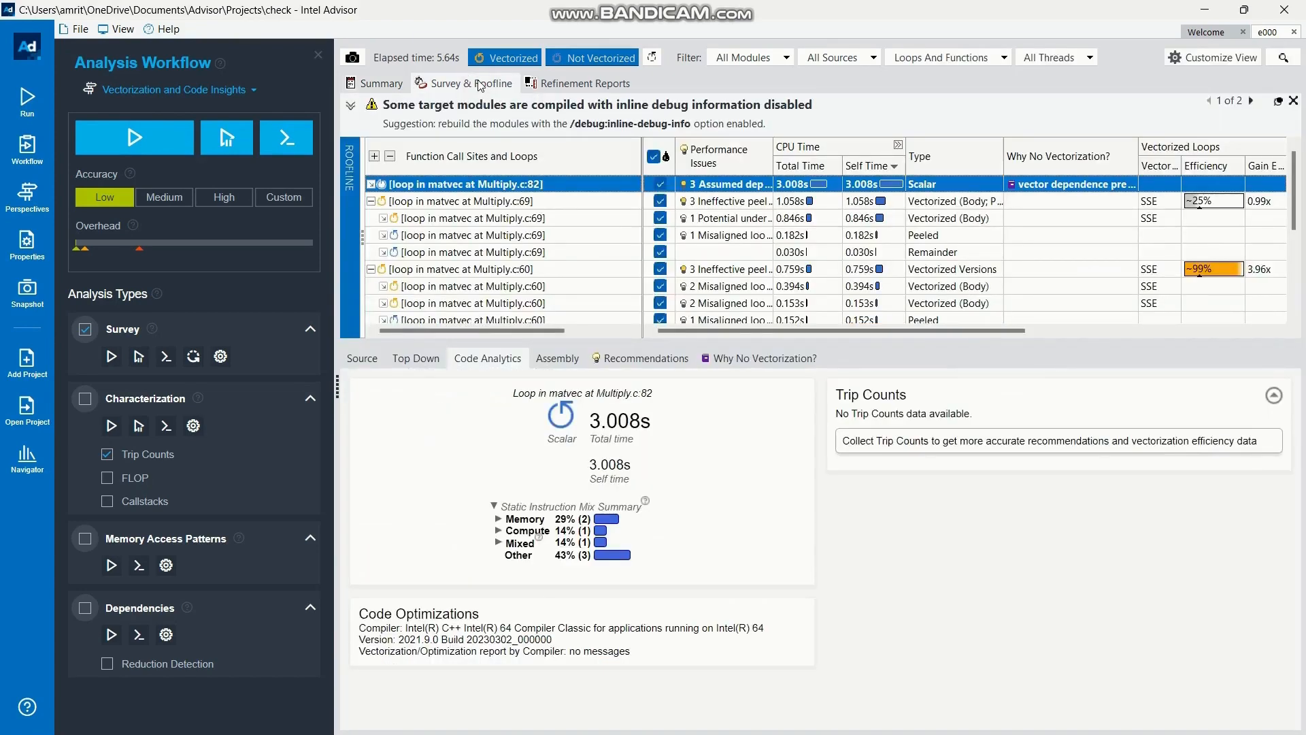
pyautogui.click(759, 355)
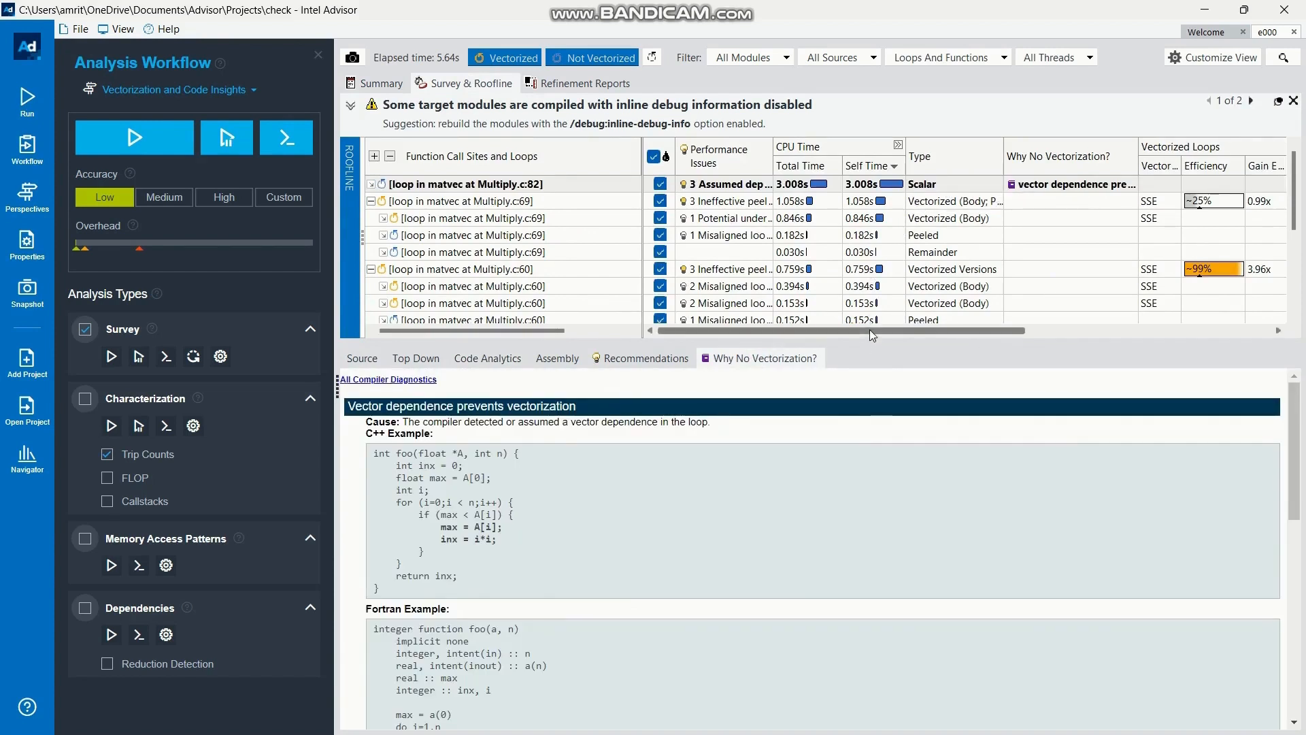
pyautogui.click(732, 204)
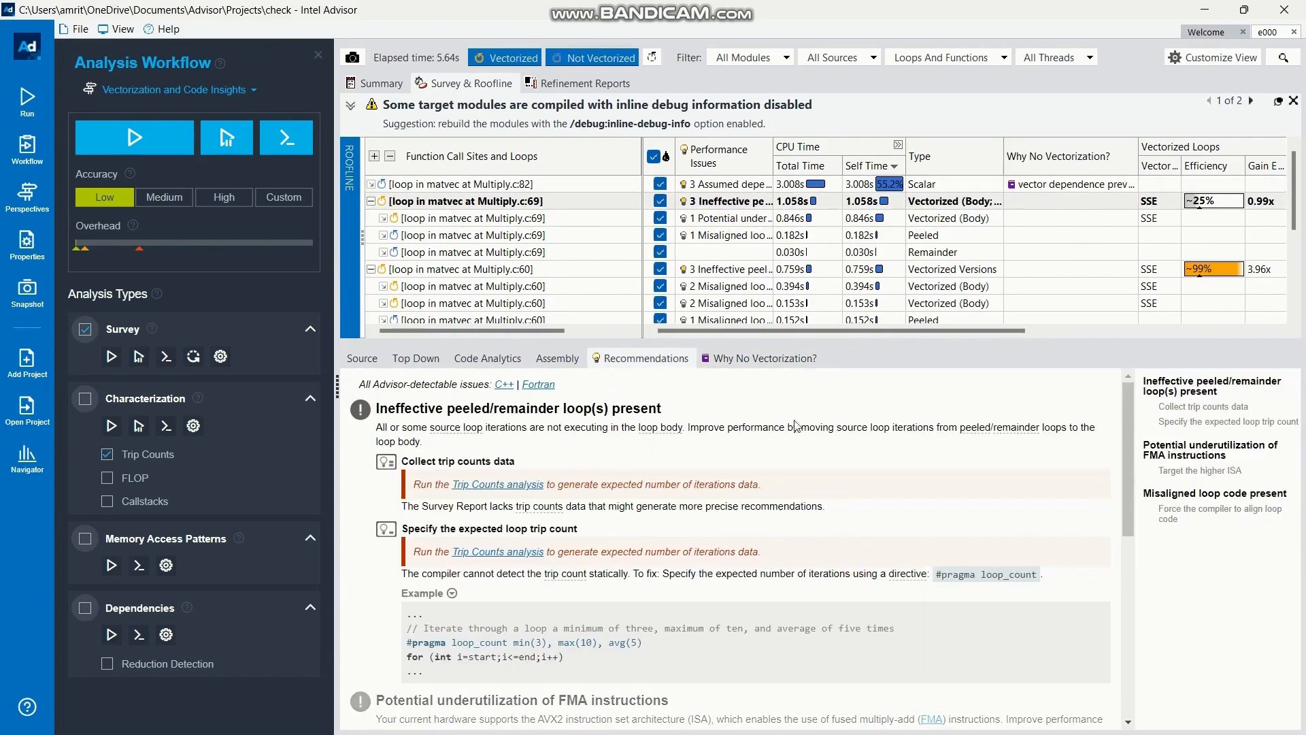
pyautogui.click(1203, 272)
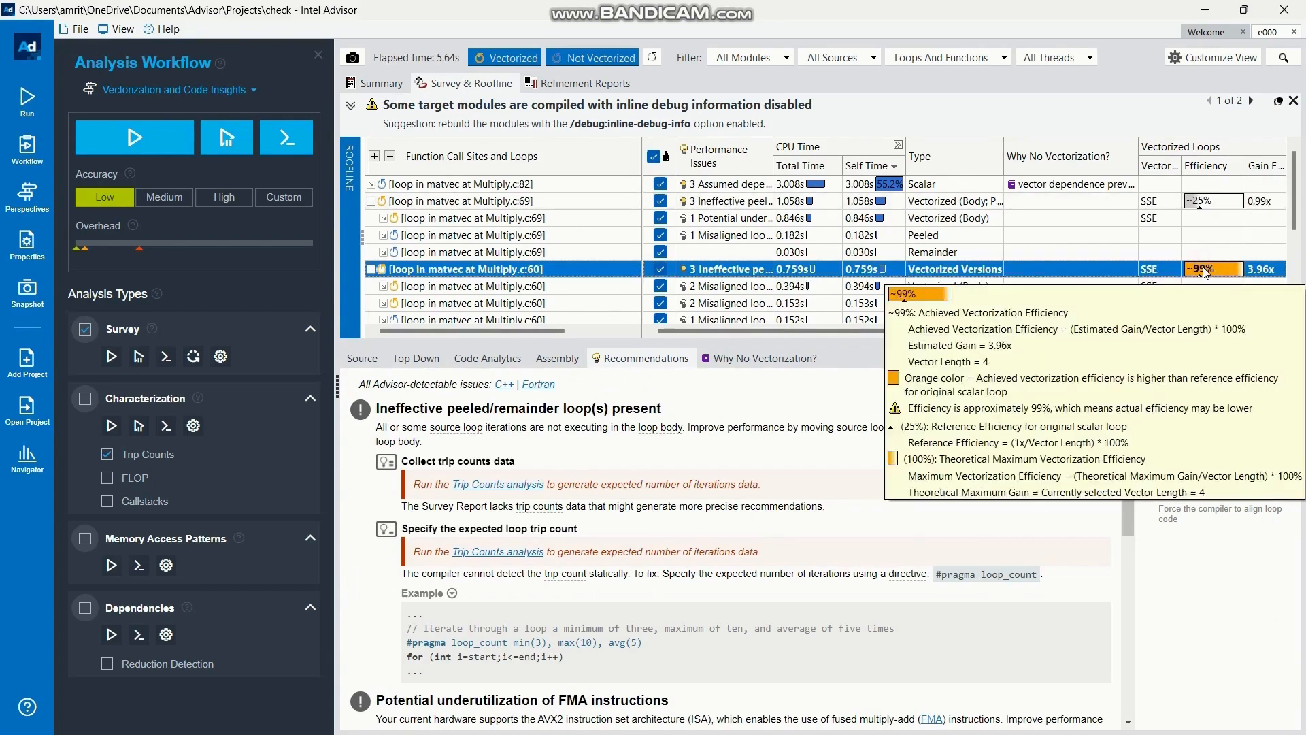
pyautogui.moveTo(1200, 277)
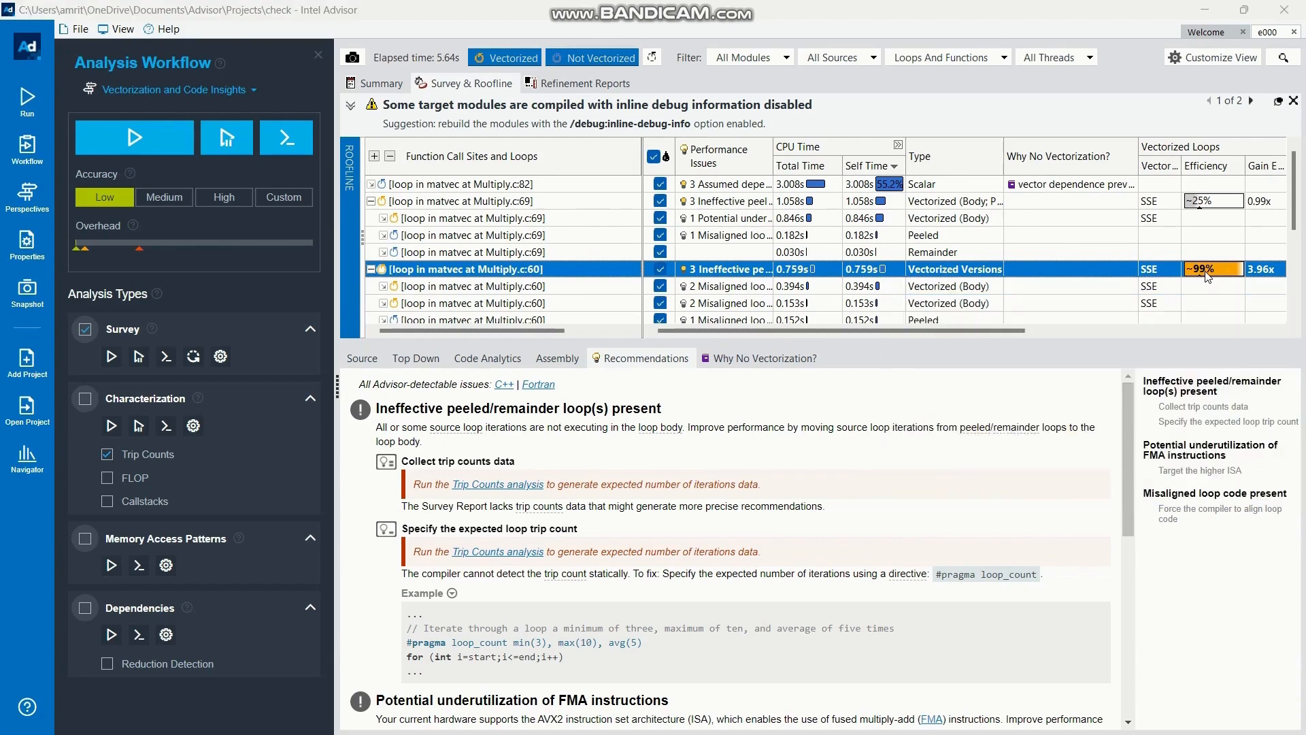
# Switch to the Intel oneAPI command prompt and rebuild vec_samples by running build.bat with the xhost option
pyautogui.hotkey('alt', 'Tab')
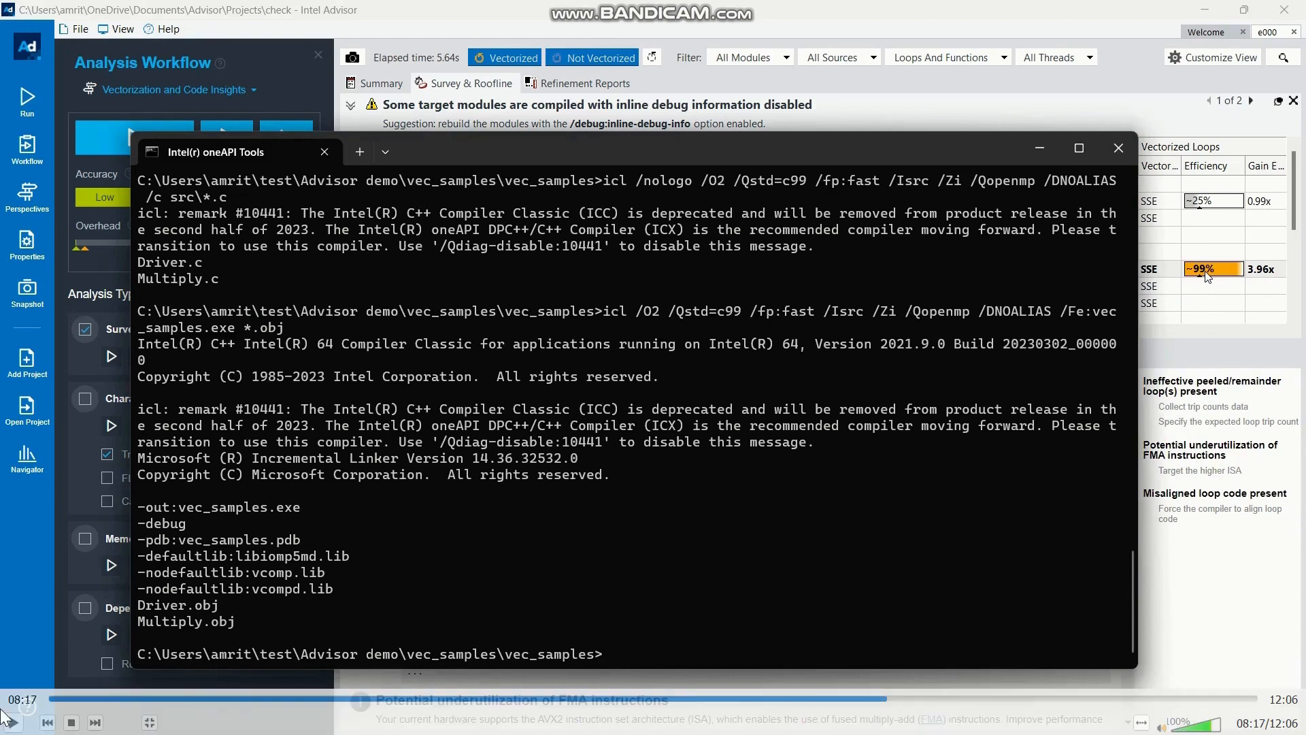
pyautogui.write('bui')
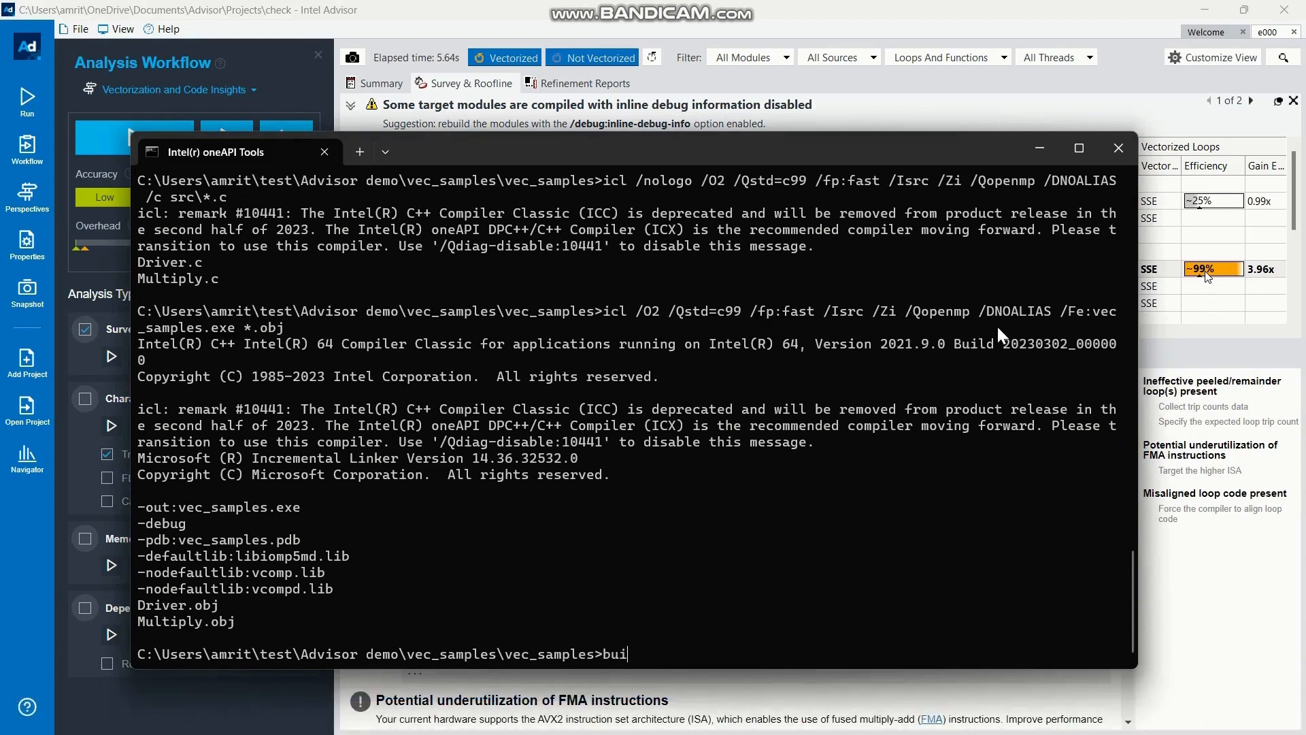
pyautogui.write('ld.bat xhost')
pyautogui.press('Return')
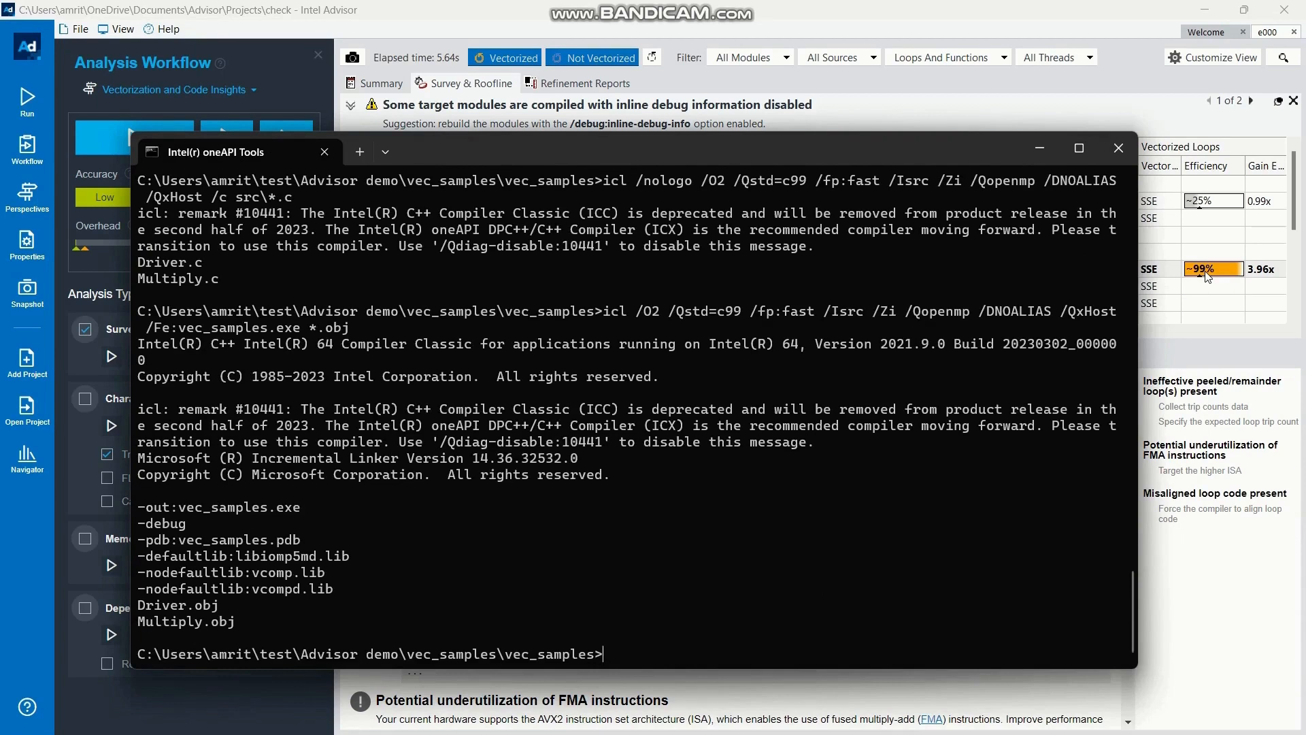
# In Intel Advisor, enable Characterization with Trip Counts and FLOP alongside Survey, and run all selected collections
pyautogui.click(1206, 274)
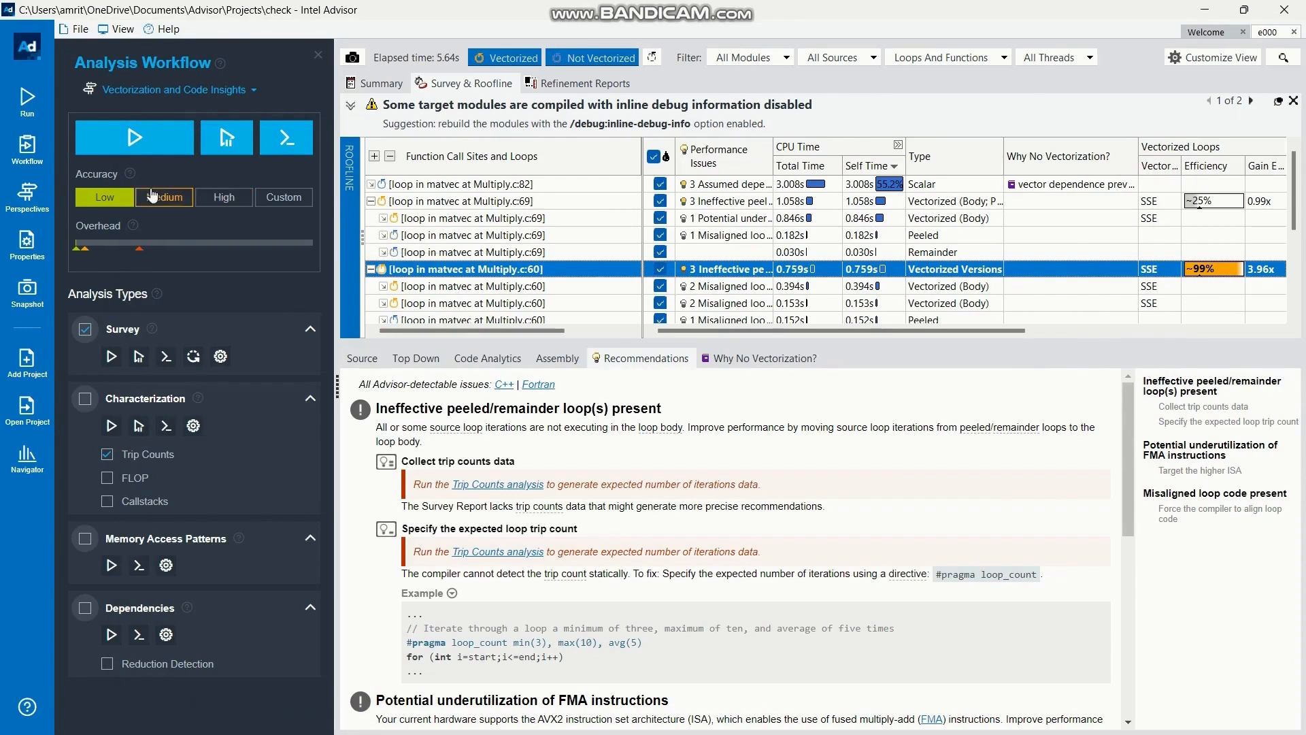
pyautogui.click(85, 400)
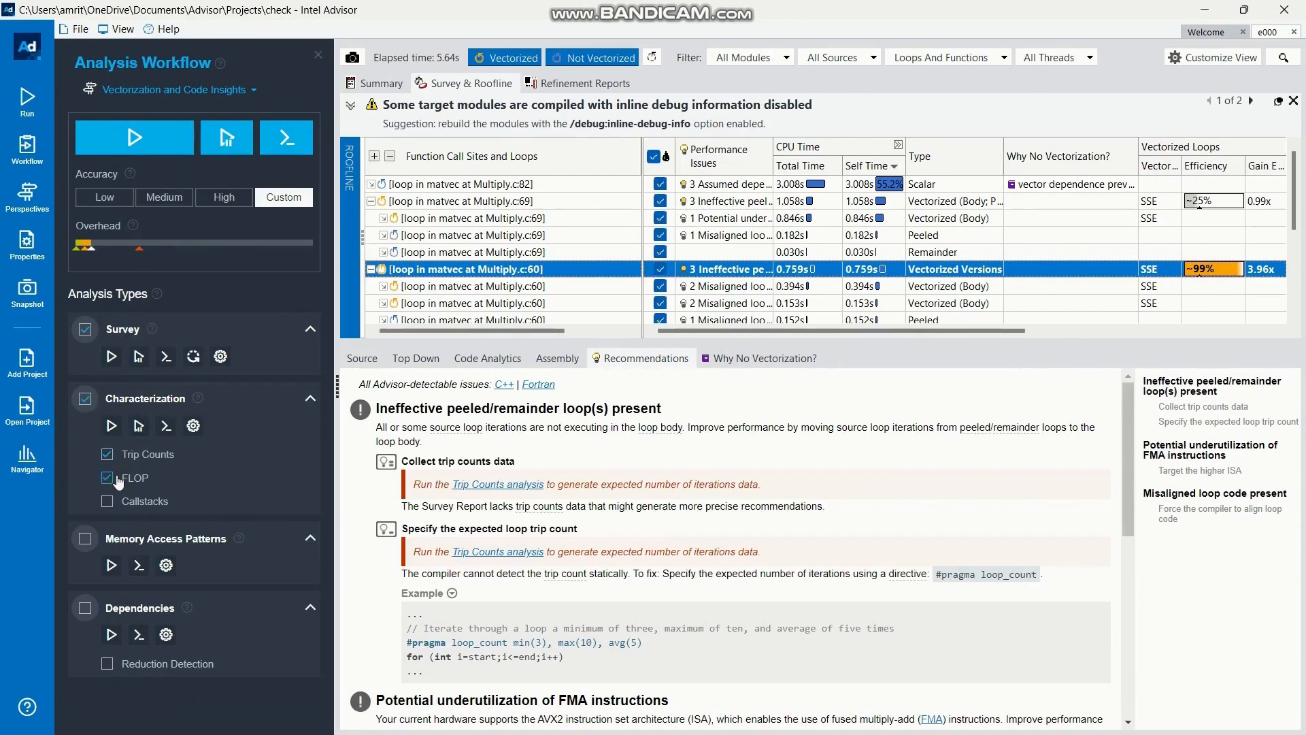
pyautogui.click(122, 145)
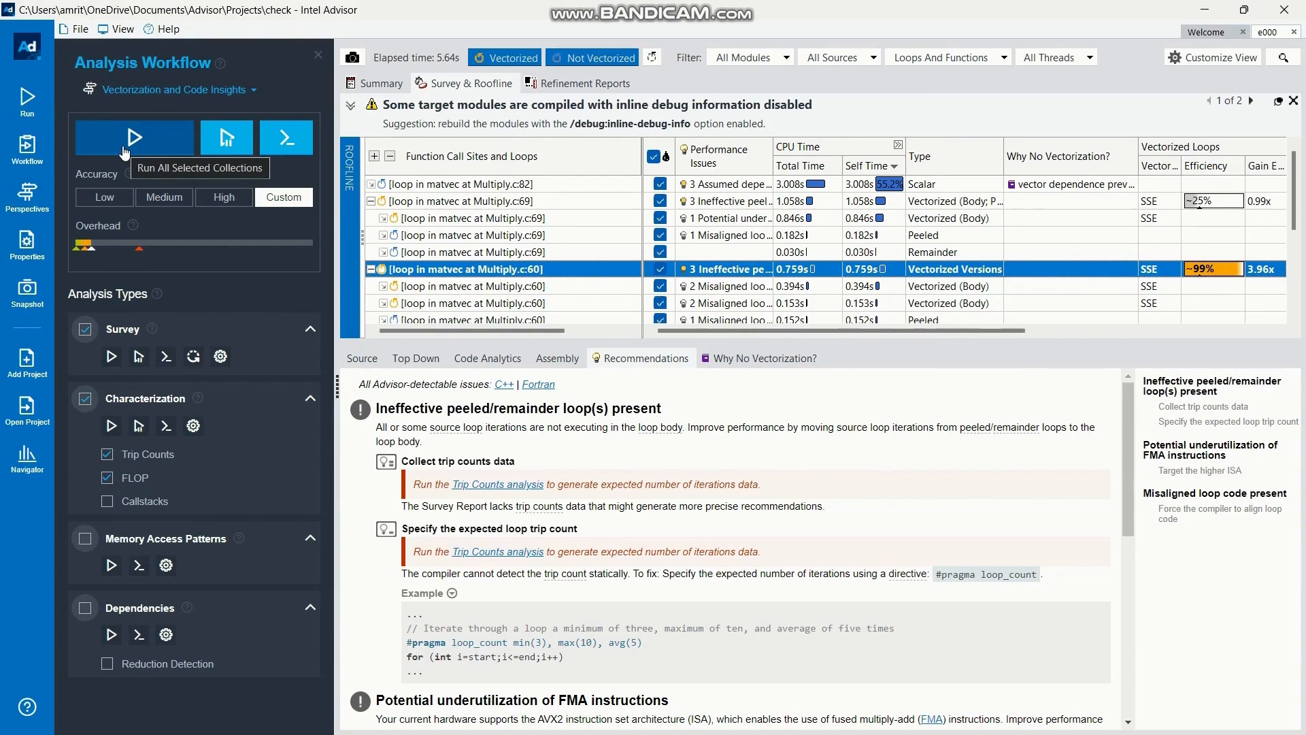
pyautogui.click(125, 152)
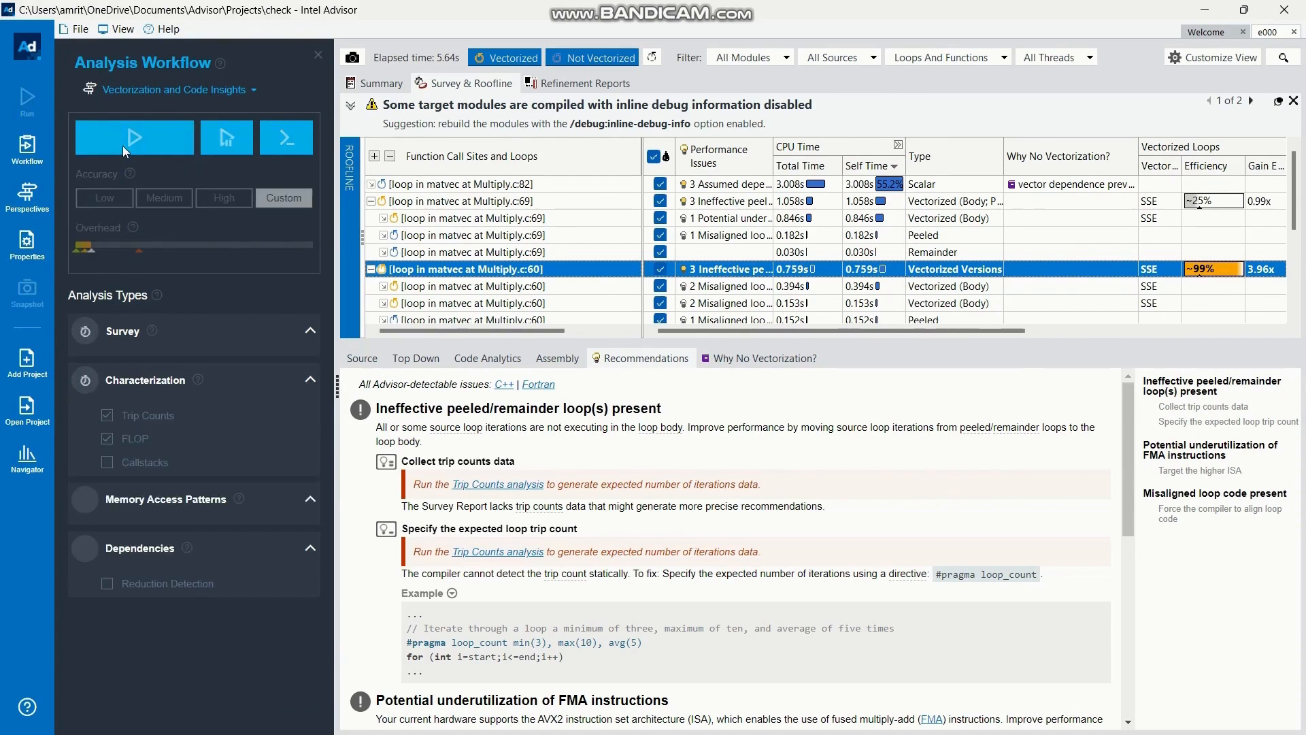
pyautogui.click(122, 145)
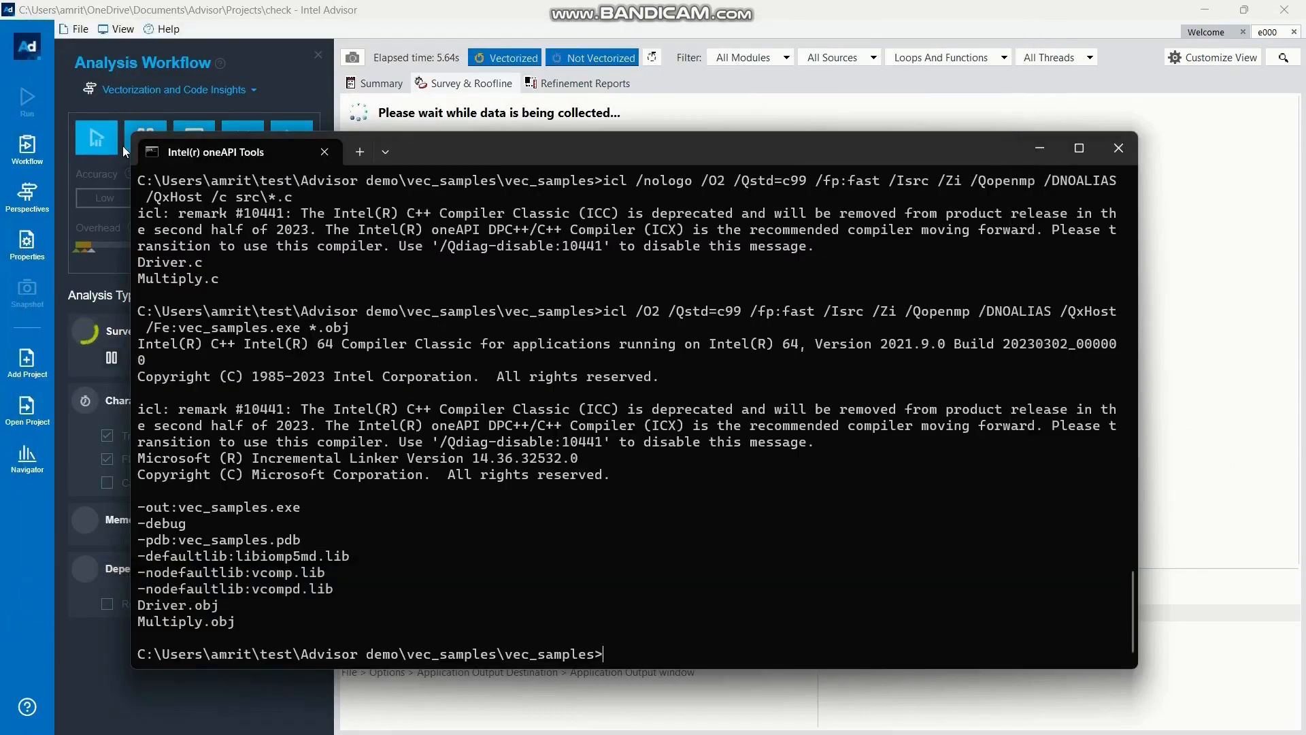
pyautogui.click(1220, 221)
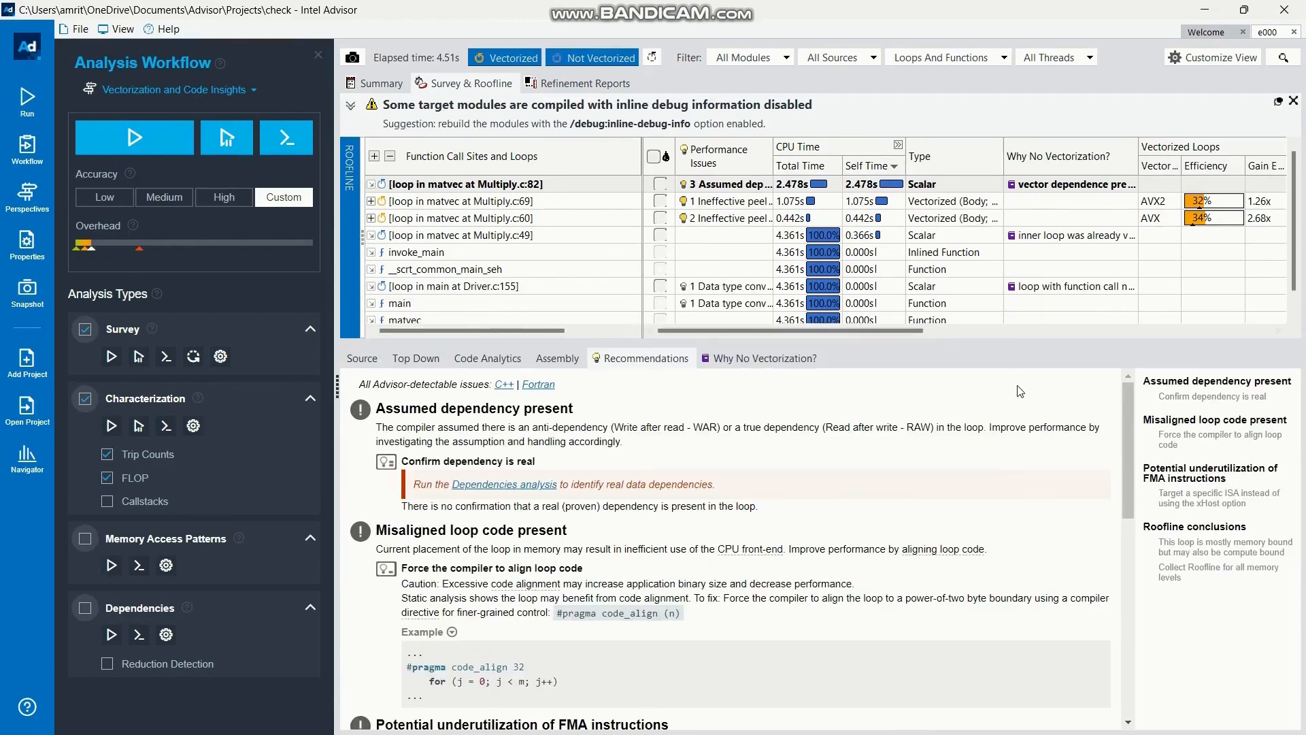
# Examine the code analytics and roofline for the Multiply.c:82 loop, and mark all loops in the survey list
pyautogui.click(480, 366)
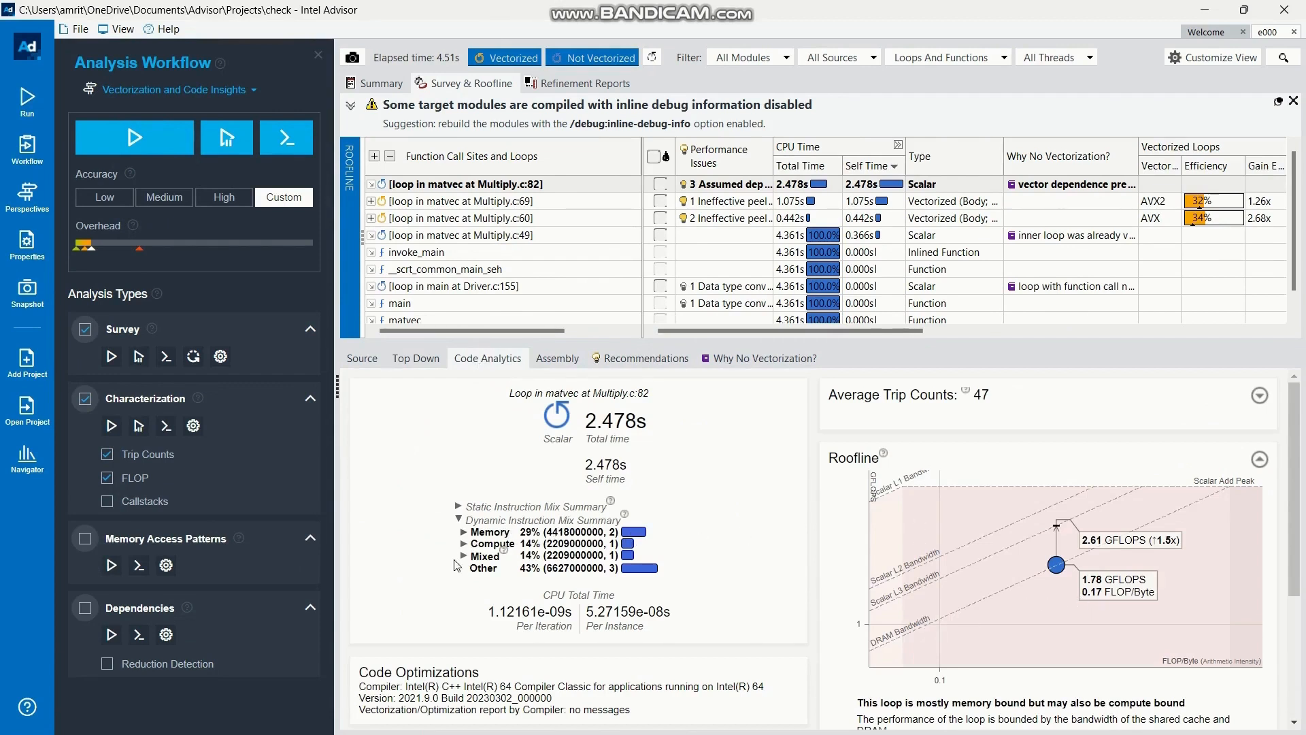
pyautogui.scroll(-2, 582, 593)
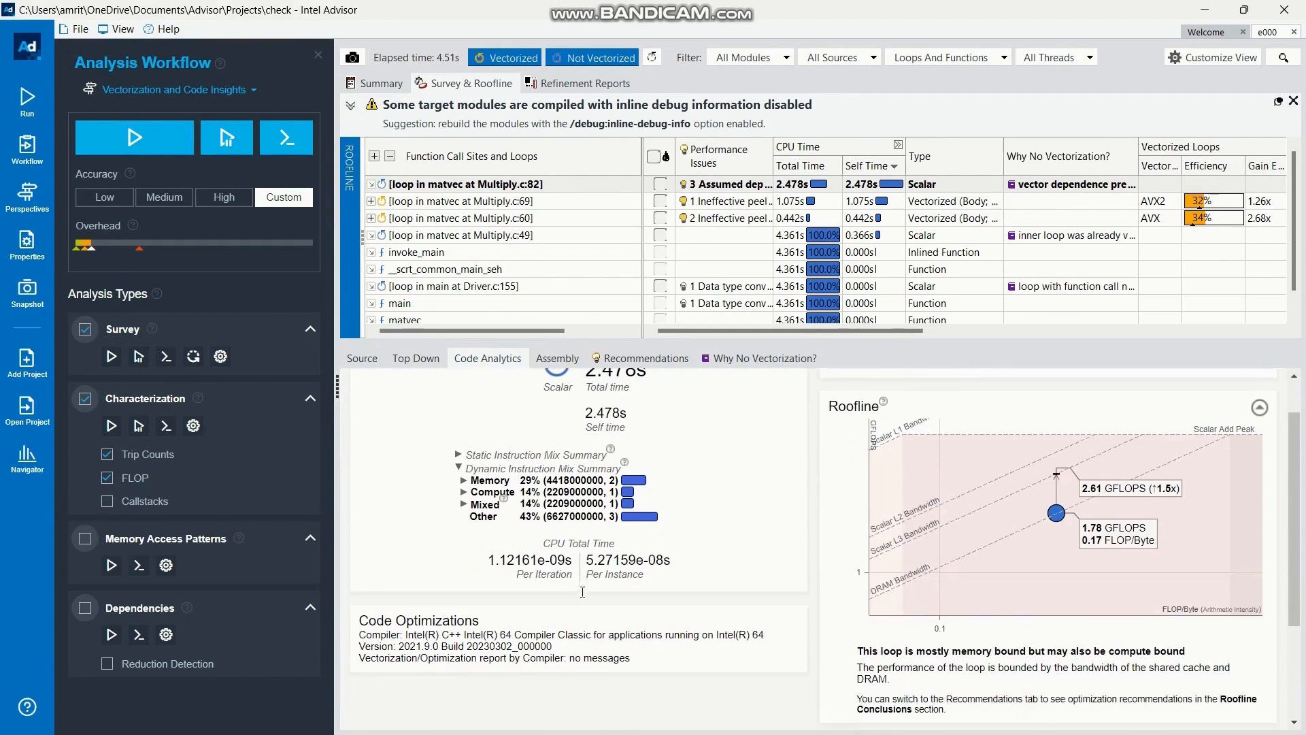
pyautogui.scroll(2, 584, 598)
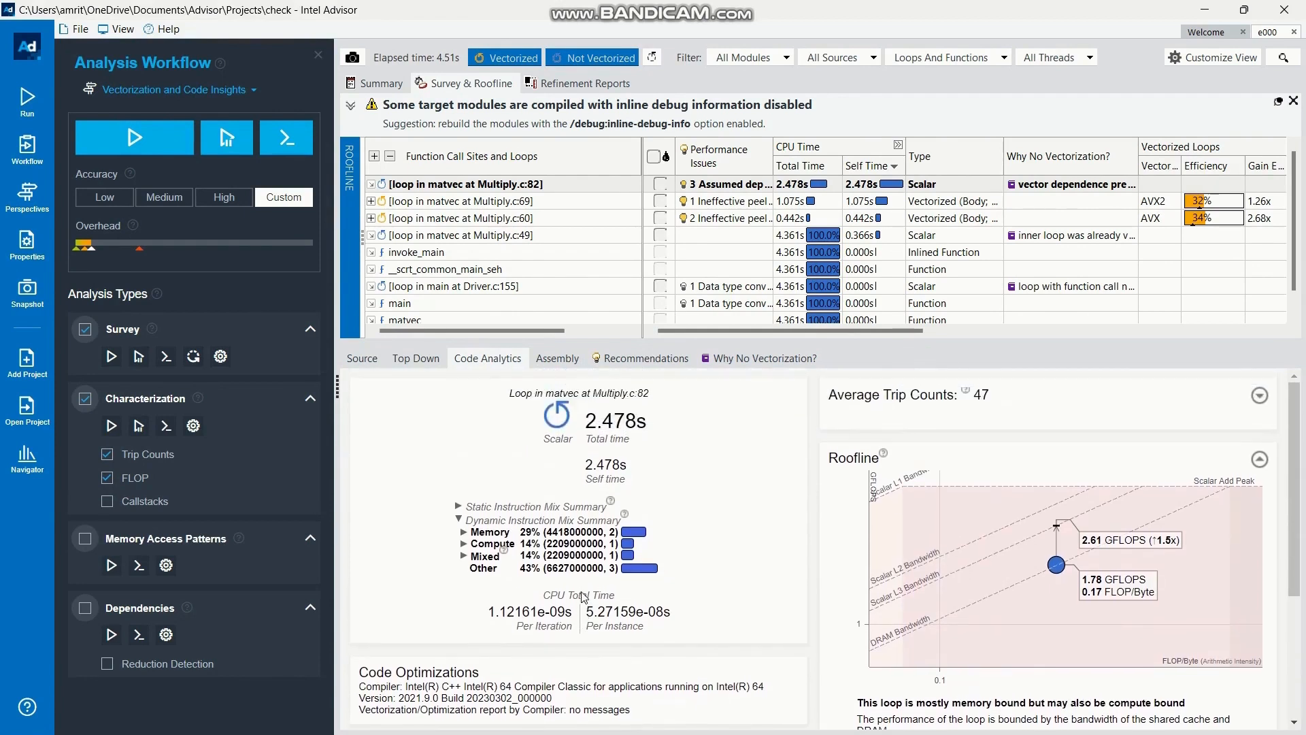
pyautogui.click(654, 156)
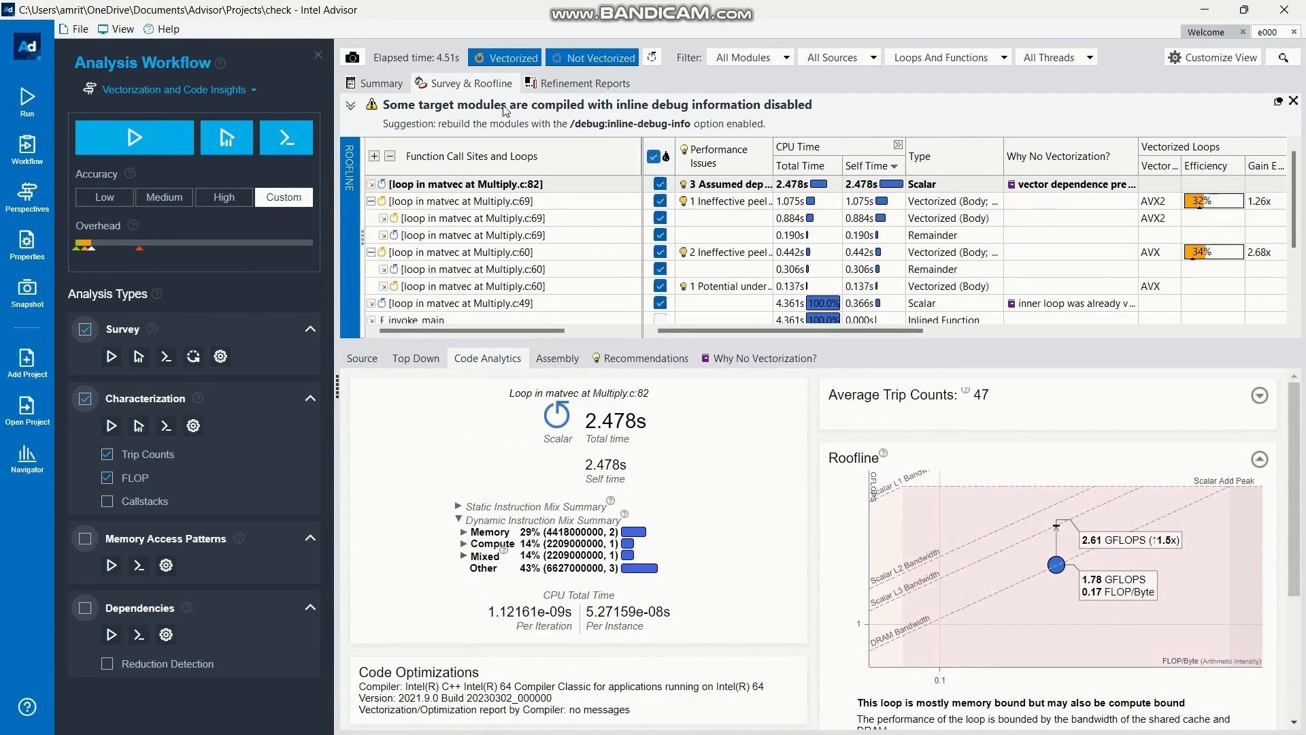
# Review the new summary's program metrics, loop trip counts, vector efficiency and recommendations, and return to the survey results
pyautogui.click(363, 83)
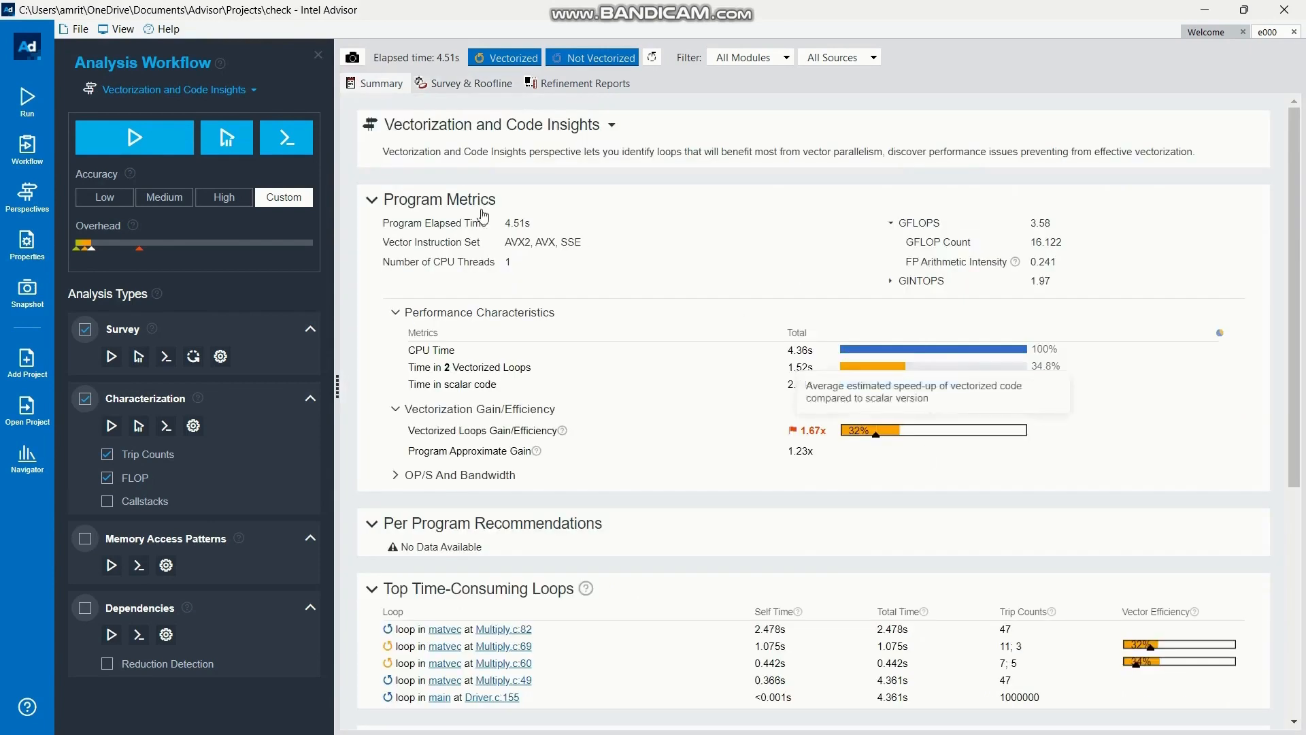
pyautogui.scroll(-1, 480, 216)
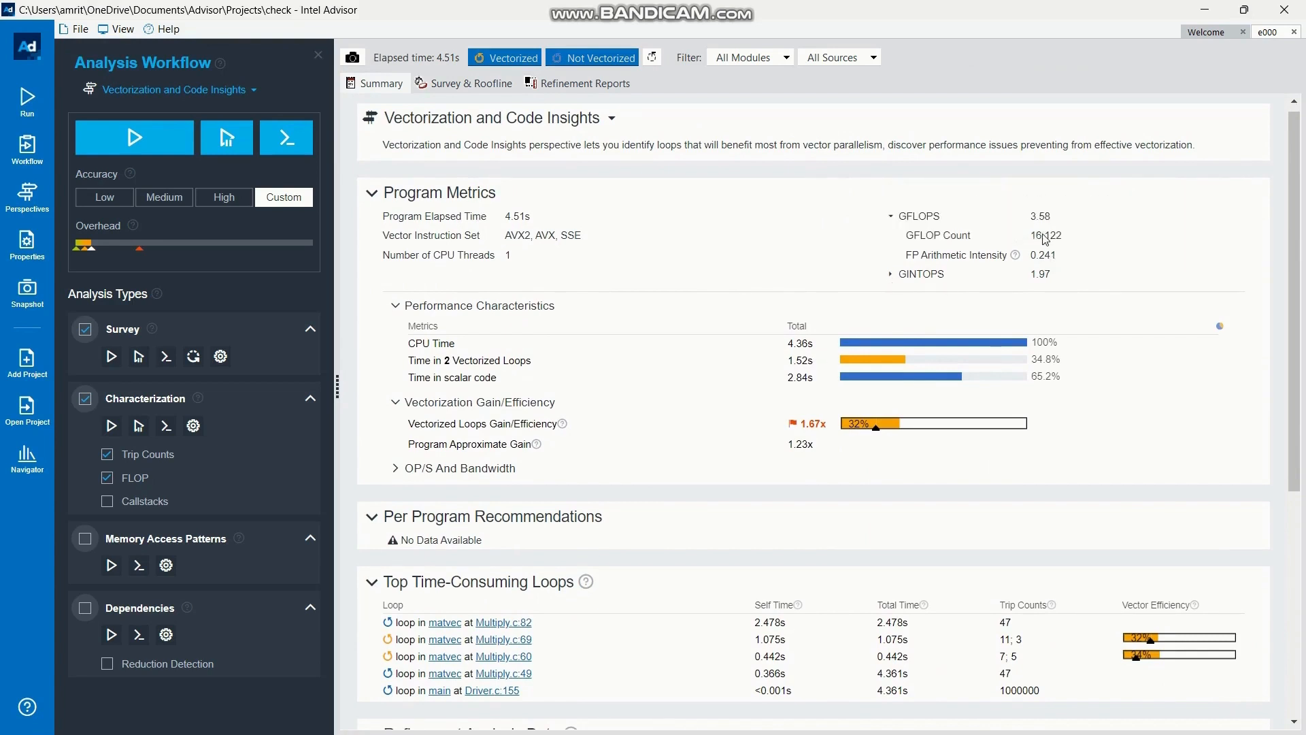
pyautogui.scroll(-1, 964, 371)
pyautogui.scroll(-2, 963, 371)
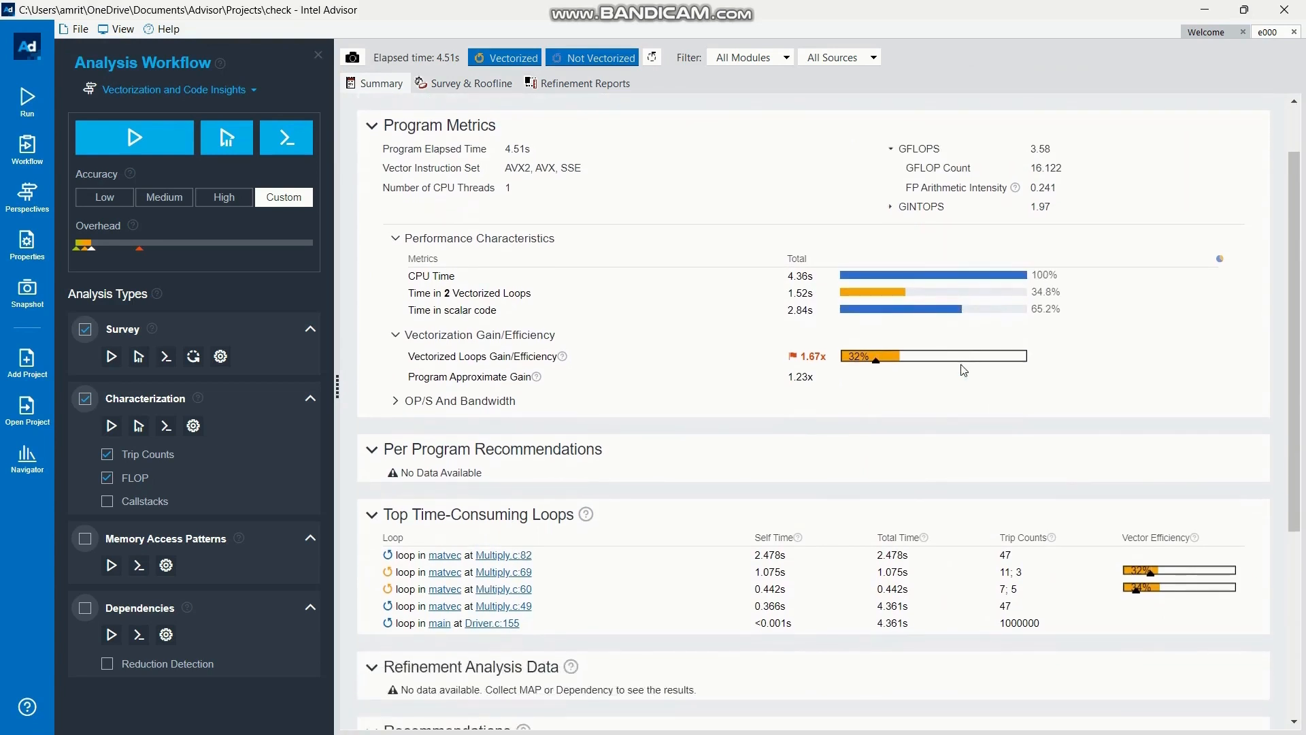
pyautogui.scroll(-3, 964, 371)
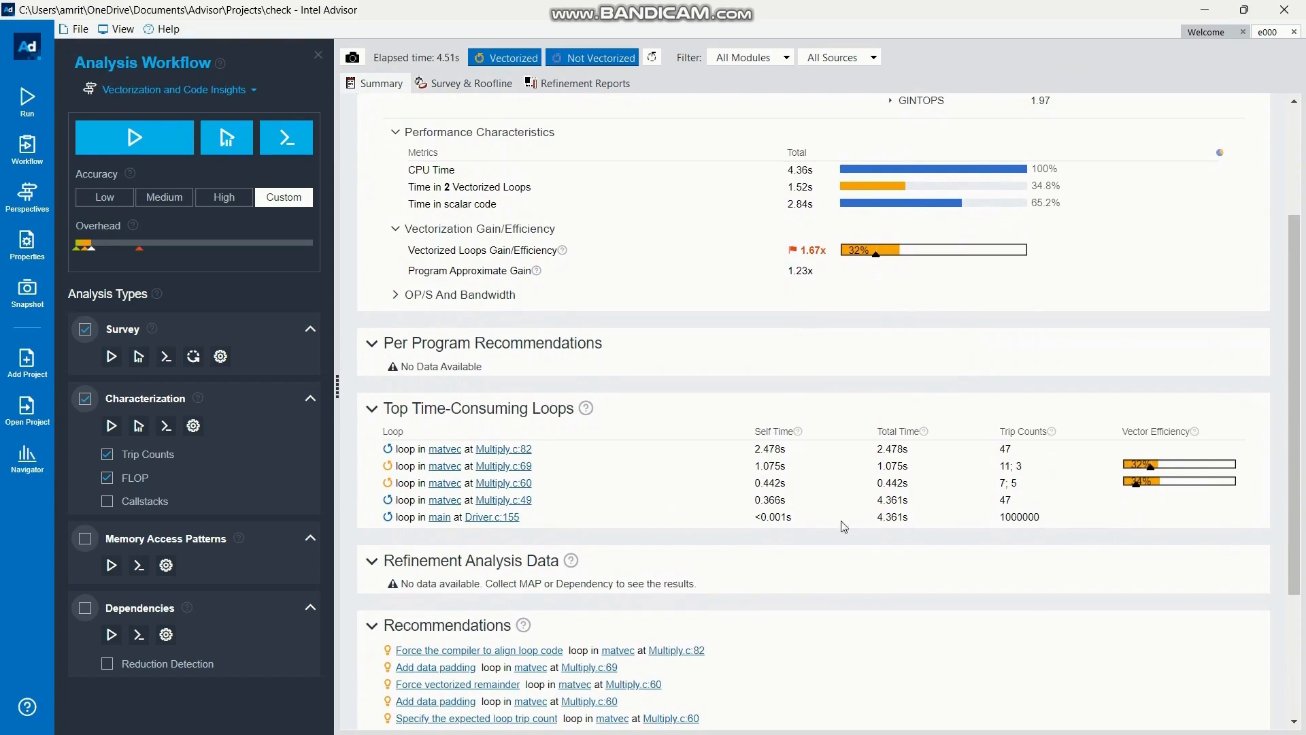
pyautogui.scroll(-4, 845, 552)
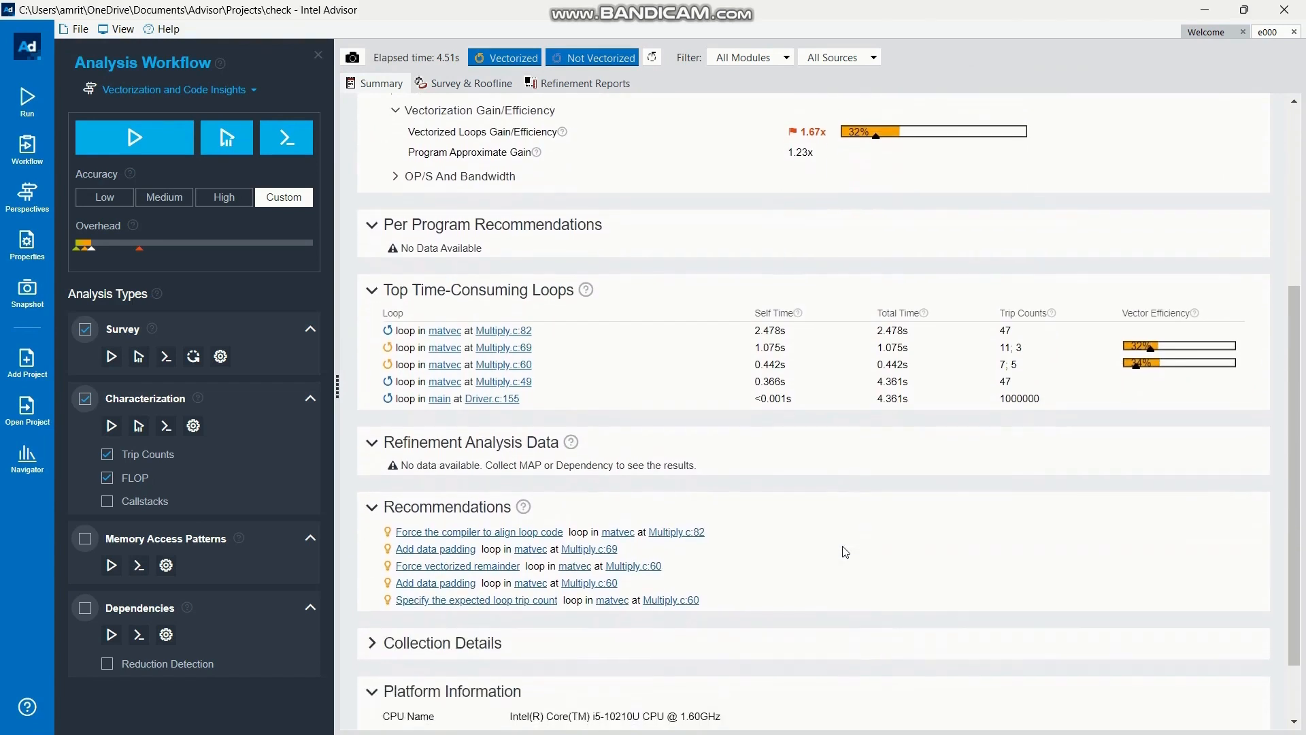
pyautogui.scroll(-2, 845, 552)
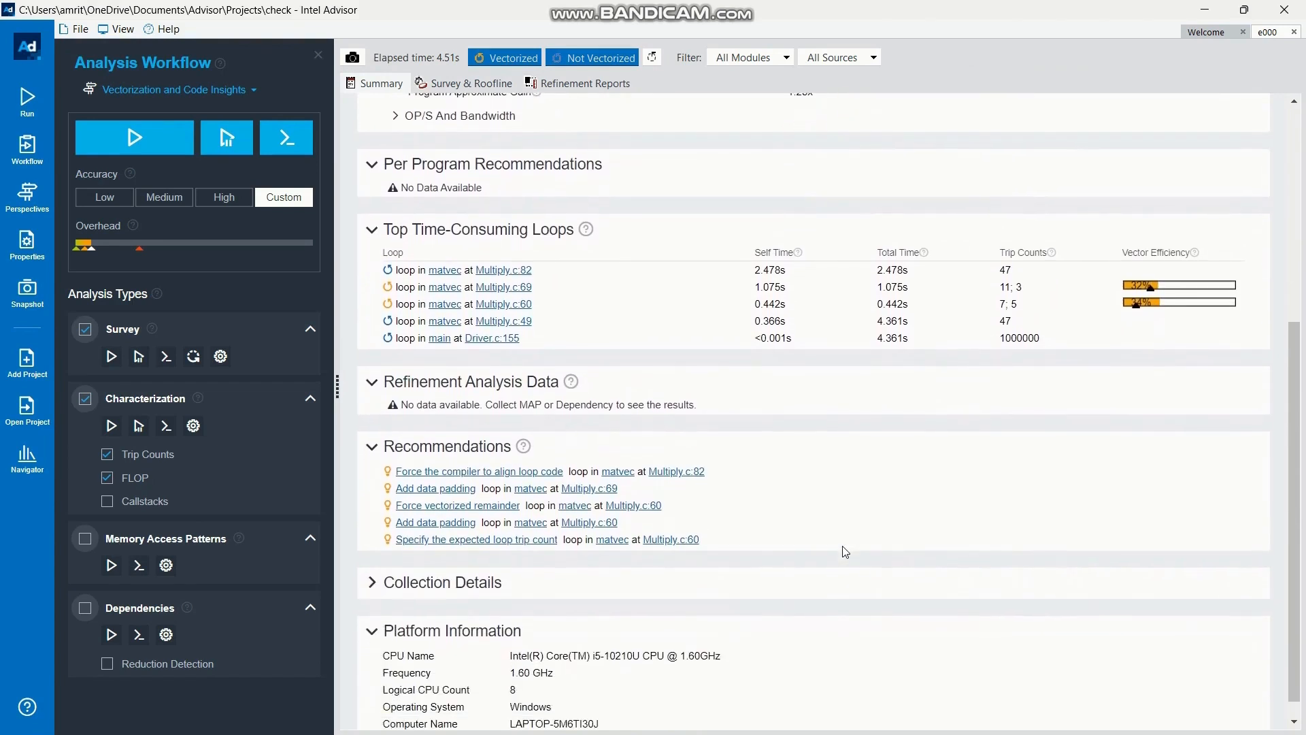
pyautogui.scroll(10, 845, 552)
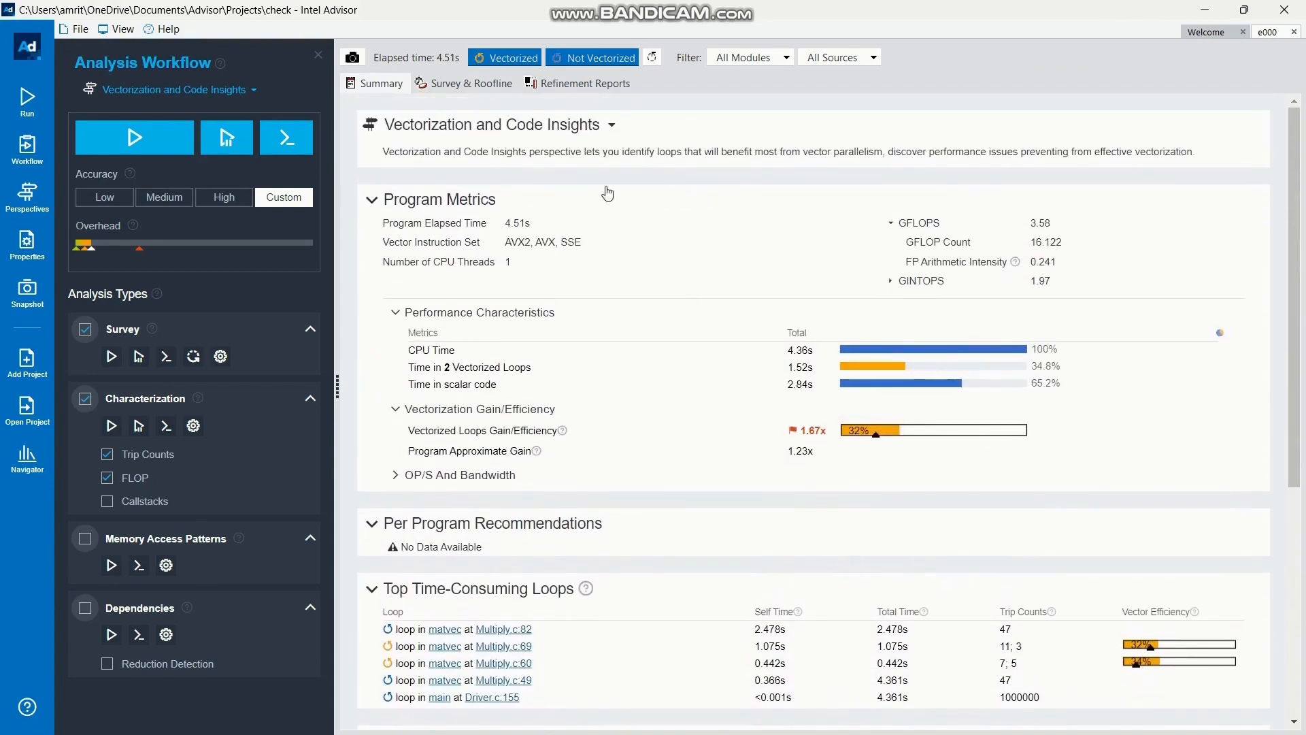
pyautogui.click(448, 88)
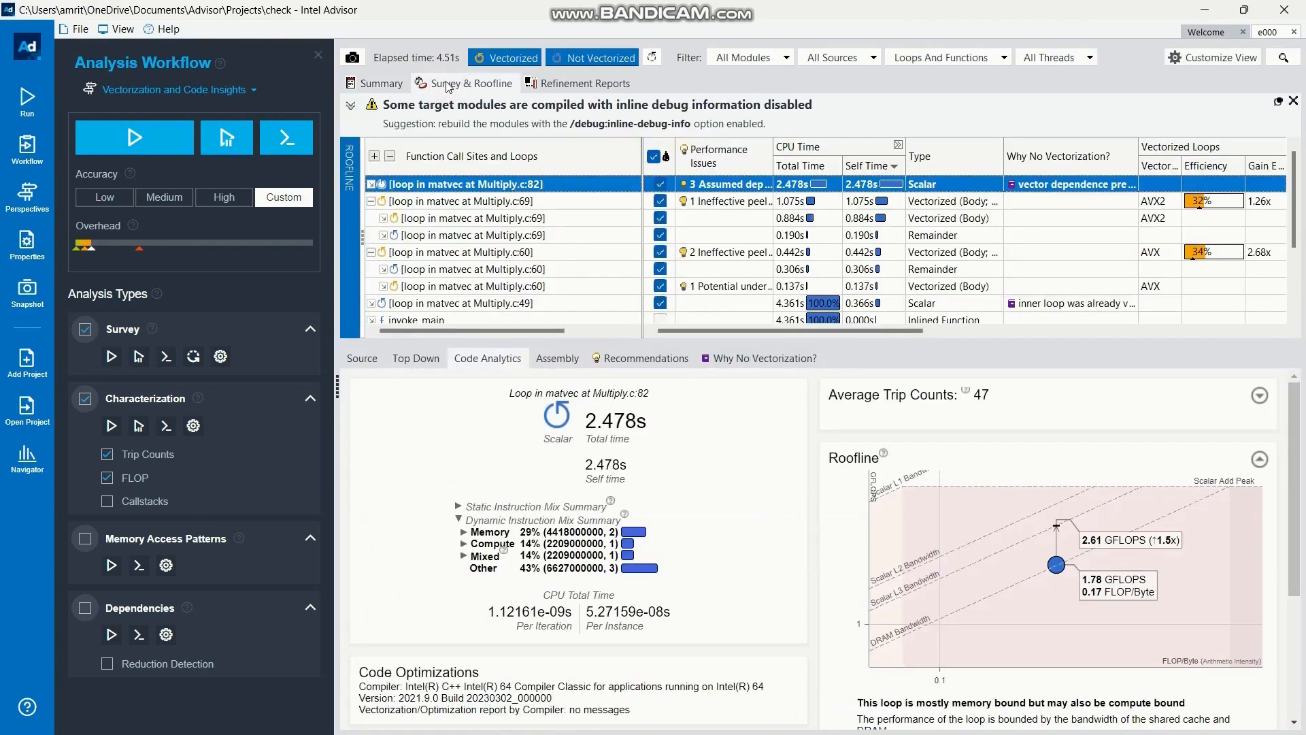